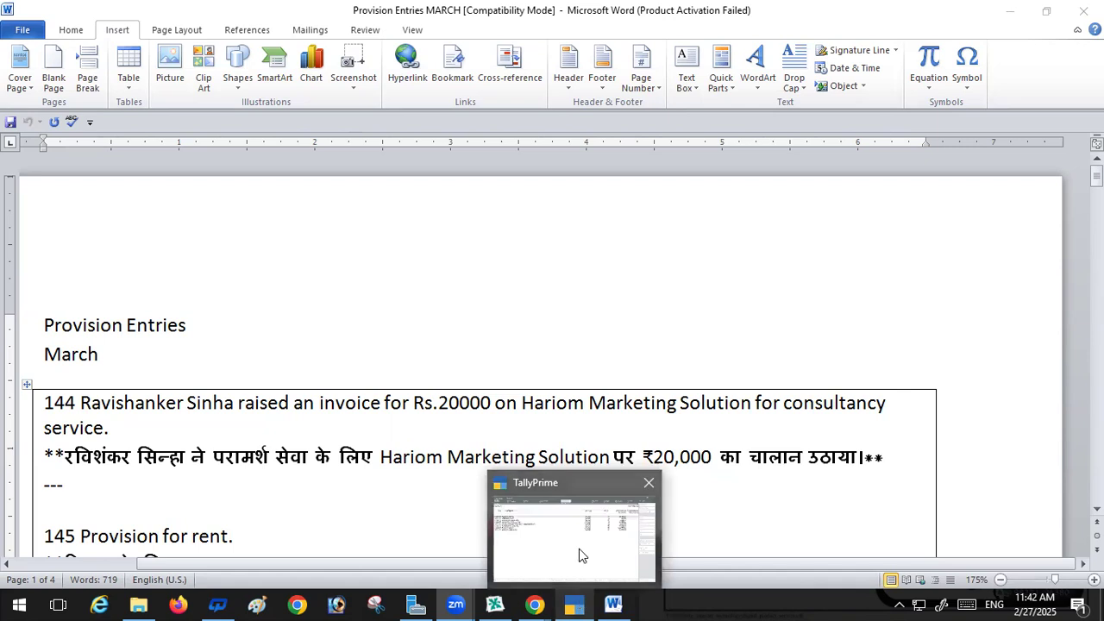
# Step: Review entries 144 to 146 in the Provision Entries MARCH document in Word
pyautogui.click(581, 555)
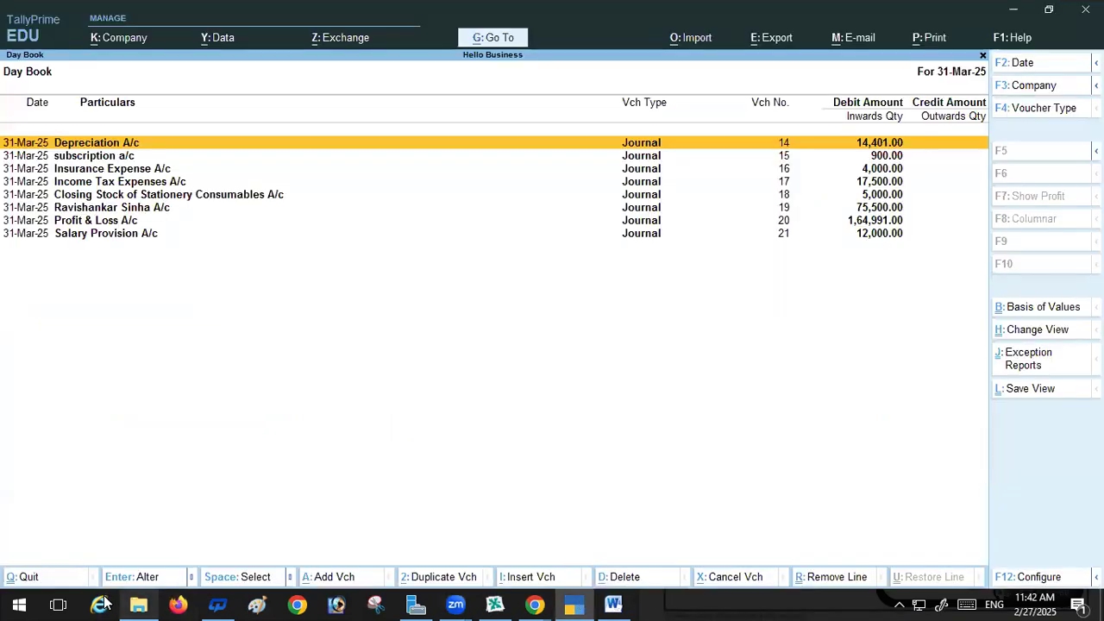
pyautogui.click(129, 603)
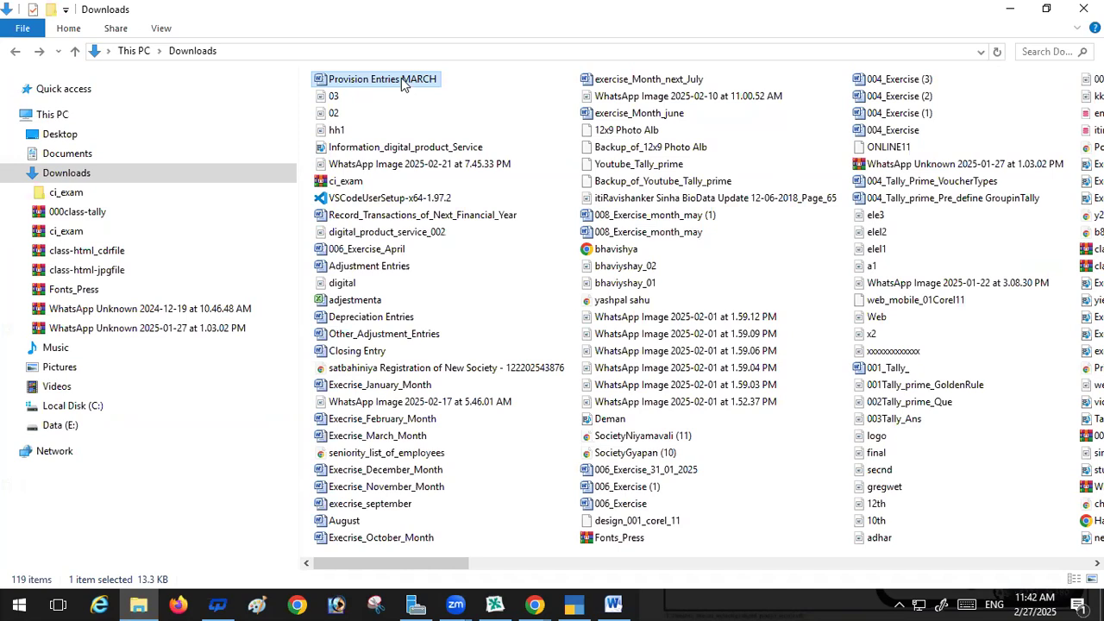
pyautogui.click(615, 604)
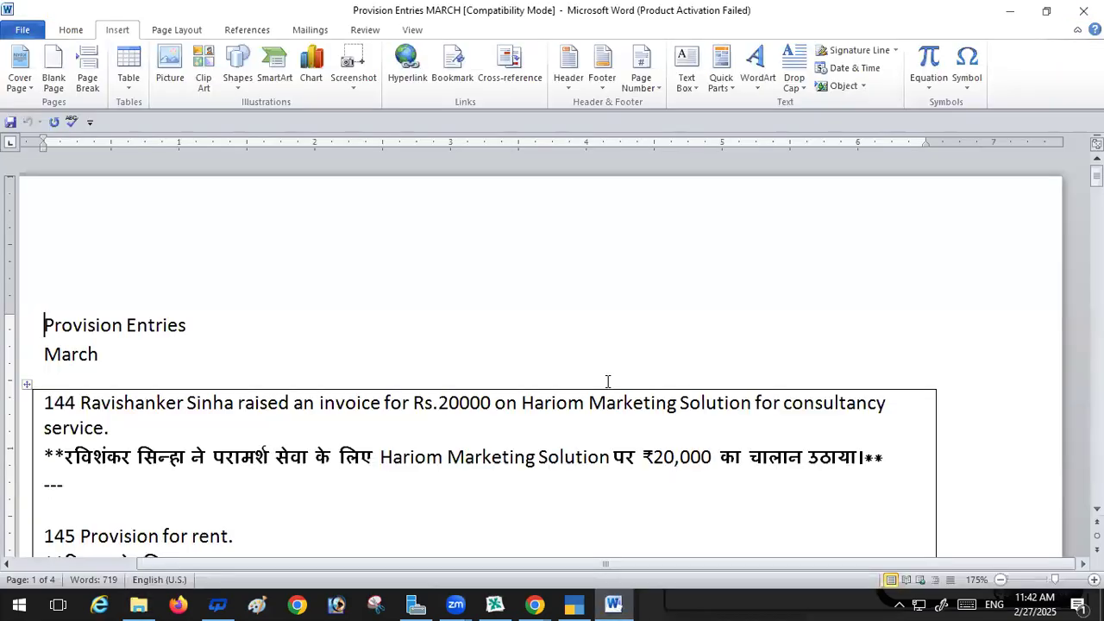
pyautogui.click(353, 363)
pyautogui.scroll(4, 275, 348)
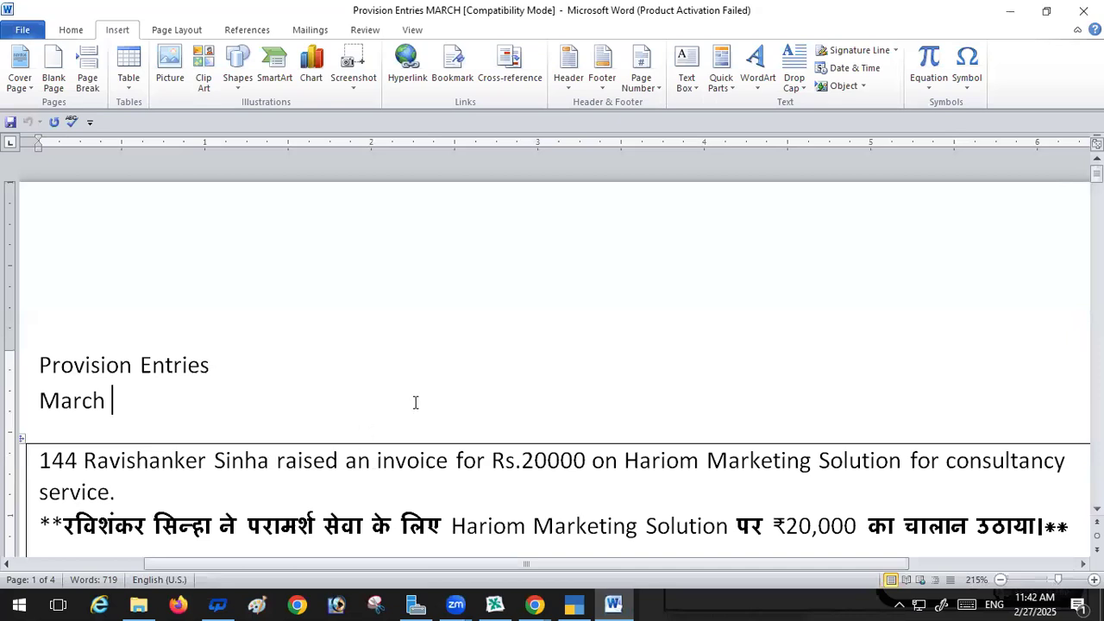
pyautogui.scroll(-3, 415, 403)
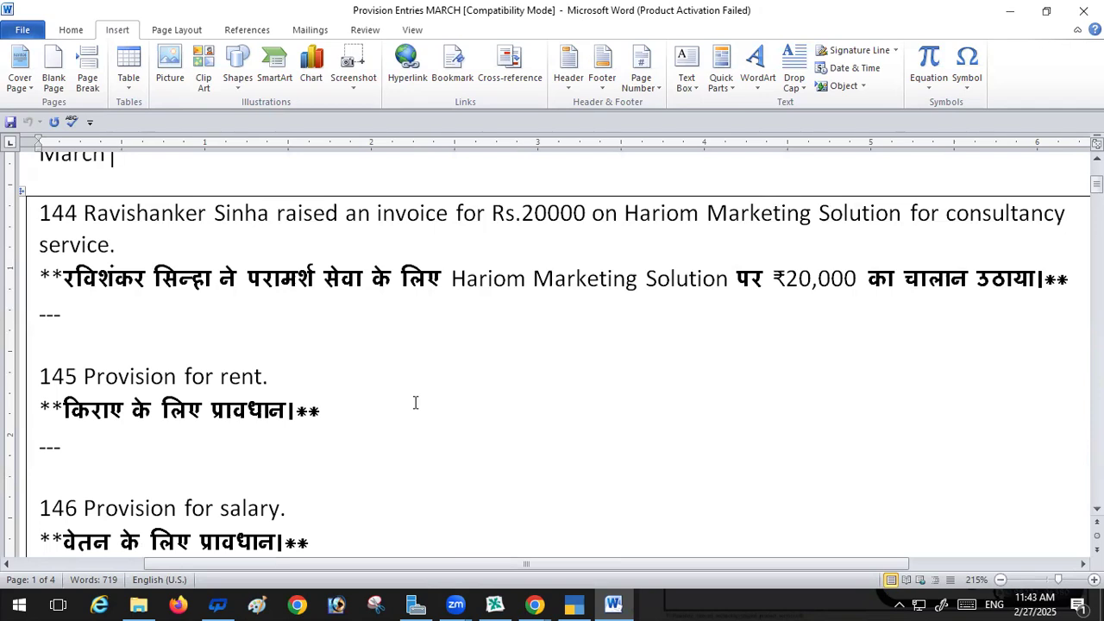
pyautogui.scroll(-1, 330, 365)
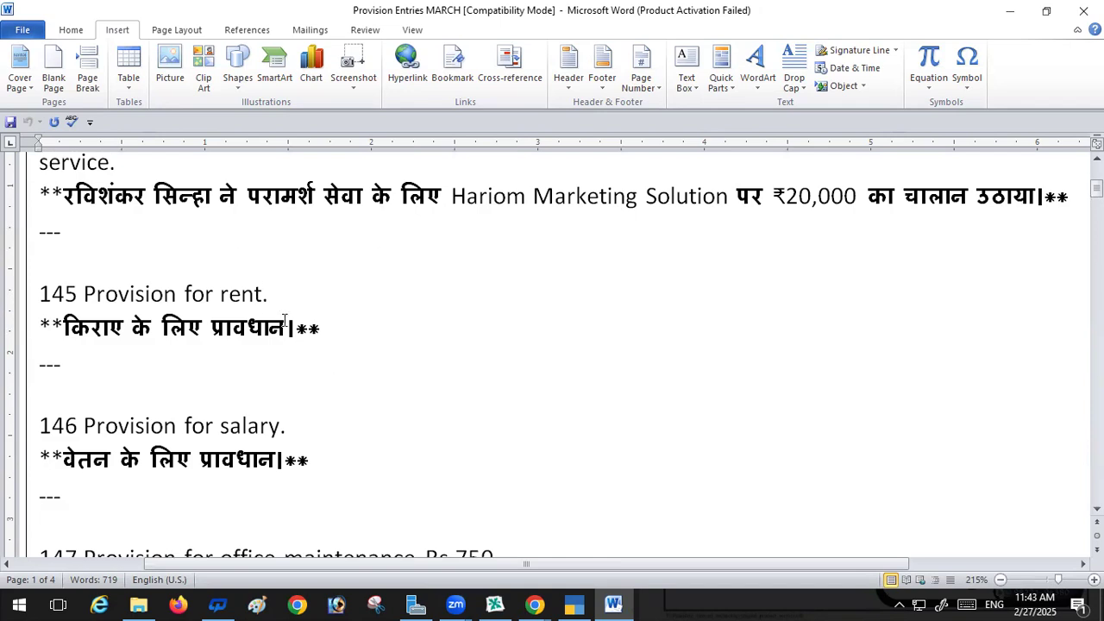
pyautogui.scroll(2, 294, 321)
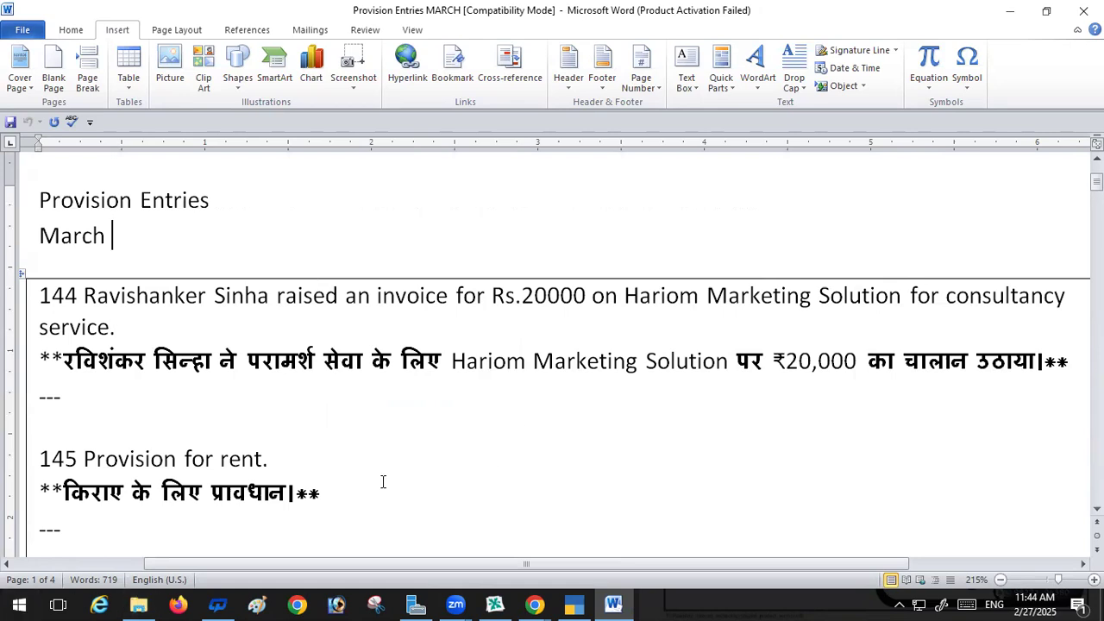
# Step: Switch to TallyPrime and leave the Day Book for the Gateway of Tally
pyautogui.click(573, 604)
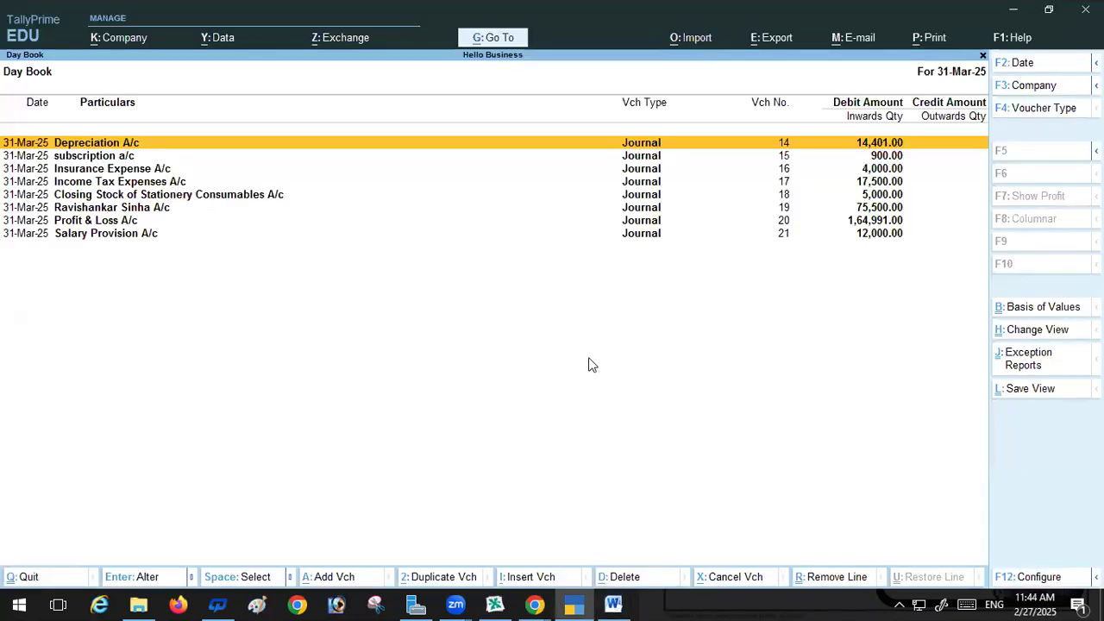
pyautogui.press('Escape')
pyautogui.press('Escape')
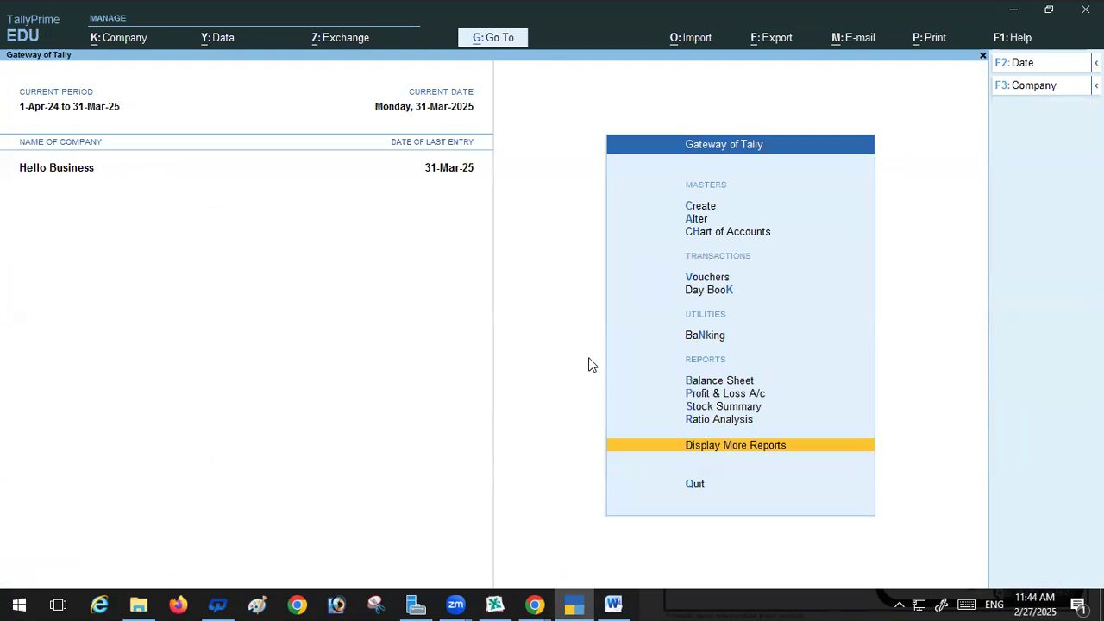
pyautogui.click(725, 281)
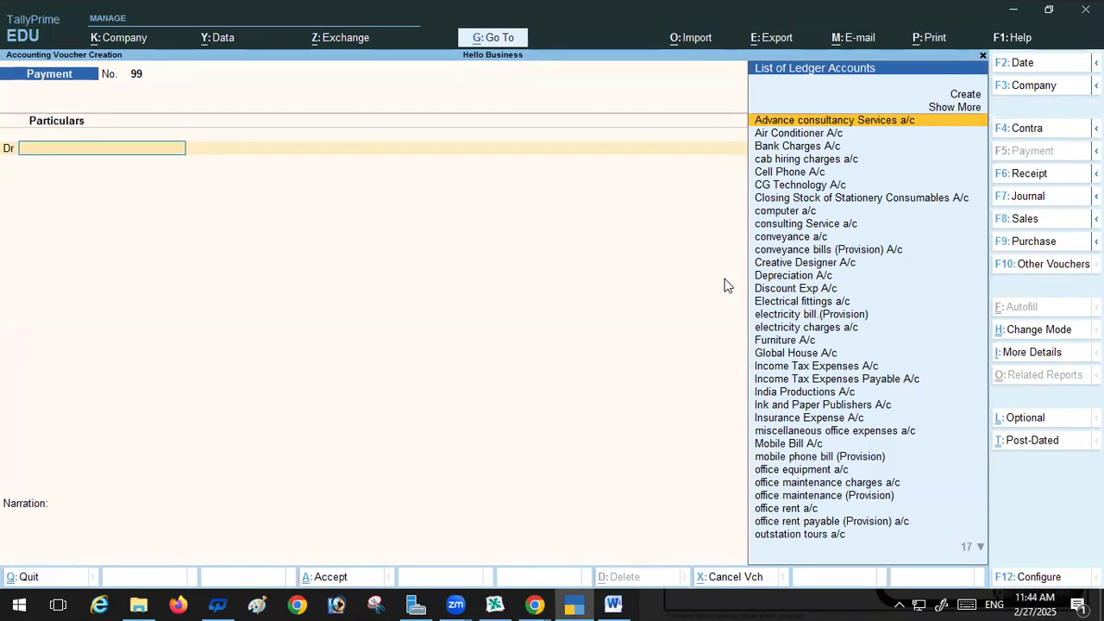
pyautogui.press('F2')
pyautogui.press('BackSpace')
pyautogui.write('31-3-2025')
pyautogui.press('Return')
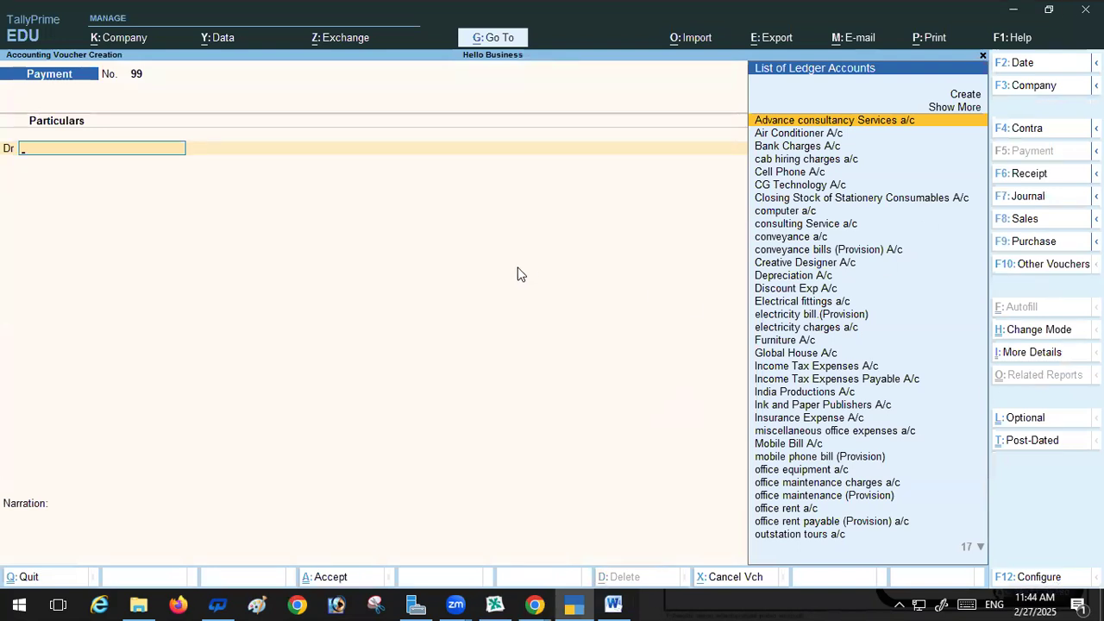
pyautogui.press('Escape')
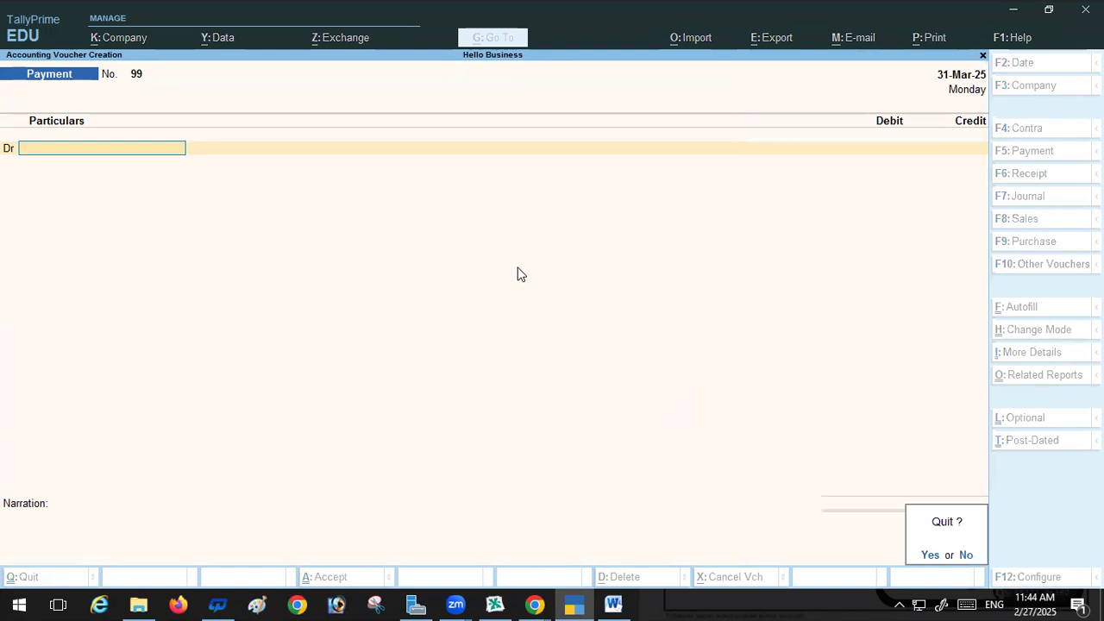
pyautogui.press('y')
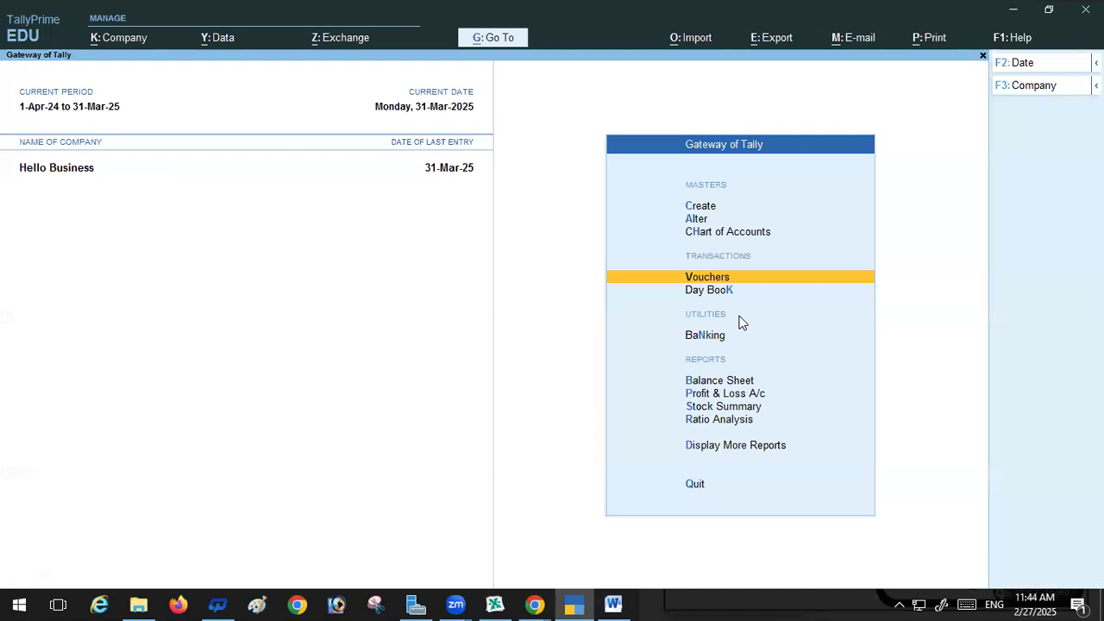
# Step: Start a new payment voucher and set its date to 31-3-2025
pyautogui.press('Return')
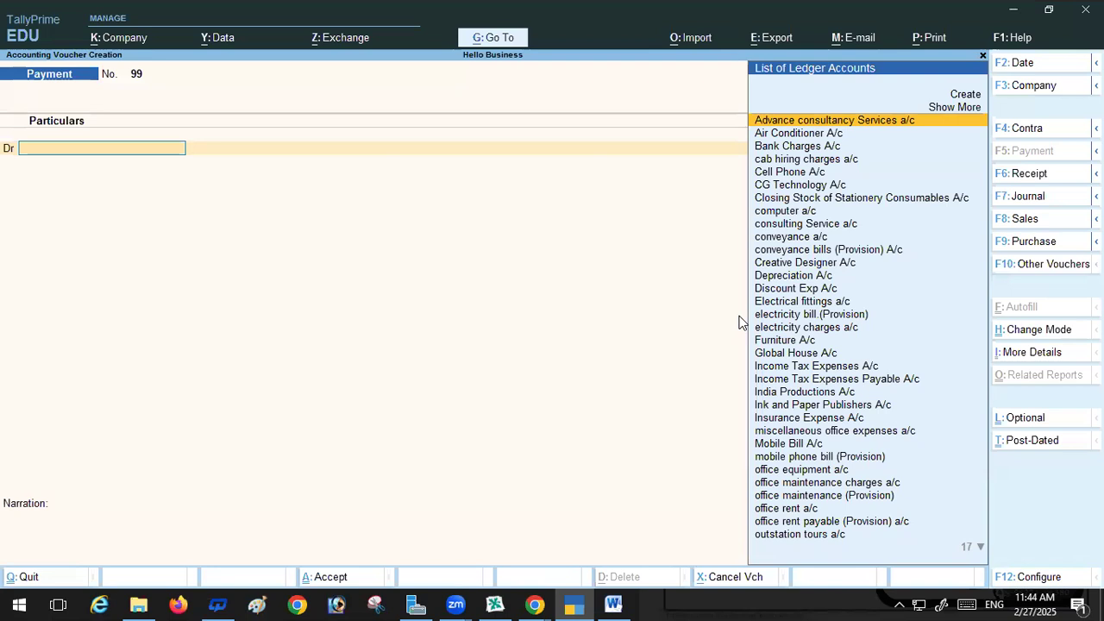
pyautogui.press('F2')
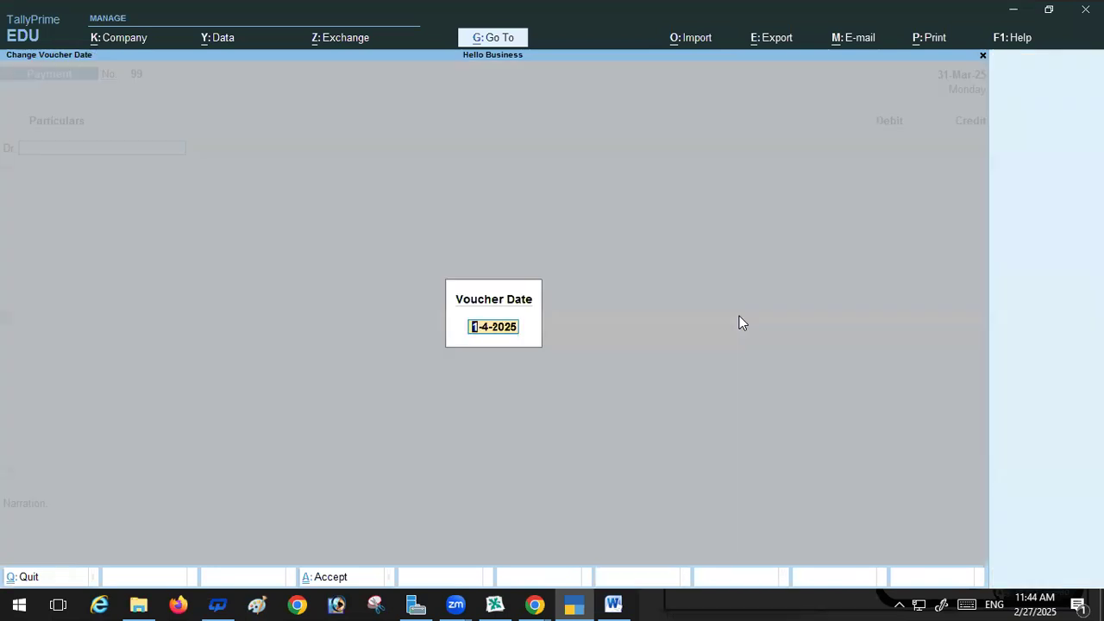
pyautogui.press('BackSpace')
pyautogui.write('31-3-10')
pyautogui.press('BackSpace')
pyautogui.press('BackSpace')
pyautogui.write('2025')
pyautogui.press('Return')
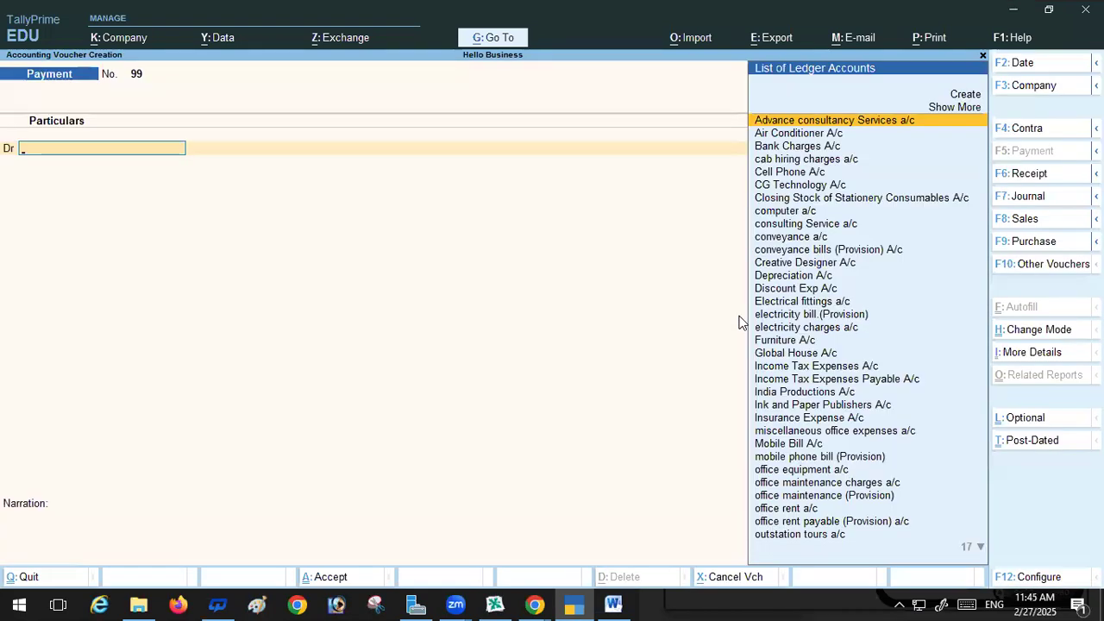
# Step: Copy the company name from entry 144 in Word and name a new TallyPrime ledger Hariom Marketing Solution A/c
pyautogui.click(614, 604)
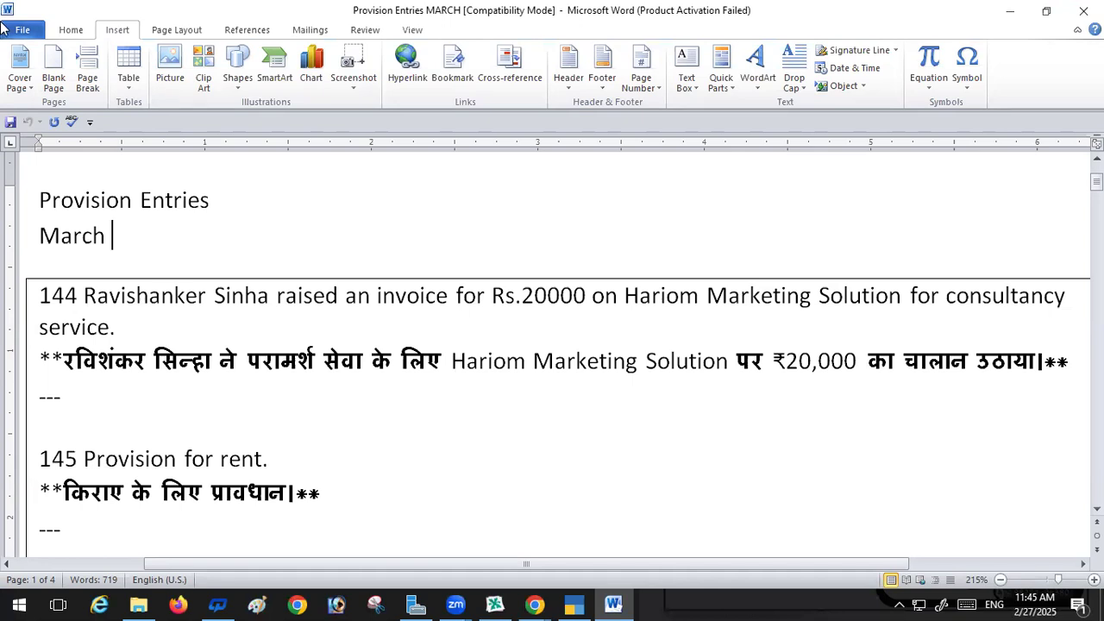
pyautogui.moveTo(630, 294); pyautogui.dragTo(877, 309)
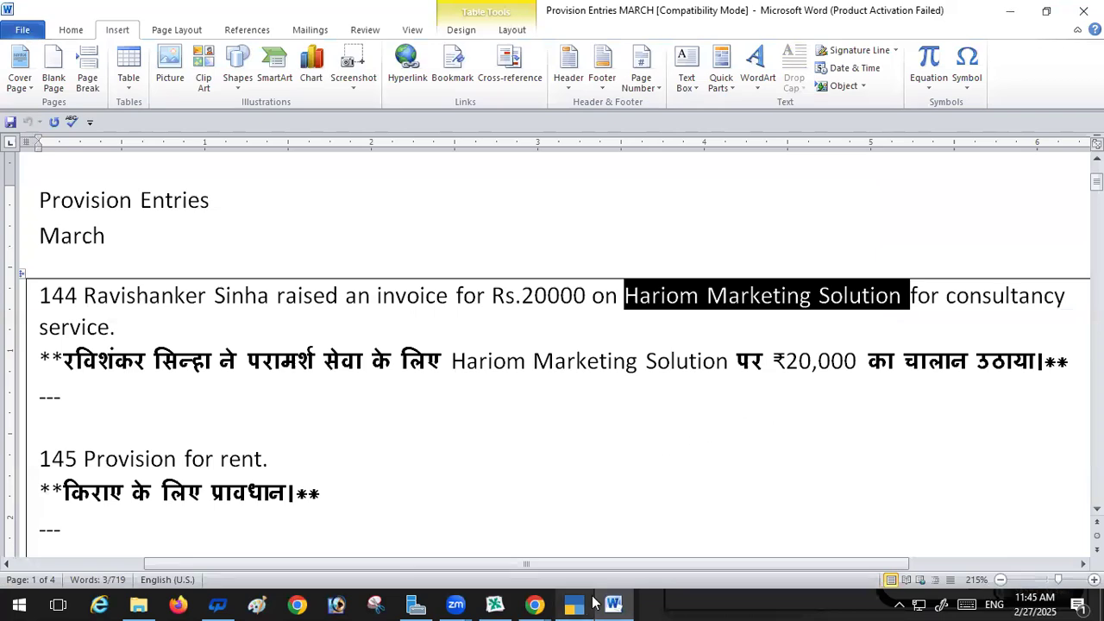
pyautogui.click(575, 605)
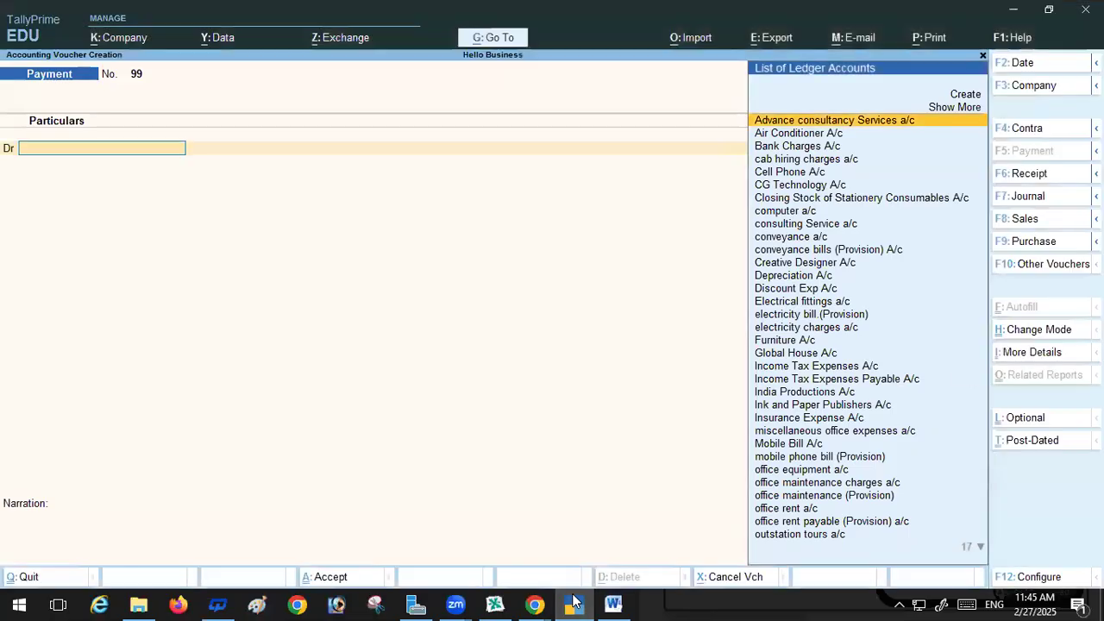
pyautogui.click(965, 97)
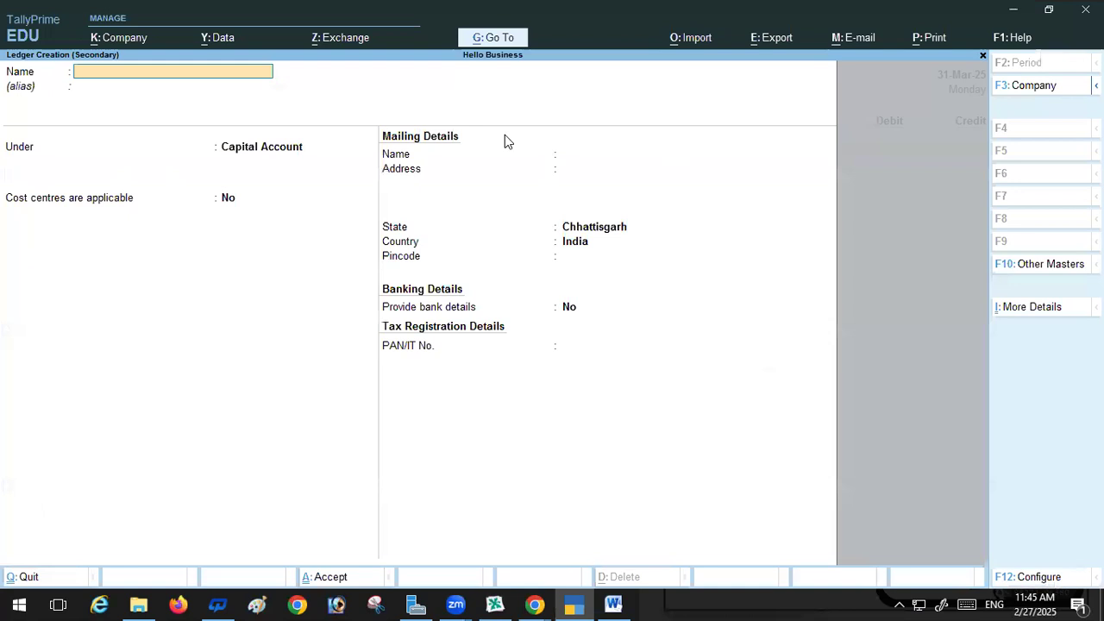
pyautogui.hotkey('ctrl', 'alt', 'v')
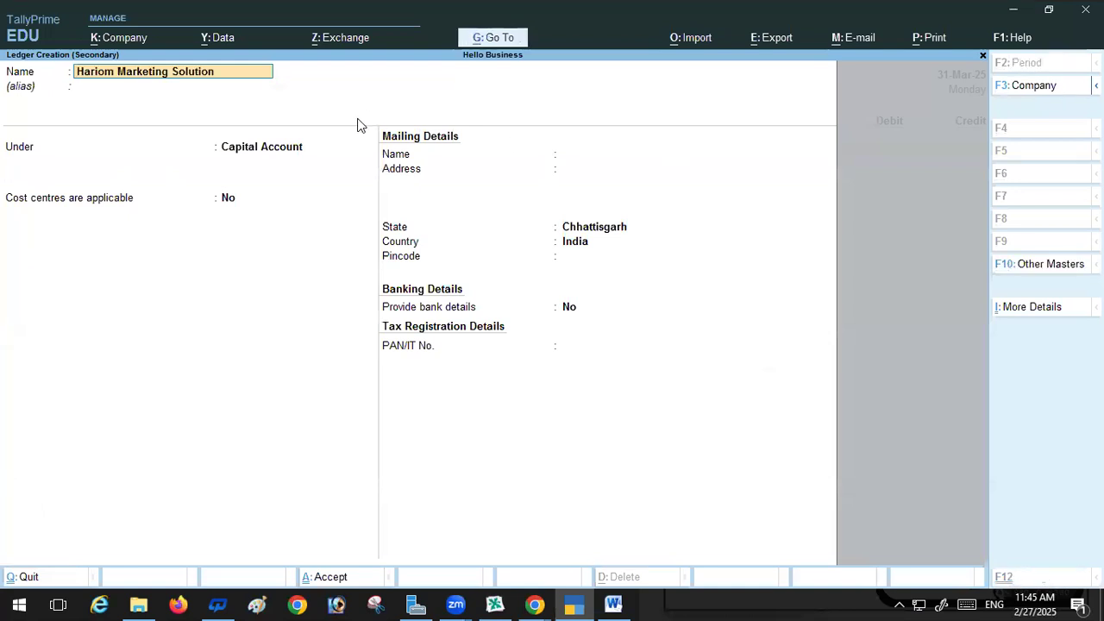
pyautogui.write('a/c')
pyautogui.press('Return')
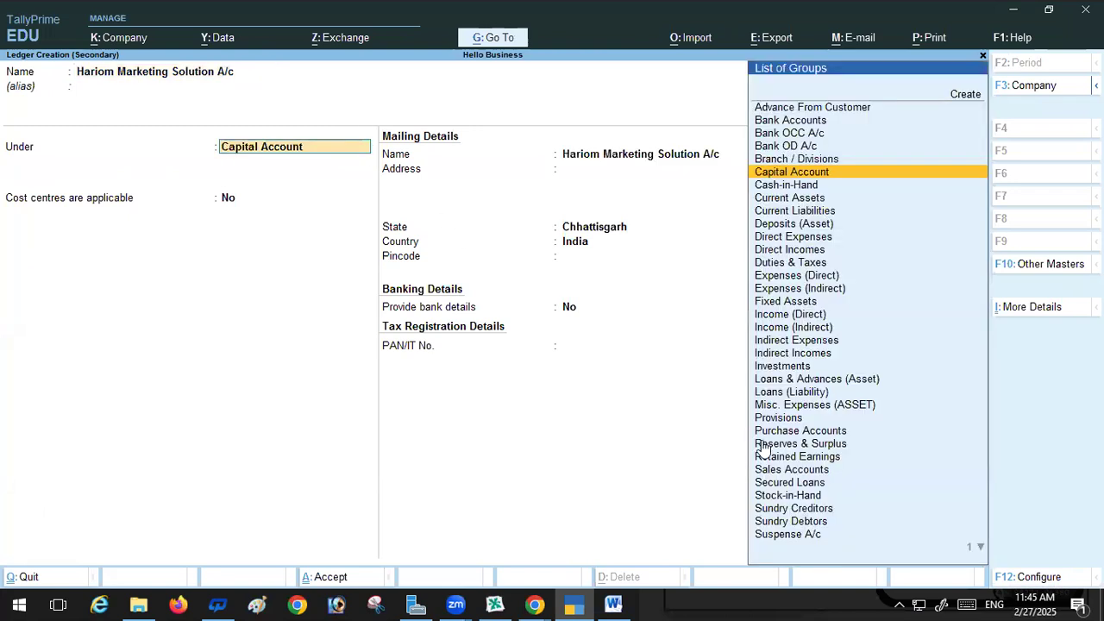
# Step: Group the new ledger under Sundry Debtors, keep the default details and save it
pyautogui.click(781, 521)
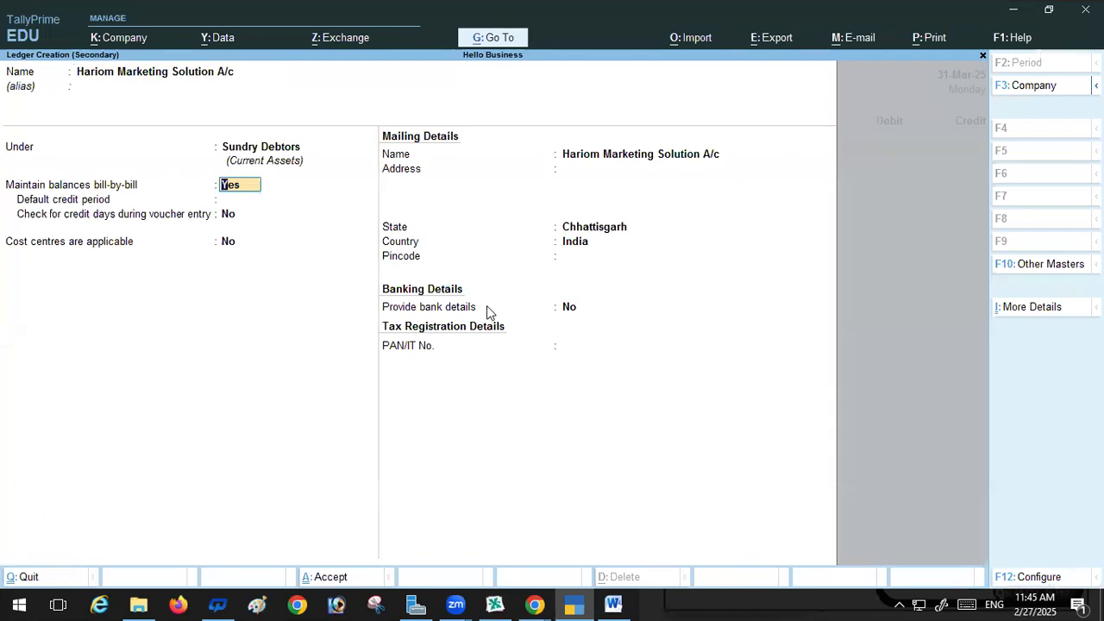
pyautogui.press('Return')
pyautogui.press('Return')
pyautogui.press('Return')
pyautogui.press('Return')
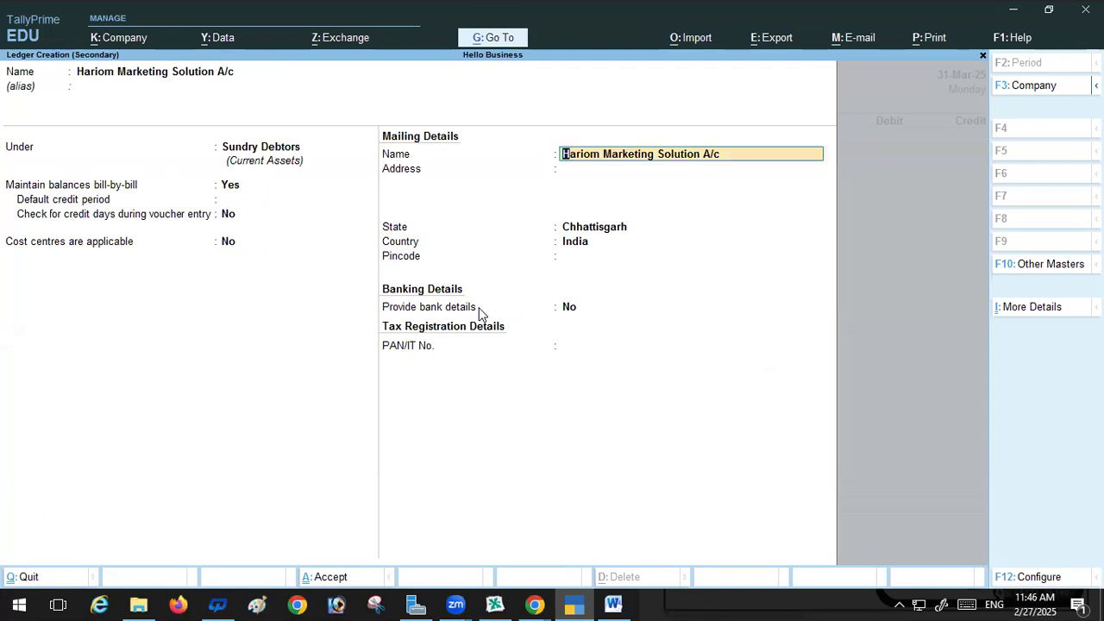
pyautogui.press('Return')
pyautogui.press('Return')
pyautogui.press('Return')
pyautogui.press('Return')
pyautogui.press('Return')
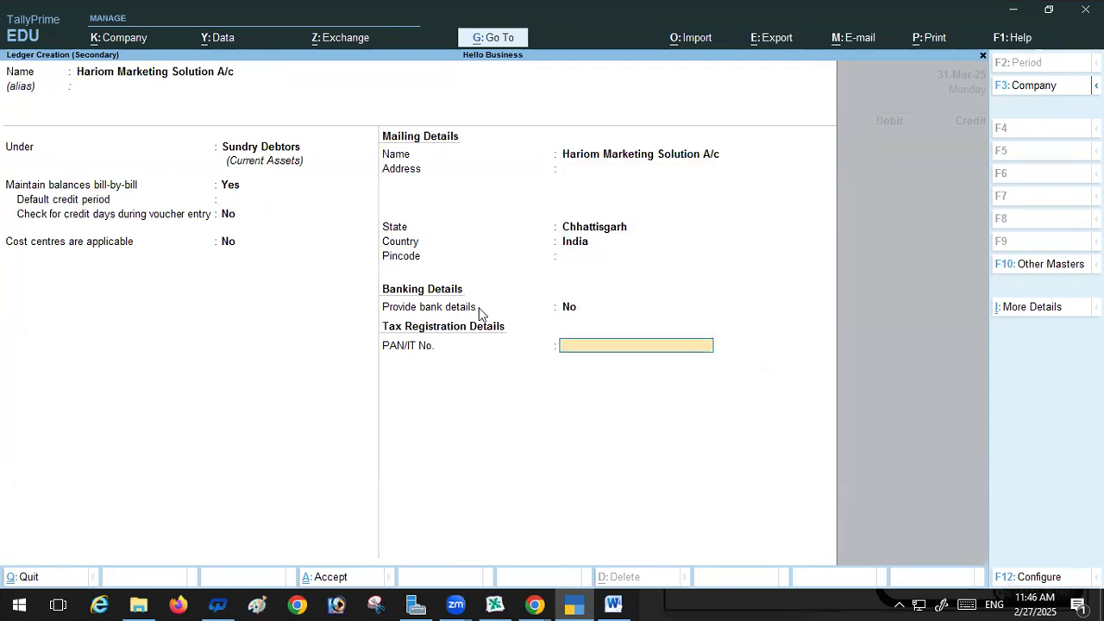
pyautogui.press('Return')
pyautogui.press('Return')
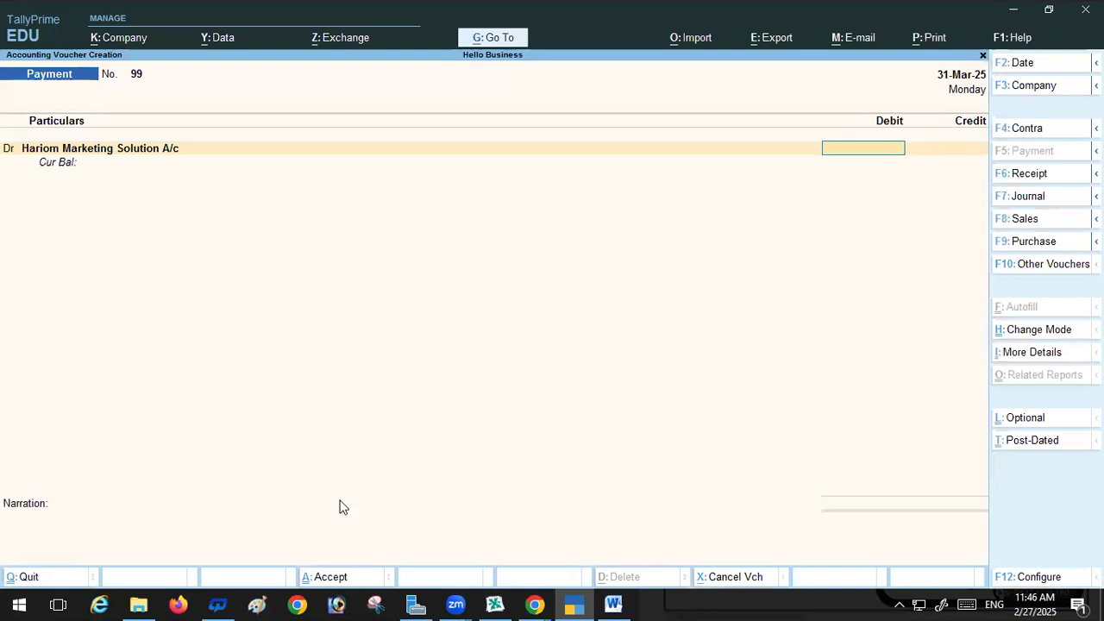
# Step: Check the invoice amount of entry 144 in Word and debit Hariom Marketing Solution A/c with 20000 in TallyPrime
pyautogui.hotkey('alt', 'Tab')
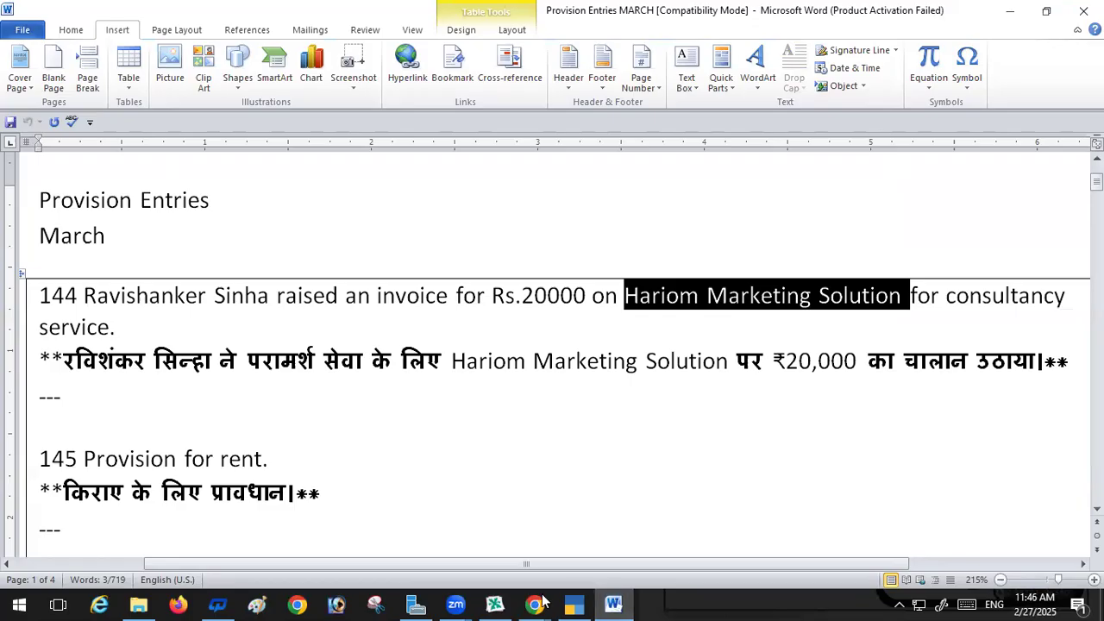
pyautogui.hotkey('alt', 'Tab')
pyautogui.write('2')
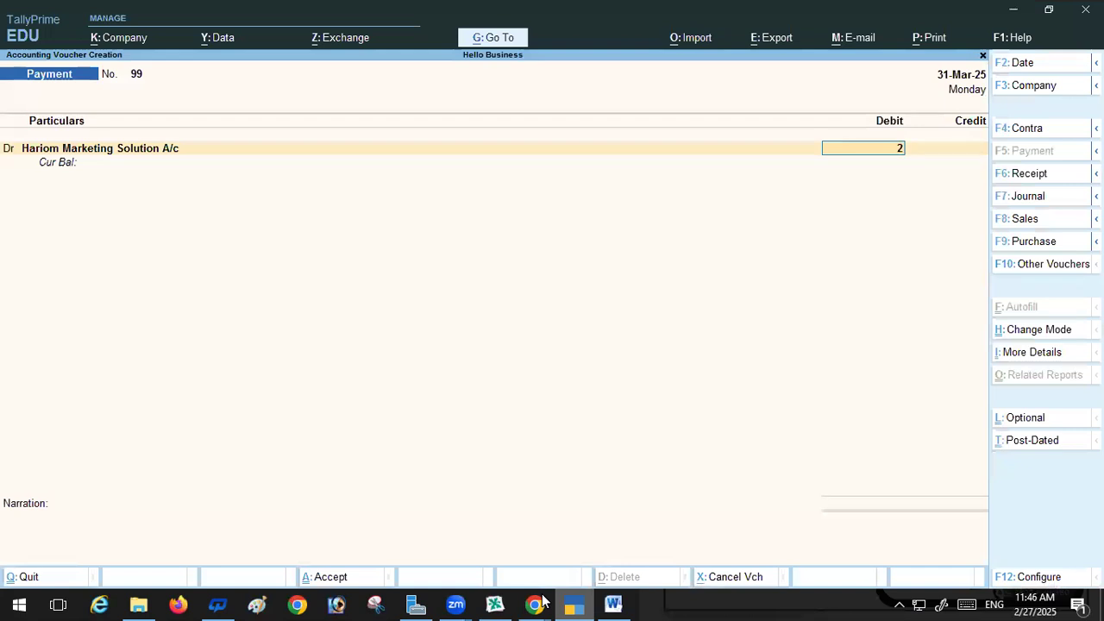
pyautogui.write('0000')
pyautogui.press('Return')
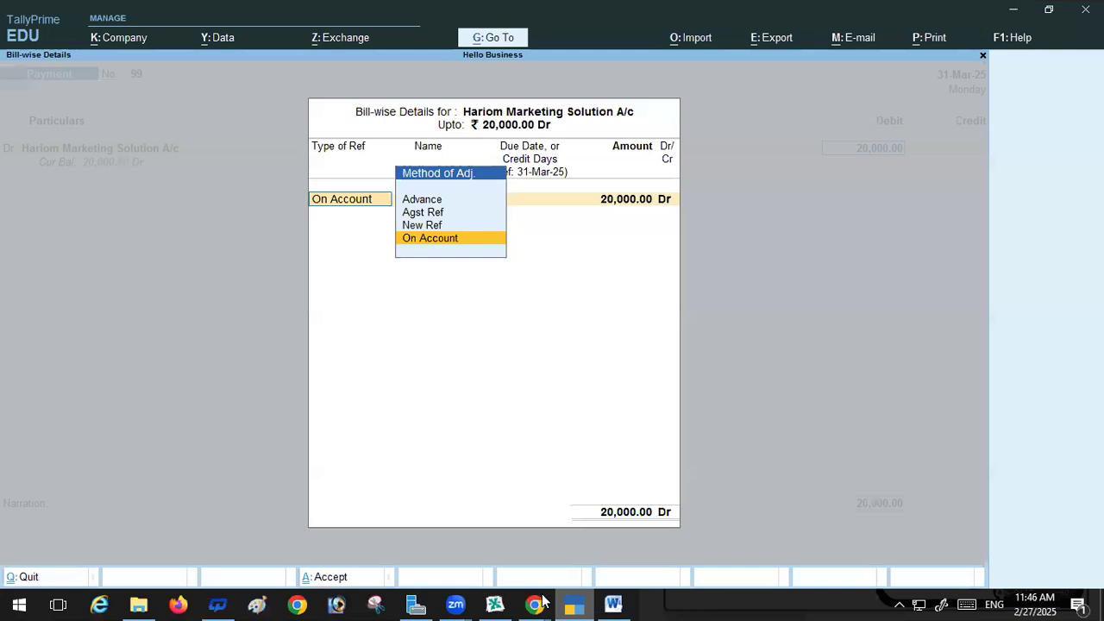
# Step: Allocate the full 20,000 debit to a New Ref bill, keeping the default reference name
pyautogui.click(420, 225)
pyautogui.press('Return')
pyautogui.press('Return')
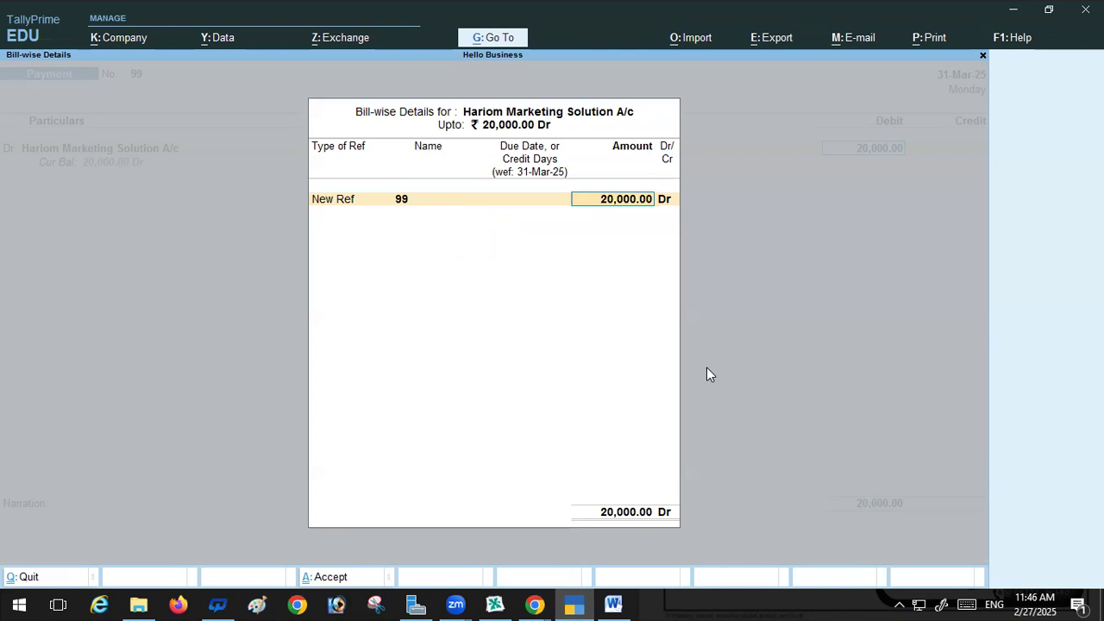
pyautogui.press('BackSpace')
pyautogui.press('BackSpace')
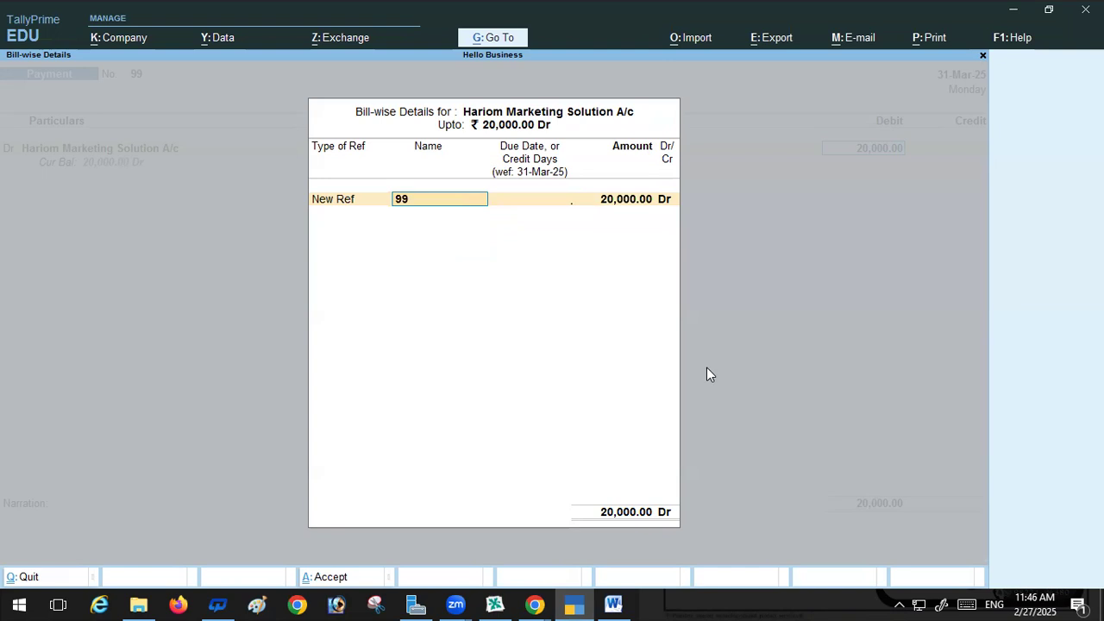
pyautogui.press('Return')
pyautogui.press('Return')
pyautogui.press('Return')
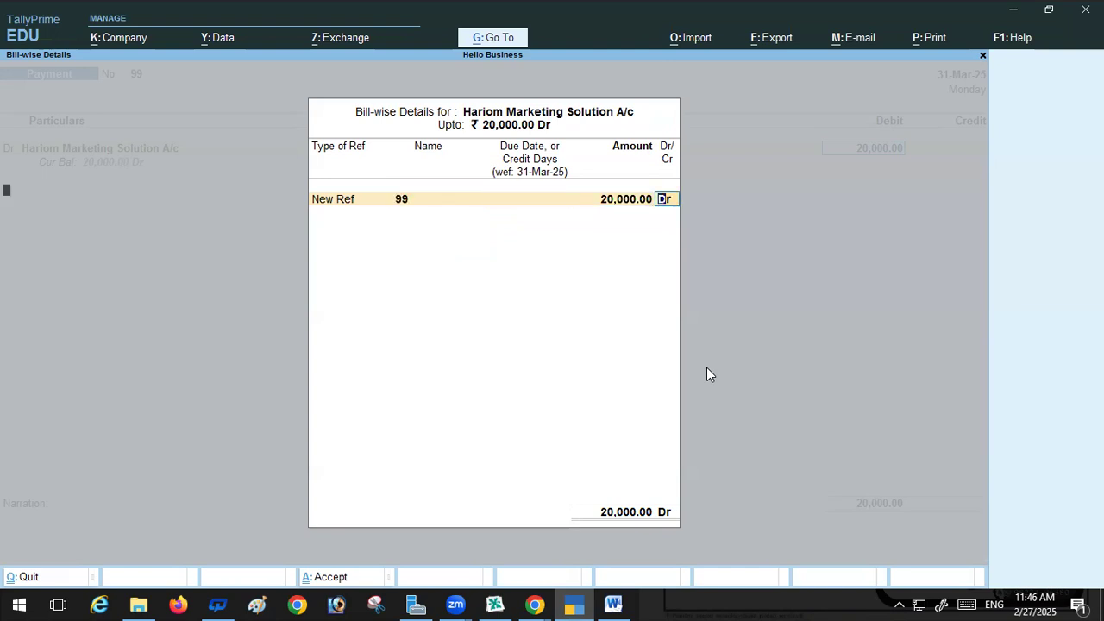
pyautogui.press('Return')
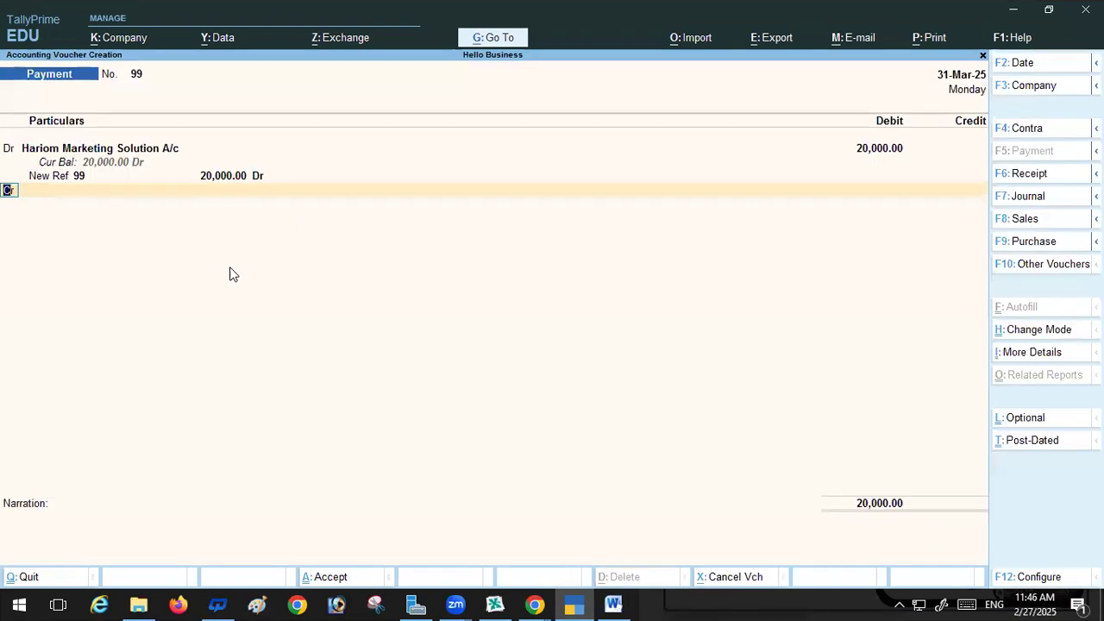
# Step: Add consulting Service a/c as the voucher's credit ledger for 20,000
pyautogui.press('Return')
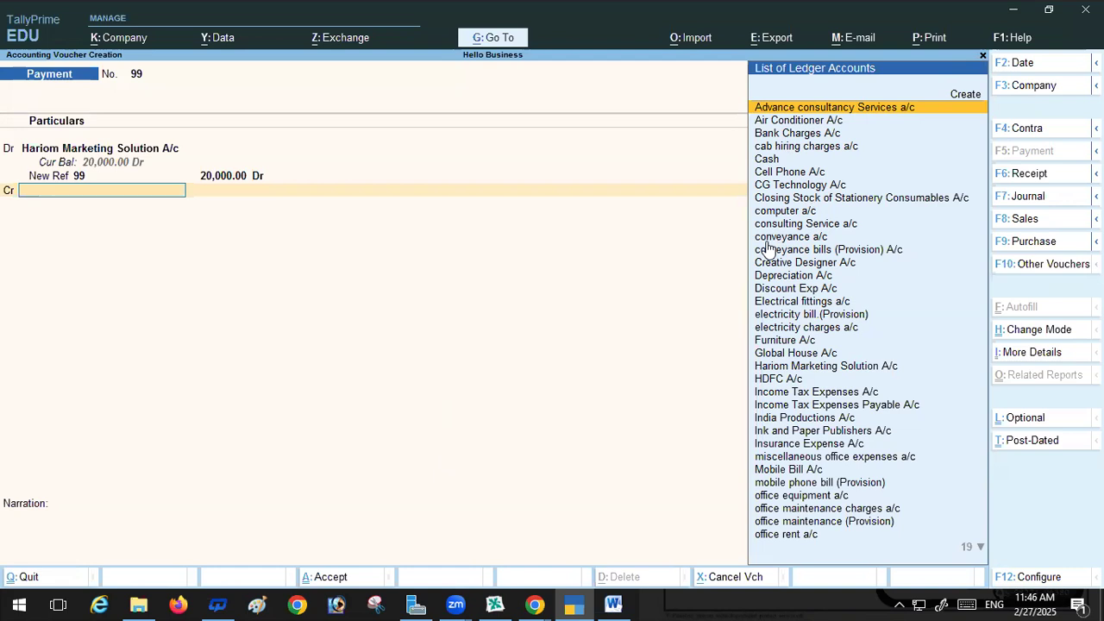
pyautogui.click(798, 226)
pyautogui.press('Return')
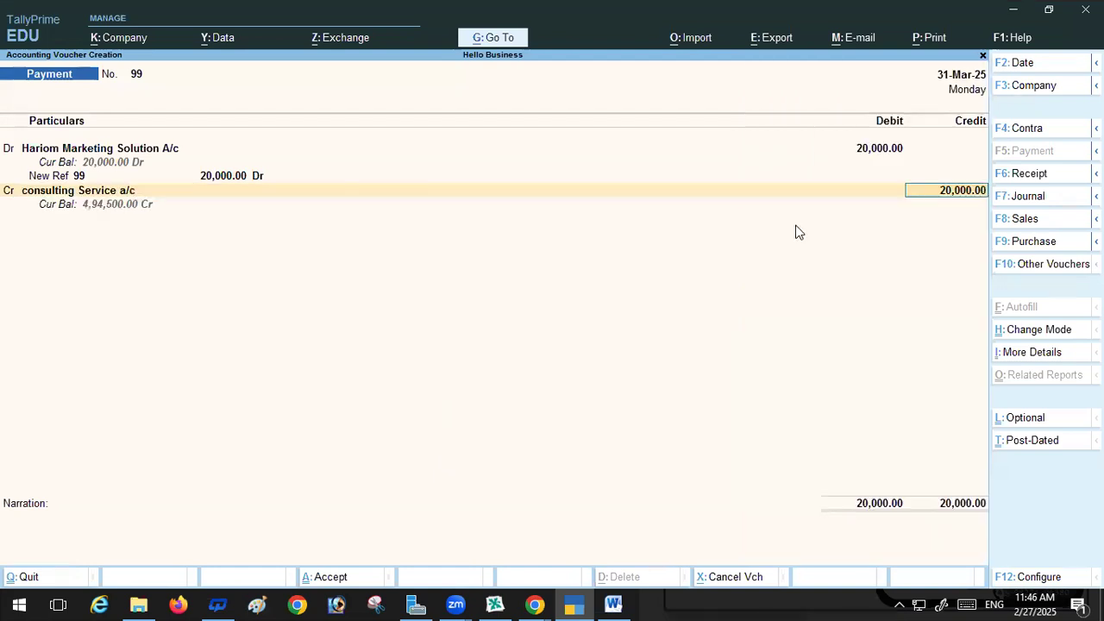
# Step: Try to save the entry as a payment voucher with the narration left blank
pyautogui.press('Return')
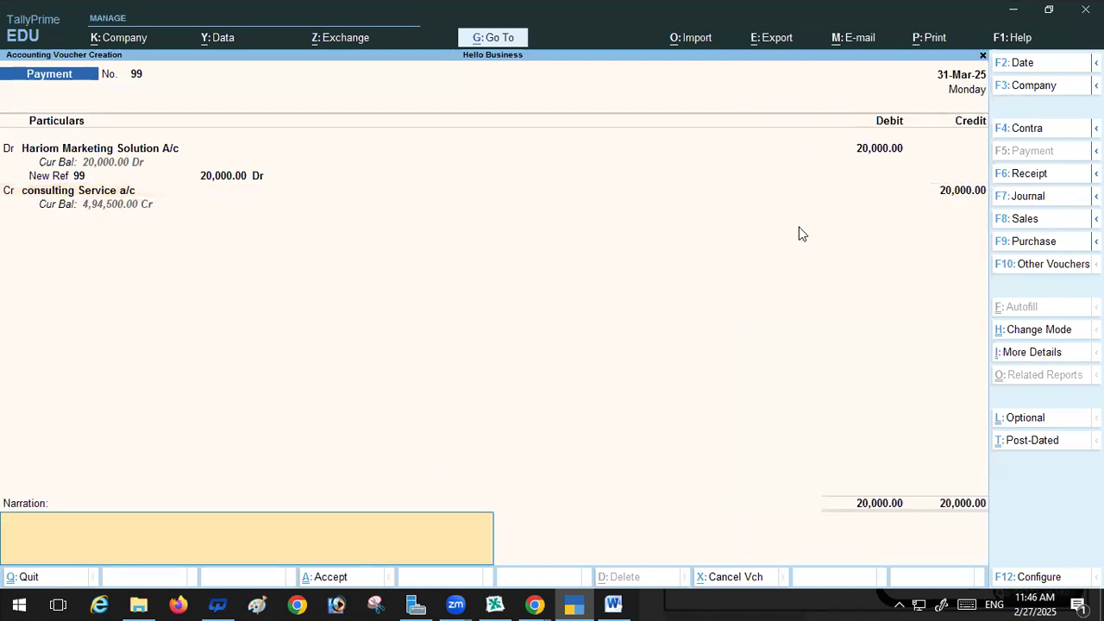
pyautogui.press('Return')
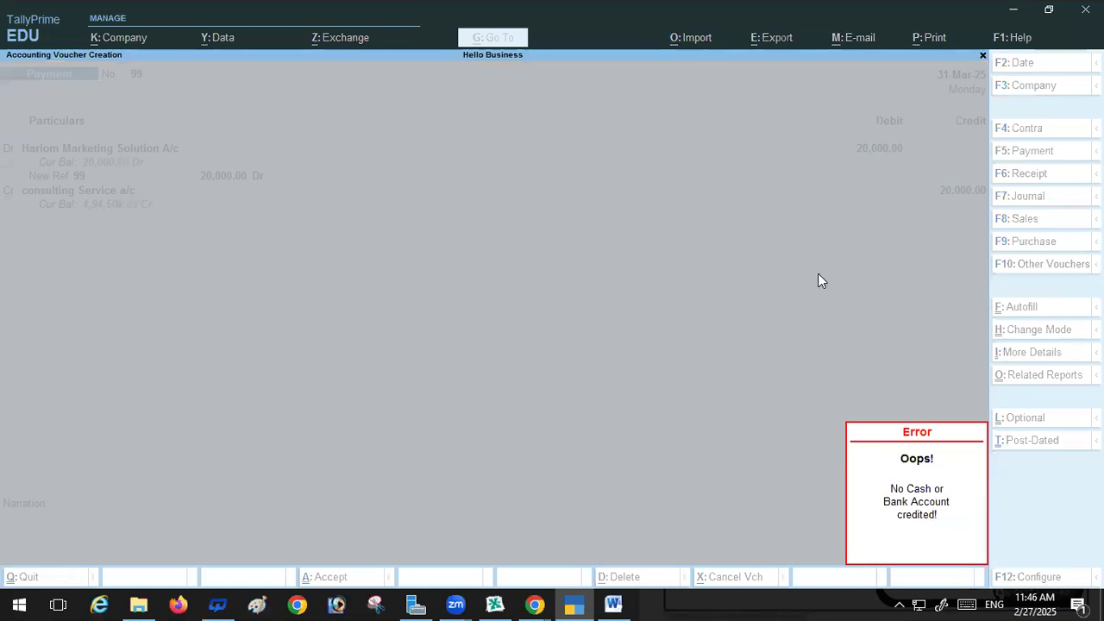
pyautogui.press('Escape')
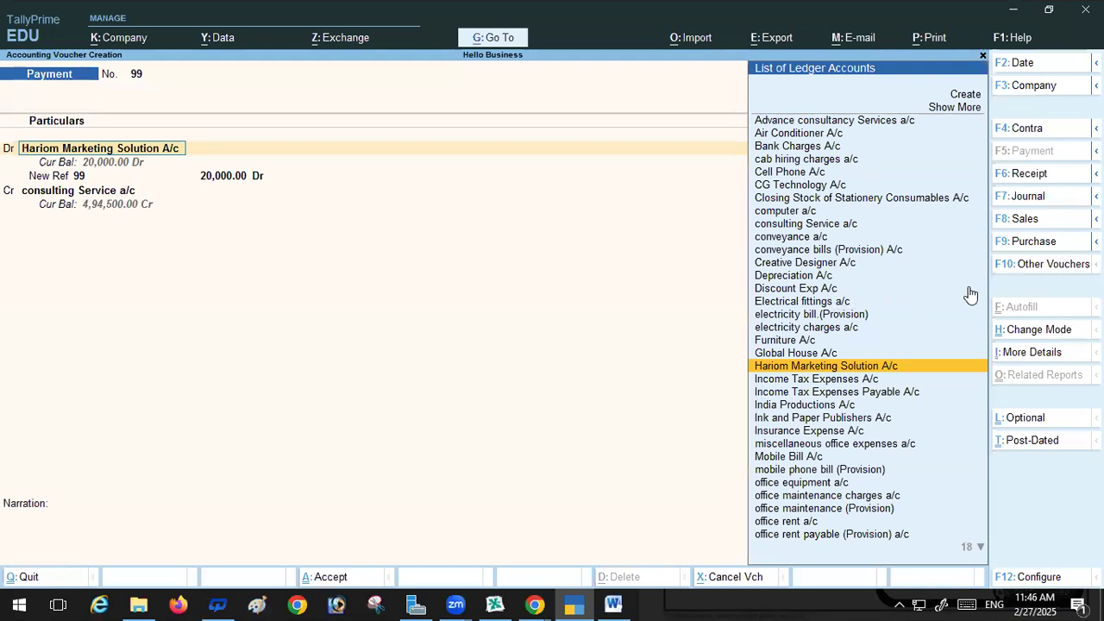
# Step: Change the voucher type to Journal, keep the existing ledgers, amounts and bill reference, and save it with a blank narration
pyautogui.press('F7')
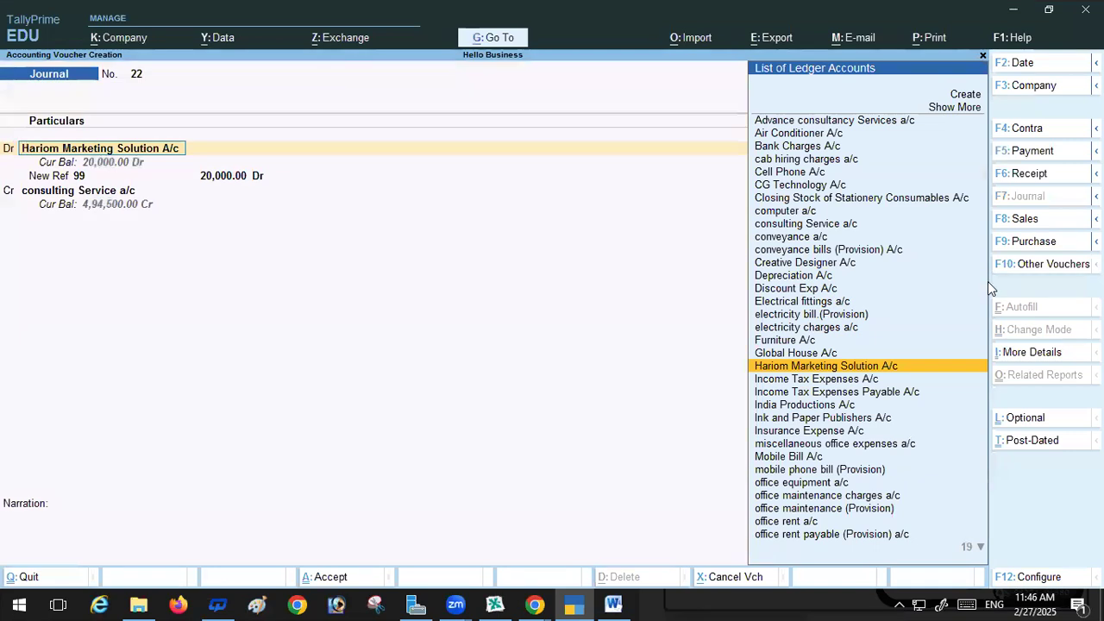
pyautogui.press('Return')
pyautogui.press('Return')
pyautogui.press('Return')
pyautogui.press('Return')
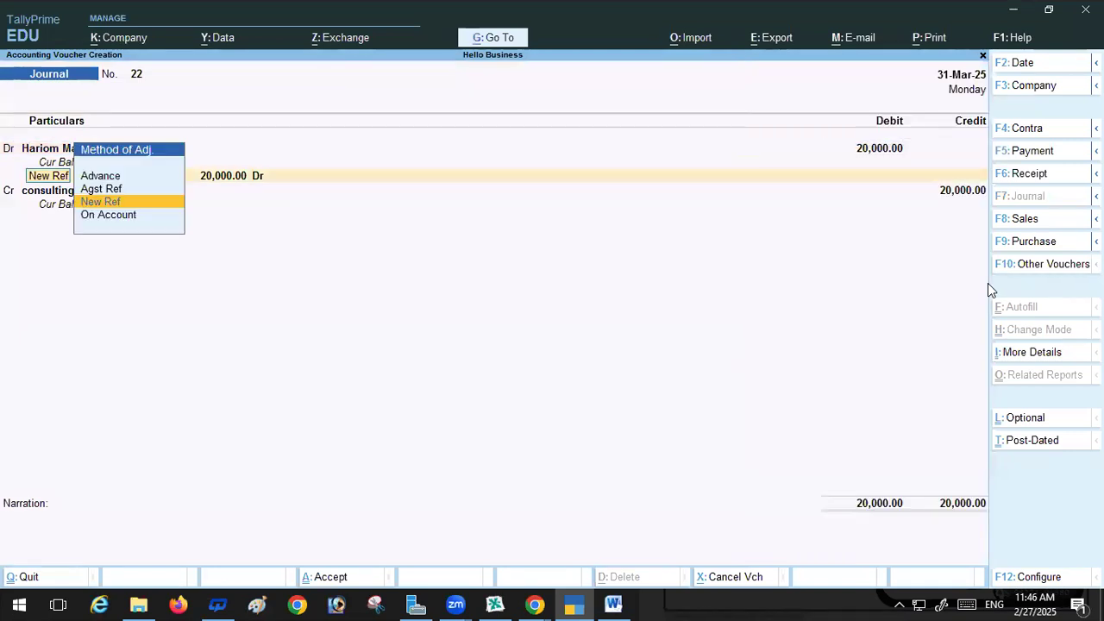
pyautogui.press('Return')
pyautogui.press('Return')
pyautogui.press('Return')
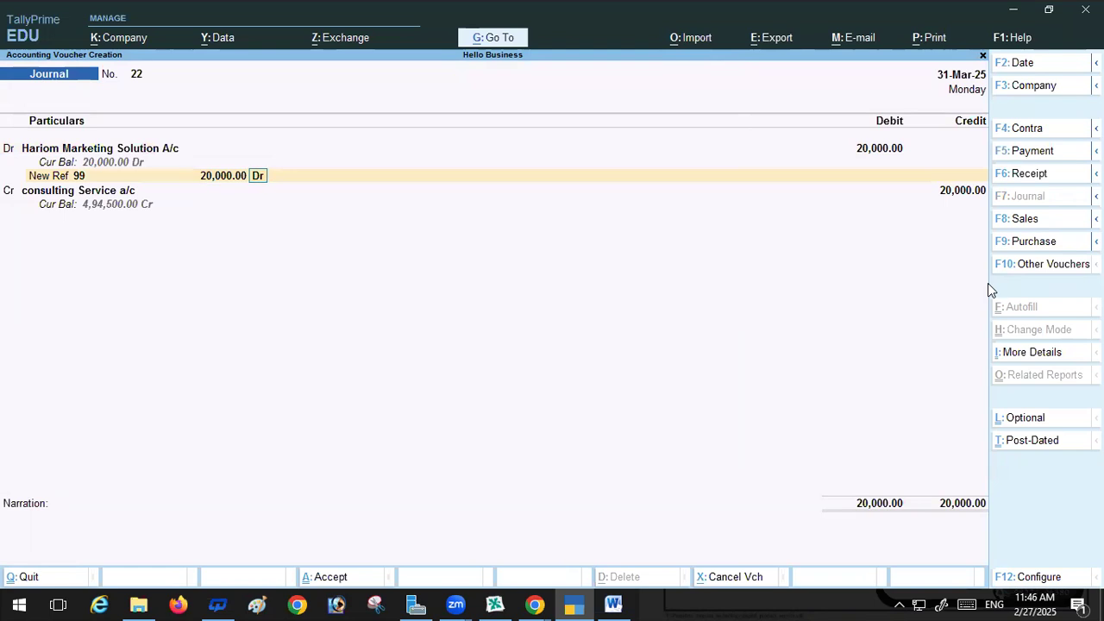
pyautogui.press('Return')
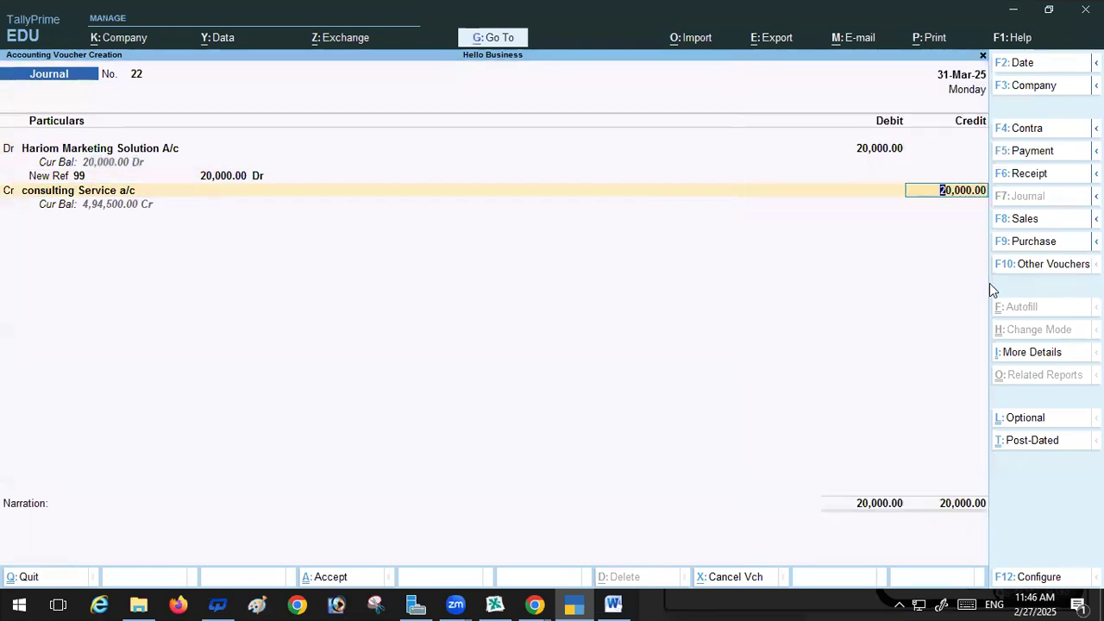
pyautogui.press('Return')
pyautogui.press('Return')
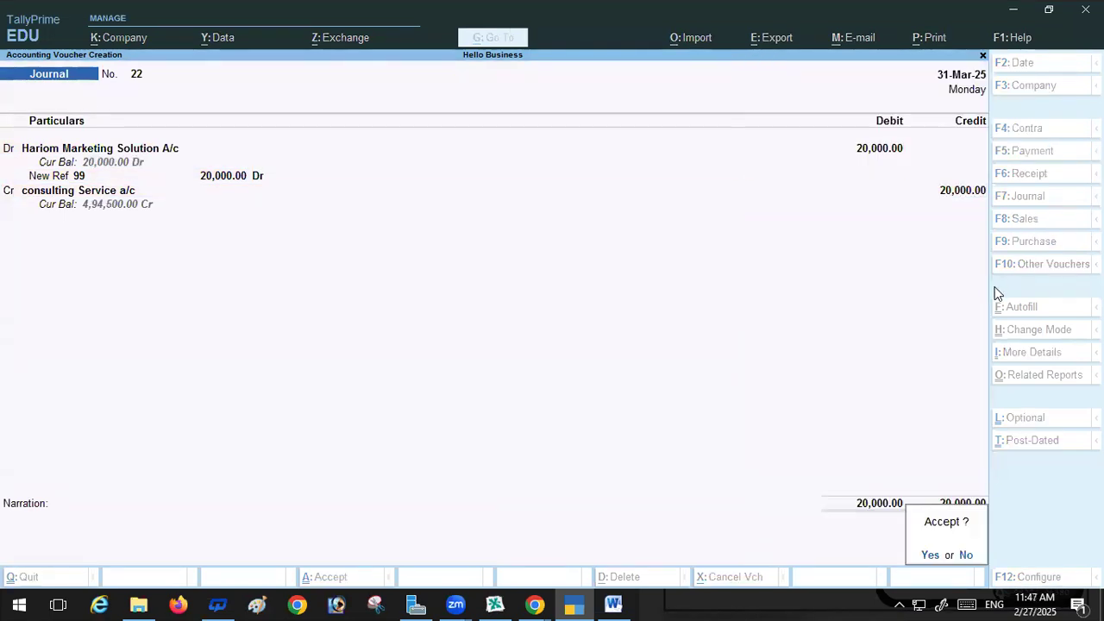
pyautogui.press('Return')
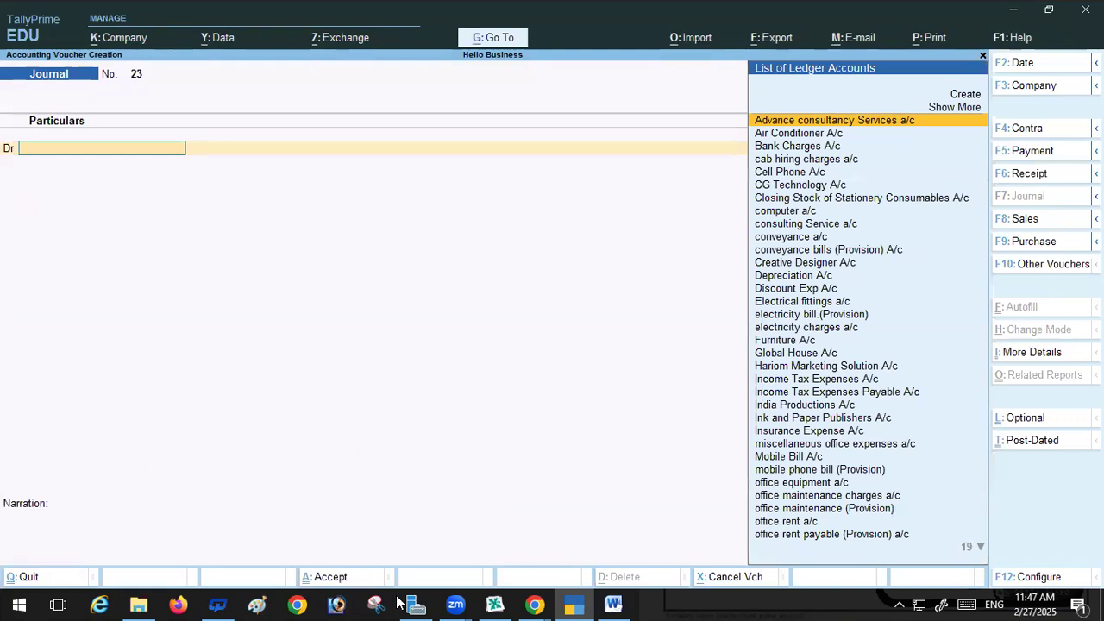
# Step: Look up entry 145, Provision for rent, in the Word exercise and return to the new journal voucher in TallyPrime
pyautogui.click(614, 604)
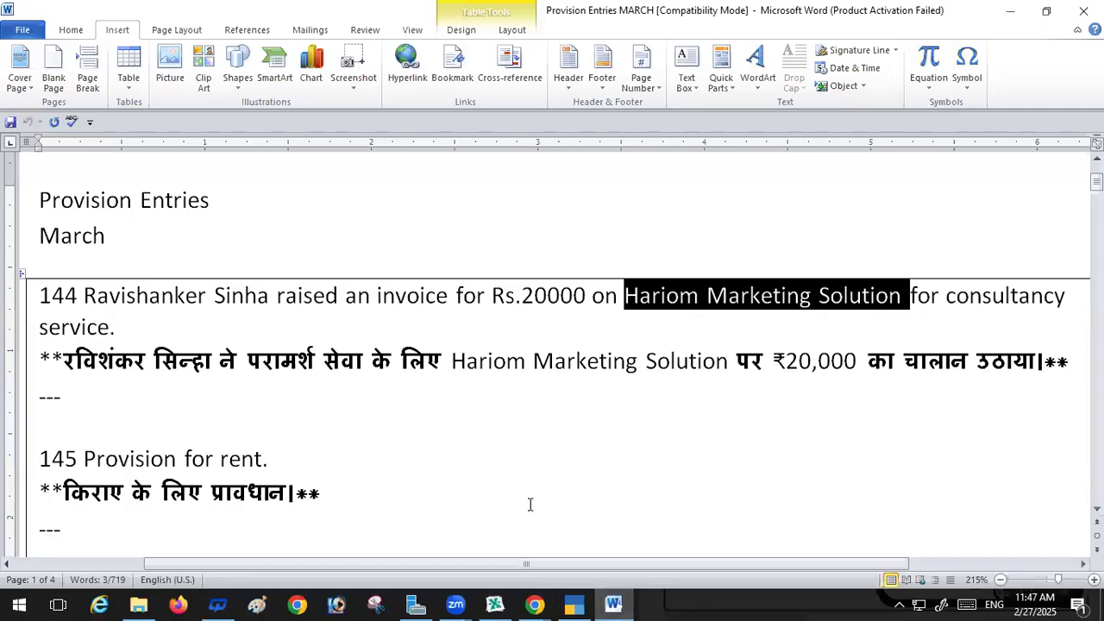
pyautogui.scroll(-3, 526, 491)
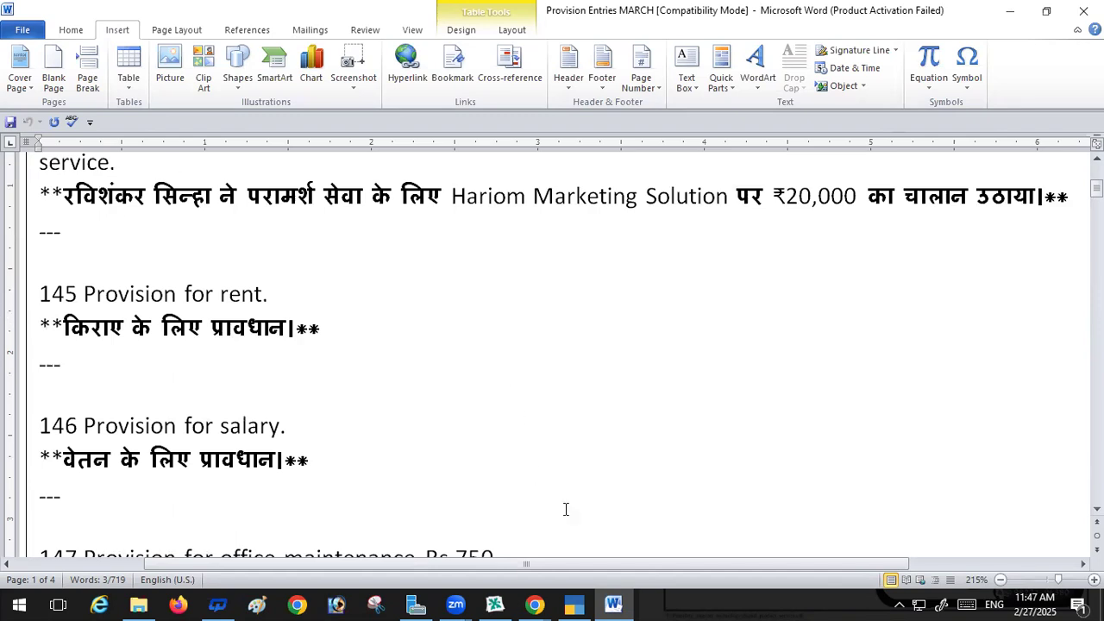
pyautogui.moveTo(574, 604)
pyautogui.click(578, 551)
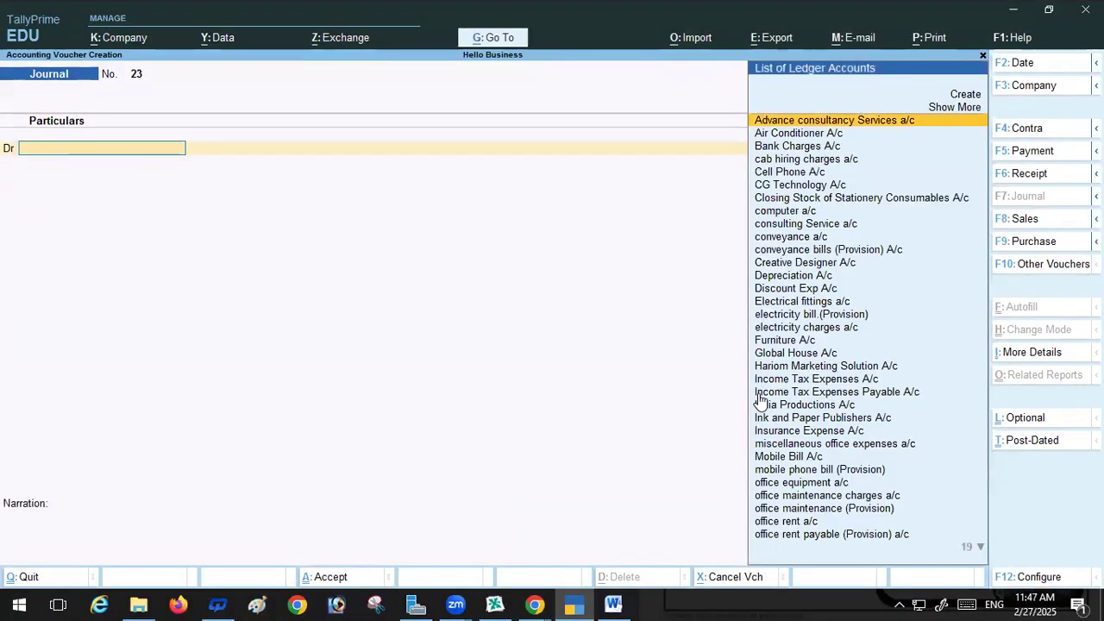
# Step: Choose office rent payable (Provision) a/c as the journal voucher's debit ledger
pyautogui.write('R')
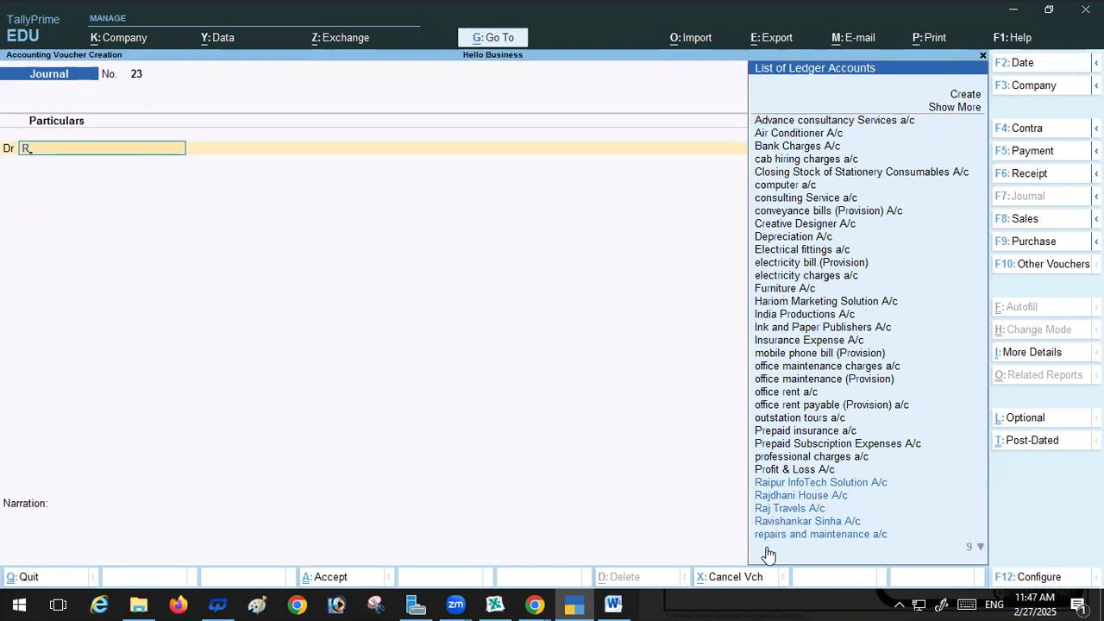
pyautogui.click(818, 409)
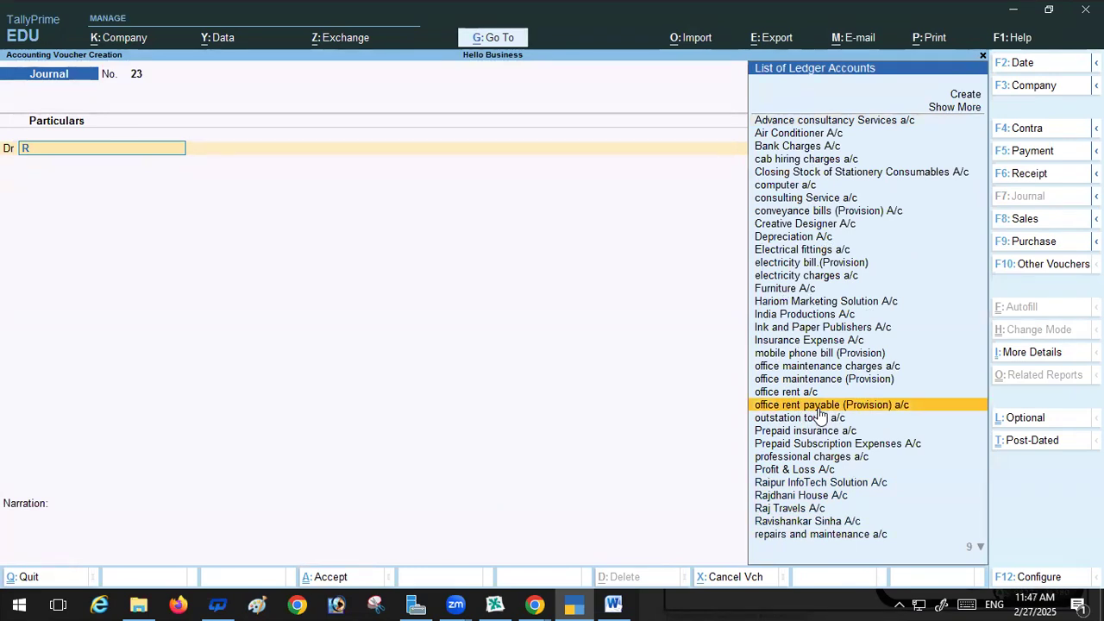
pyautogui.press('ctrl')
pyautogui.press('ctrl')
pyautogui.click(820, 411)
pyautogui.press('BackSpace')
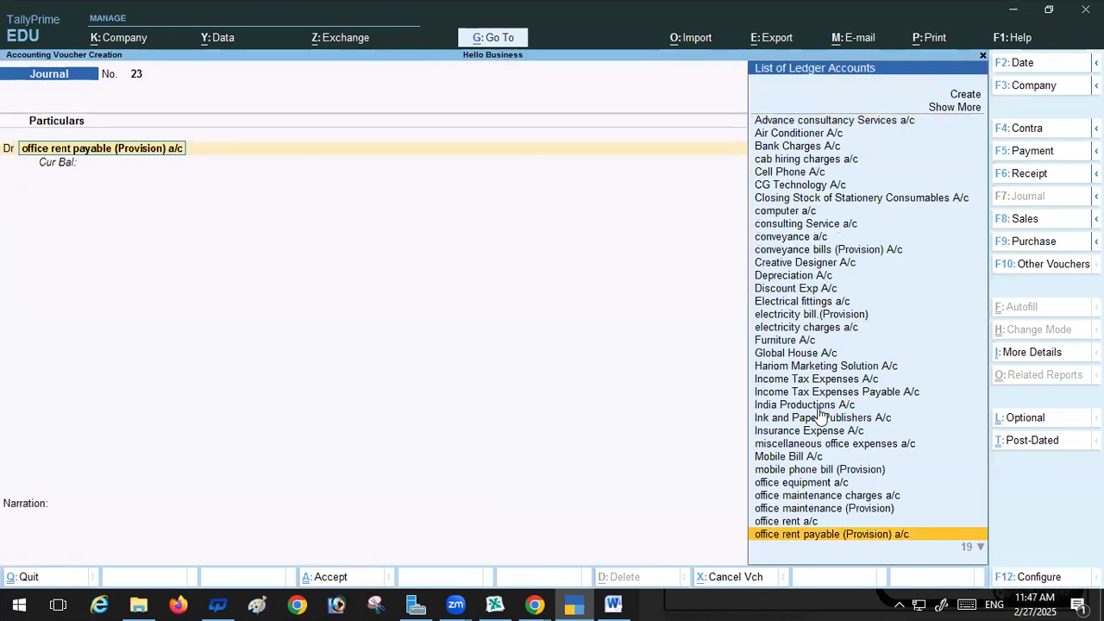
# Step: Open office rent payable (Provision) a/c for alteration, review its group and other details, and accept it without changes
pyautogui.hotkey('ctrl', 'Return')
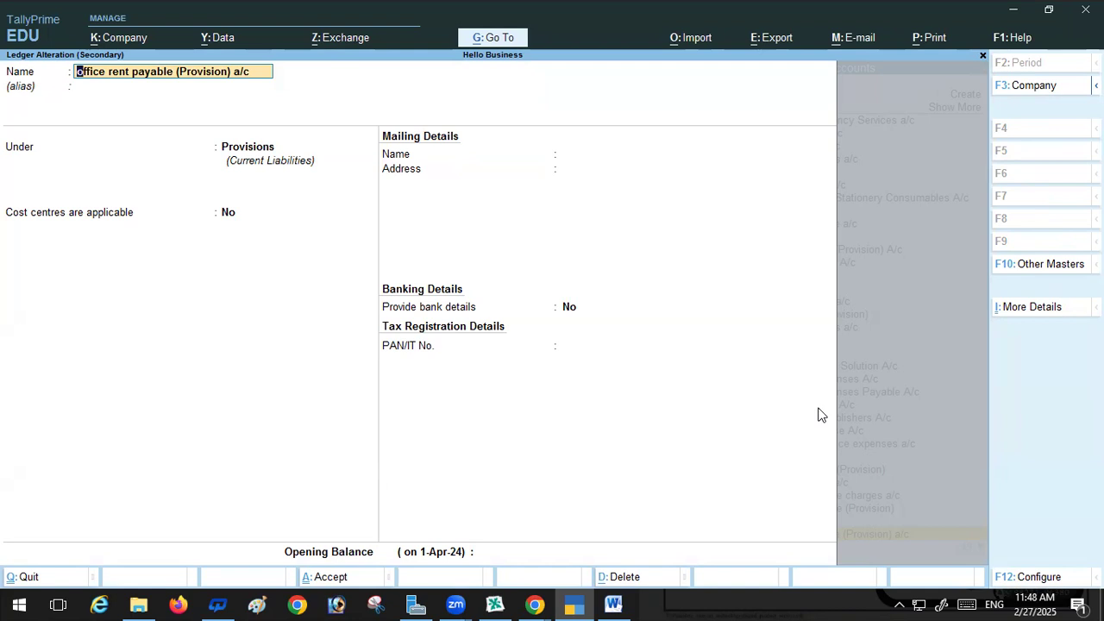
pyautogui.press('Return')
pyautogui.press('Return')
pyautogui.press('Return')
pyautogui.press('Return')
pyautogui.press('Return')
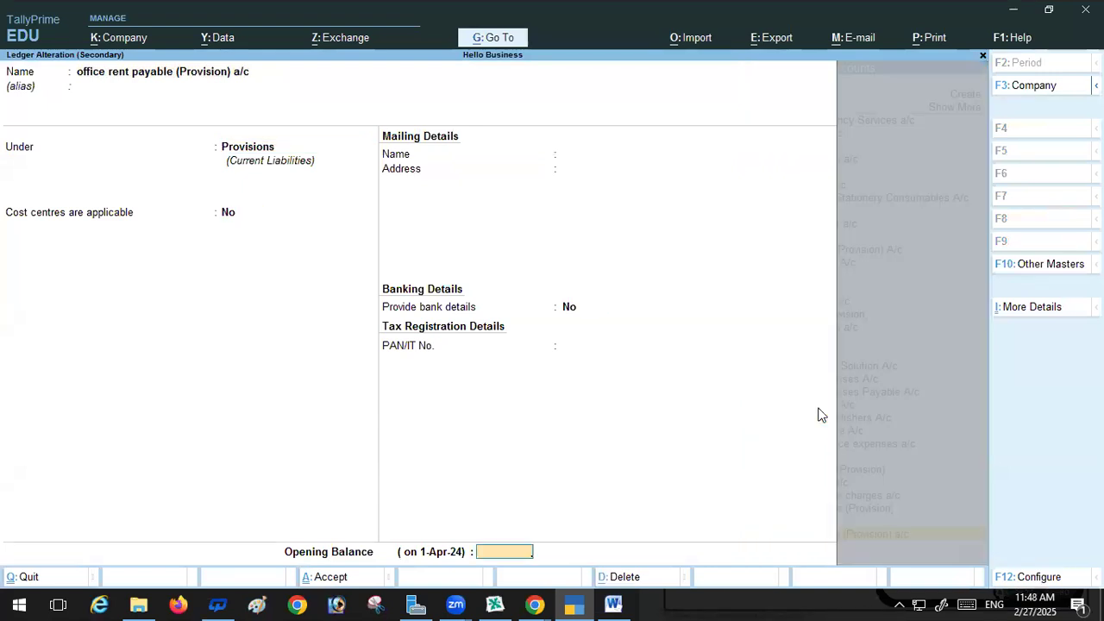
pyautogui.press('Return')
pyautogui.press('Return')
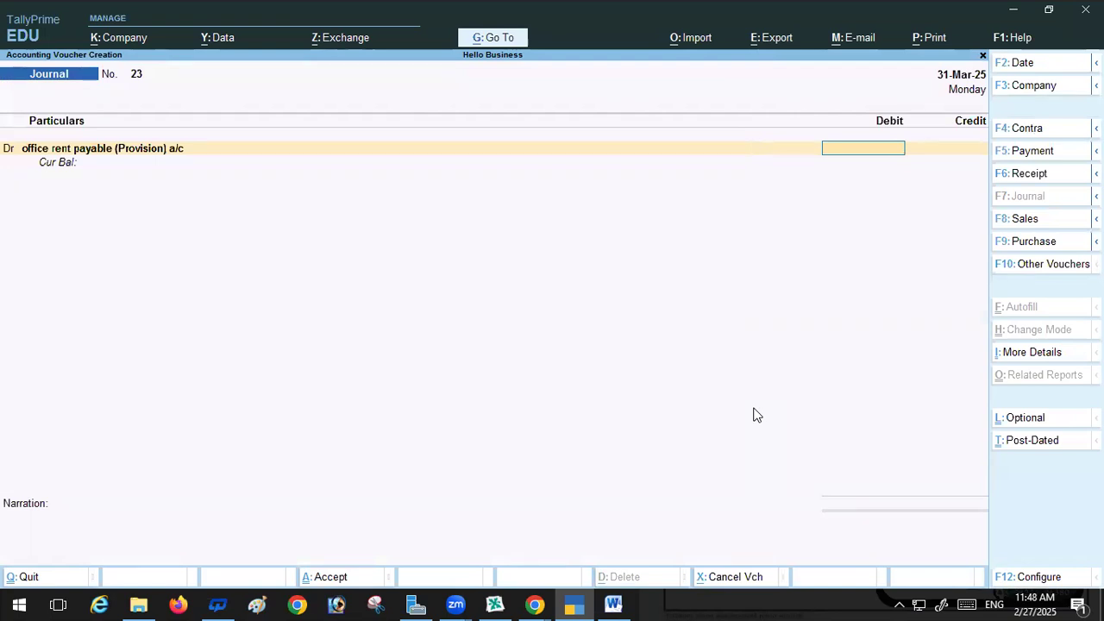
# Step: Enter 2500 as the voucher's debit amount and proceed to the credit ledger
pyautogui.write('2500')
pyautogui.press('Return')
pyautogui.press('Return')
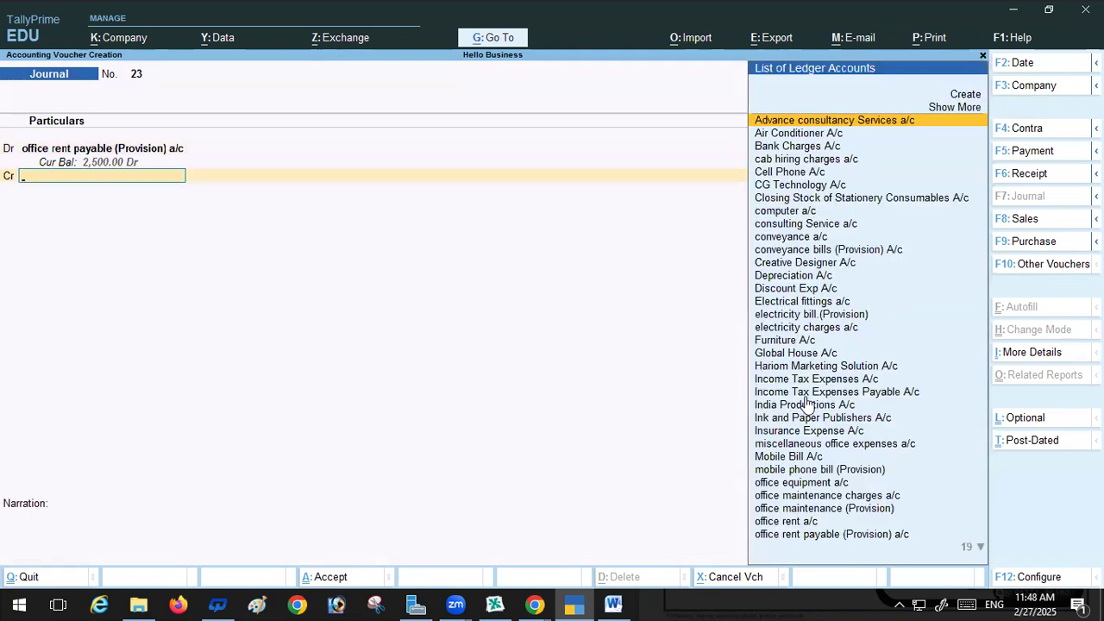
# Step: Examine the worked solution of entry 145 in Word for the debit and credit ledgers, and return to TallyPrime
pyautogui.click(616, 604)
pyautogui.moveTo(95, 296); pyautogui.dragTo(150, 296)
pyautogui.scroll(-15, 592, 352)
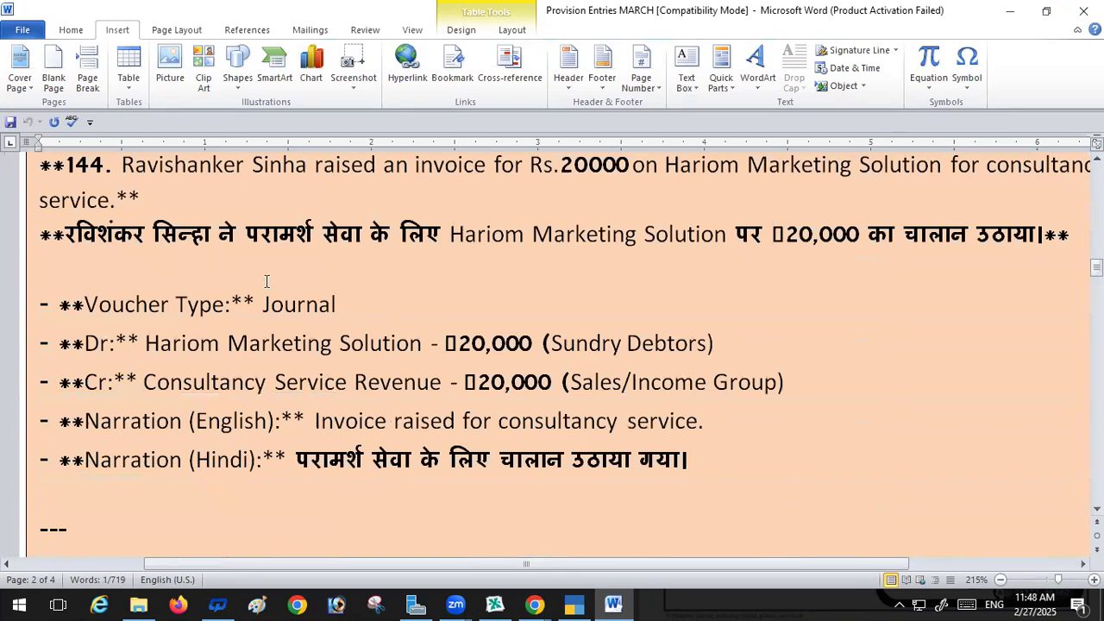
pyautogui.scroll(-5, 309, 309)
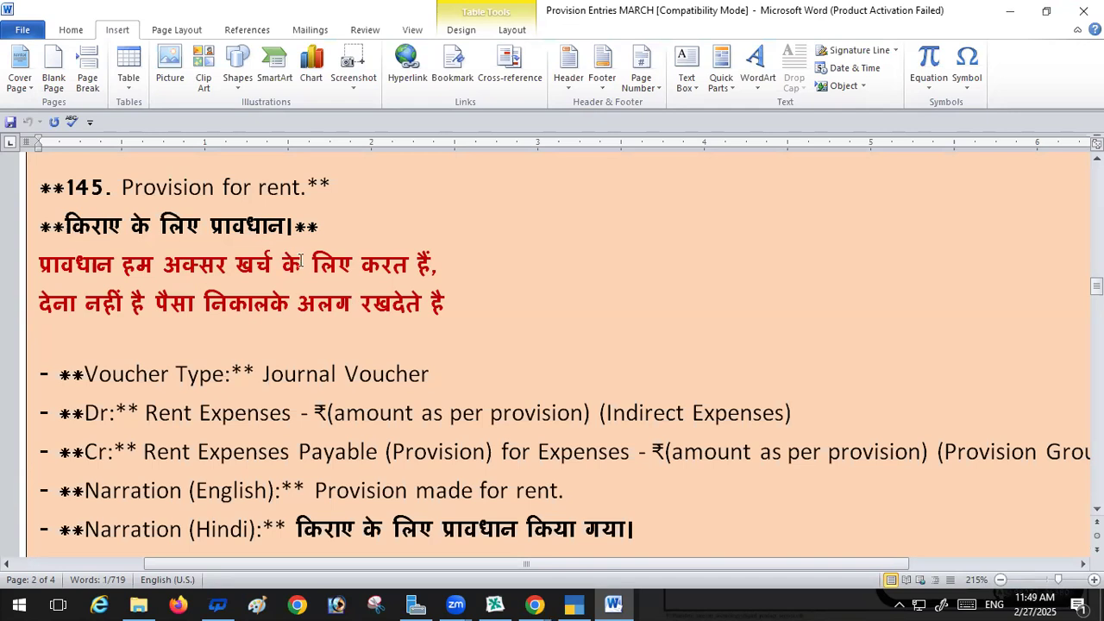
pyautogui.scroll(-1, 301, 259)
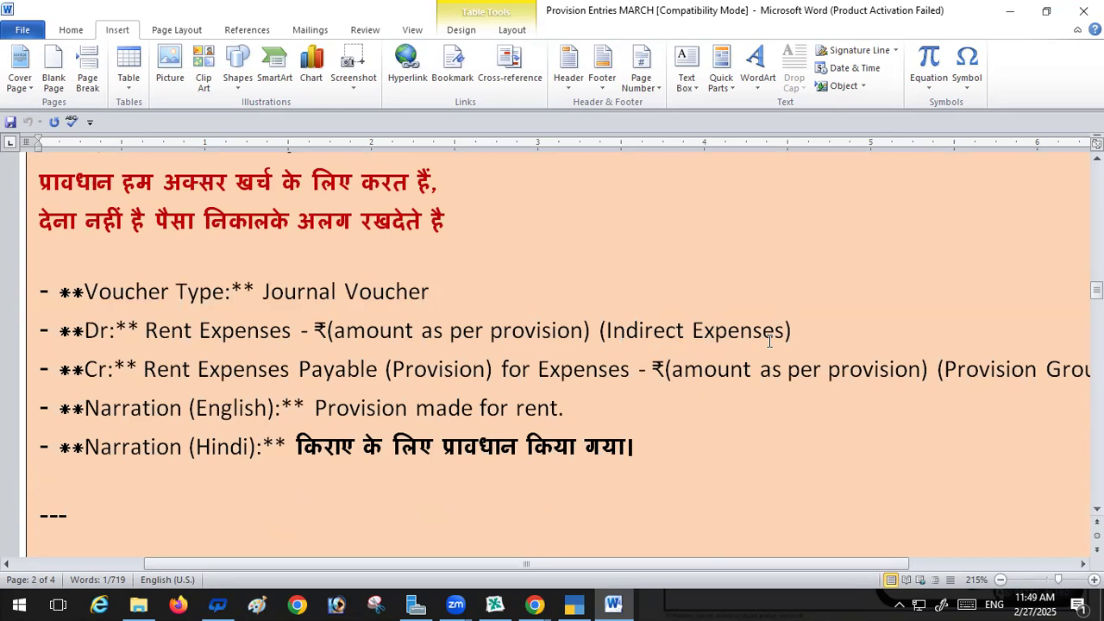
pyautogui.moveTo(160, 330); pyautogui.dragTo(295, 321)
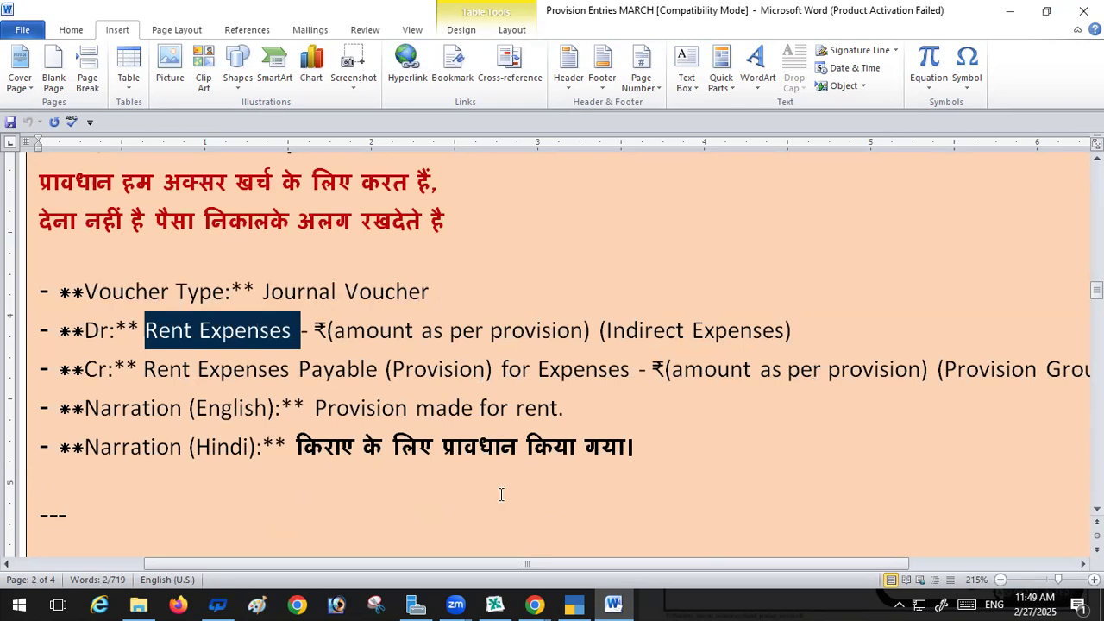
pyautogui.click(573, 604)
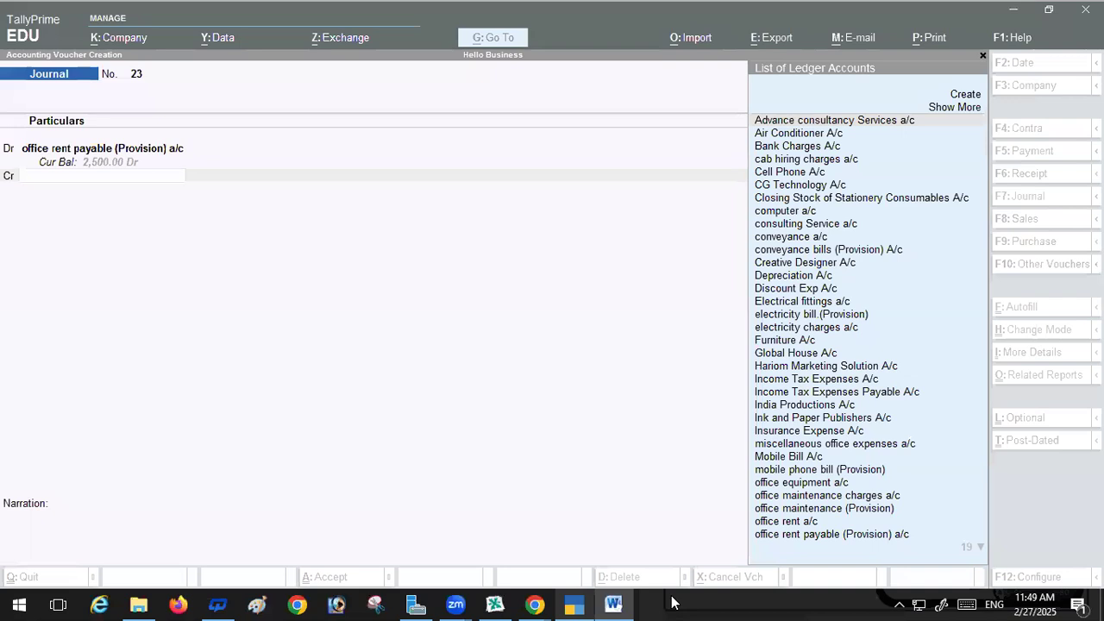
# Step: Replace the voucher's debit ledger with office rent a/c, keeping the 2,500 debit amount
pyautogui.press('BackSpace')
pyautogui.press('BackSpace')
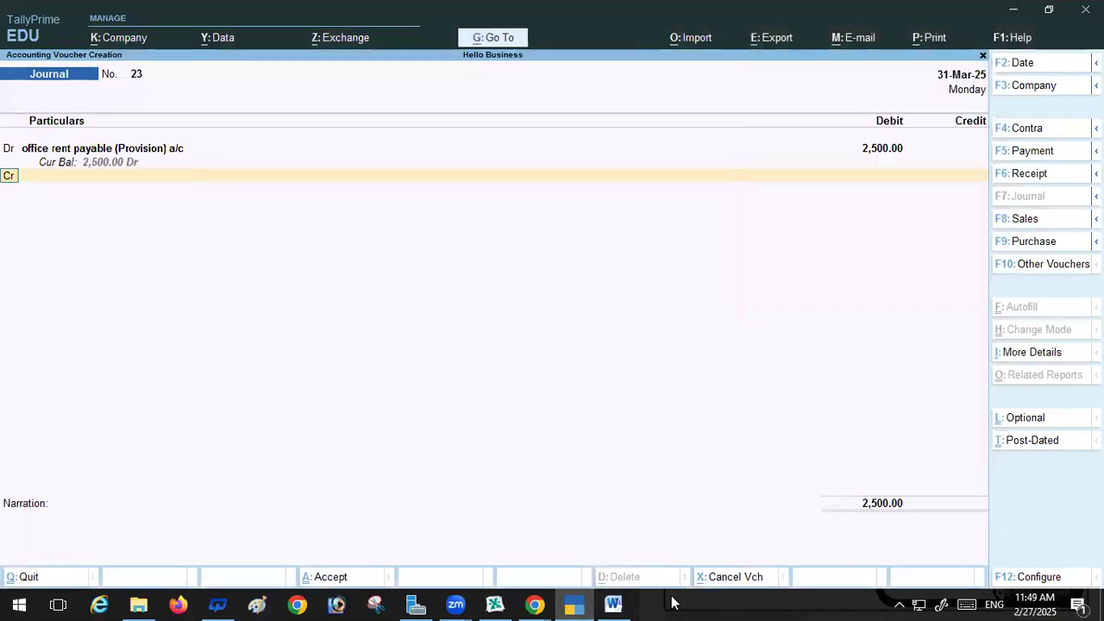
pyautogui.press('BackSpace')
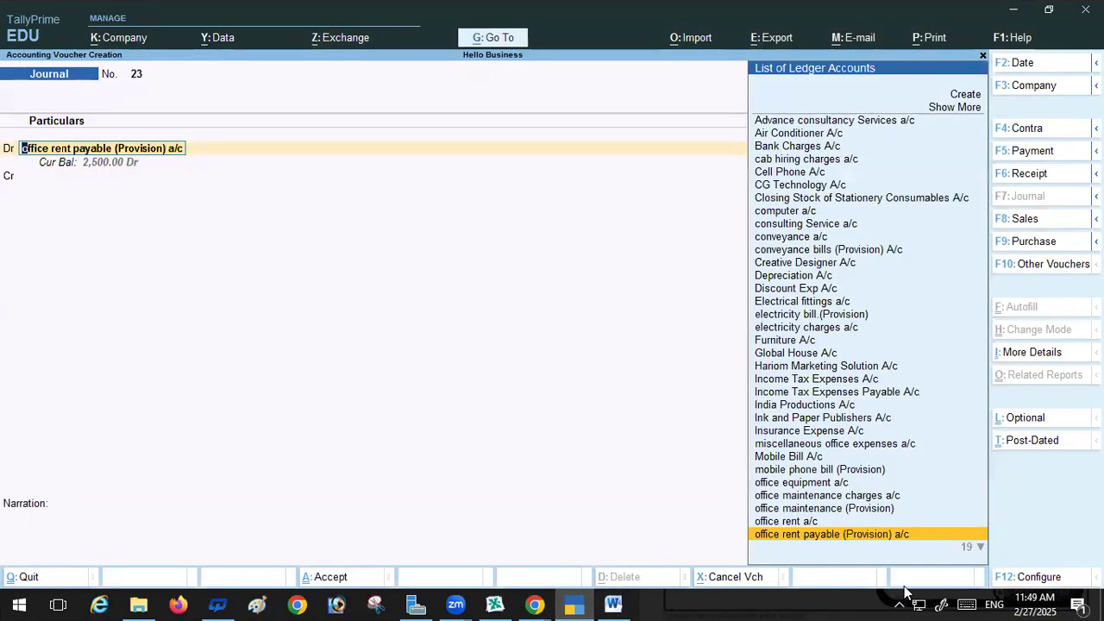
pyautogui.click(790, 523)
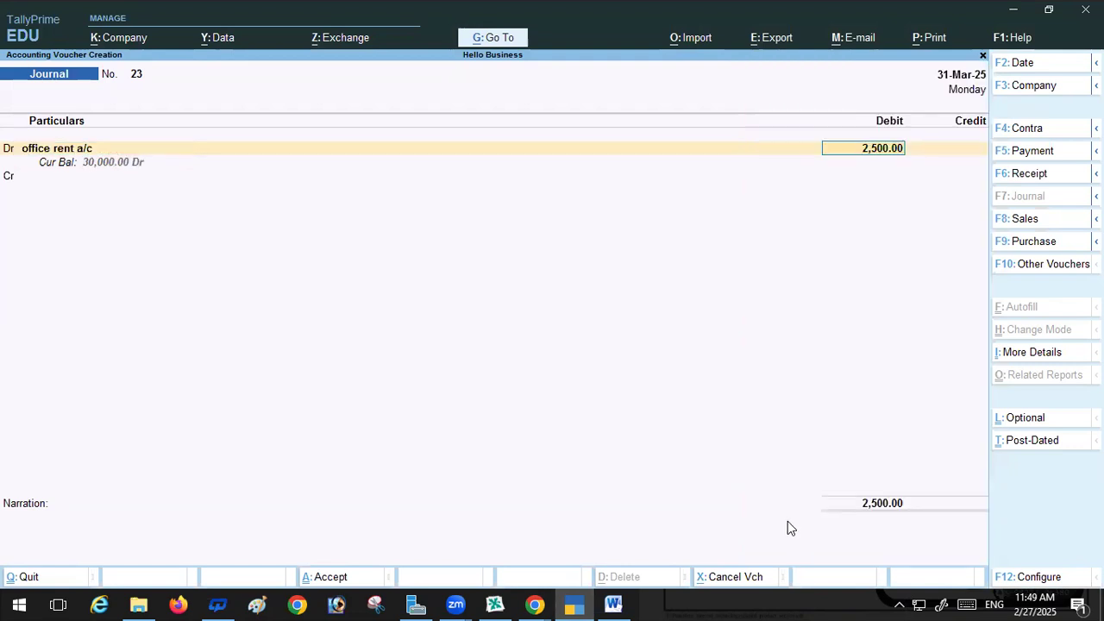
pyautogui.press('Return')
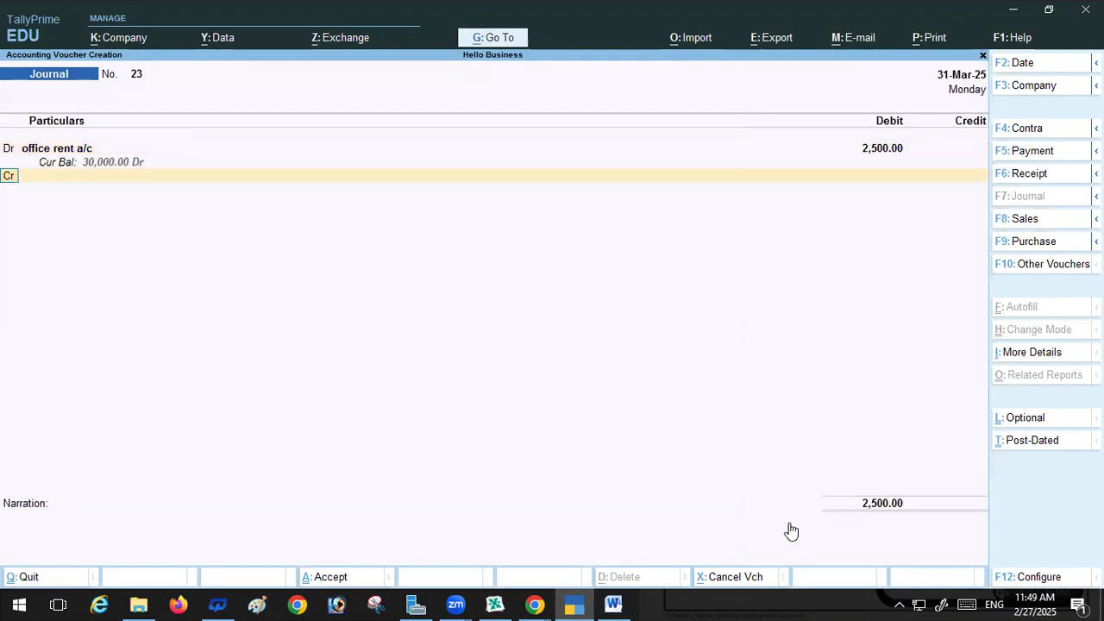
pyautogui.press('Return')
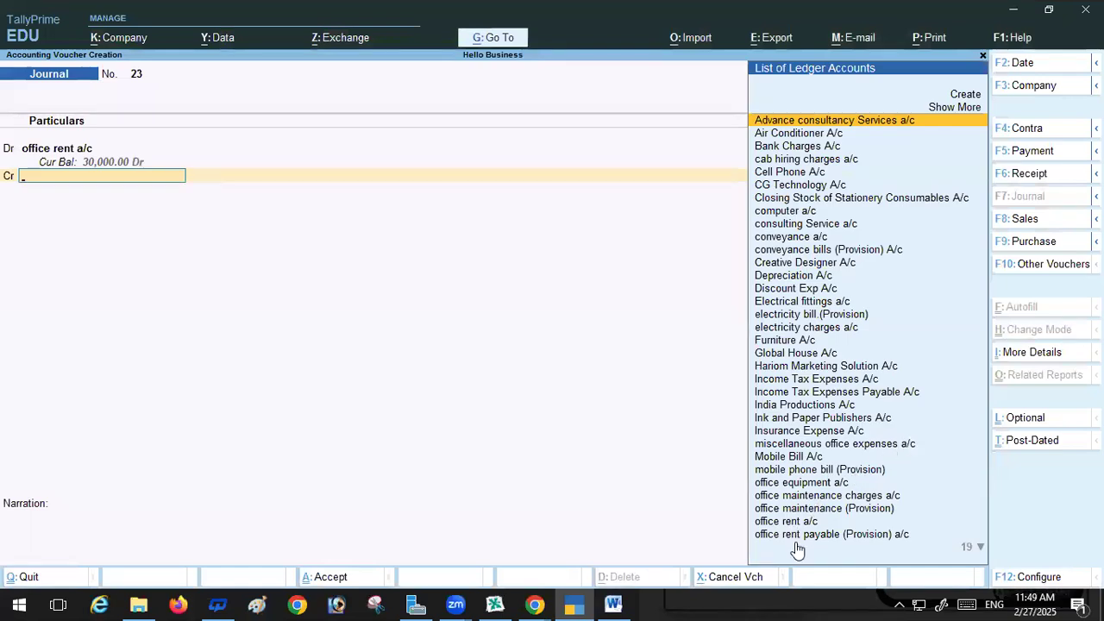
# Step: Credit office rent payable (Provision) a/c with 2,500 and save the journal voucher with a blank narration
pyautogui.click(802, 537)
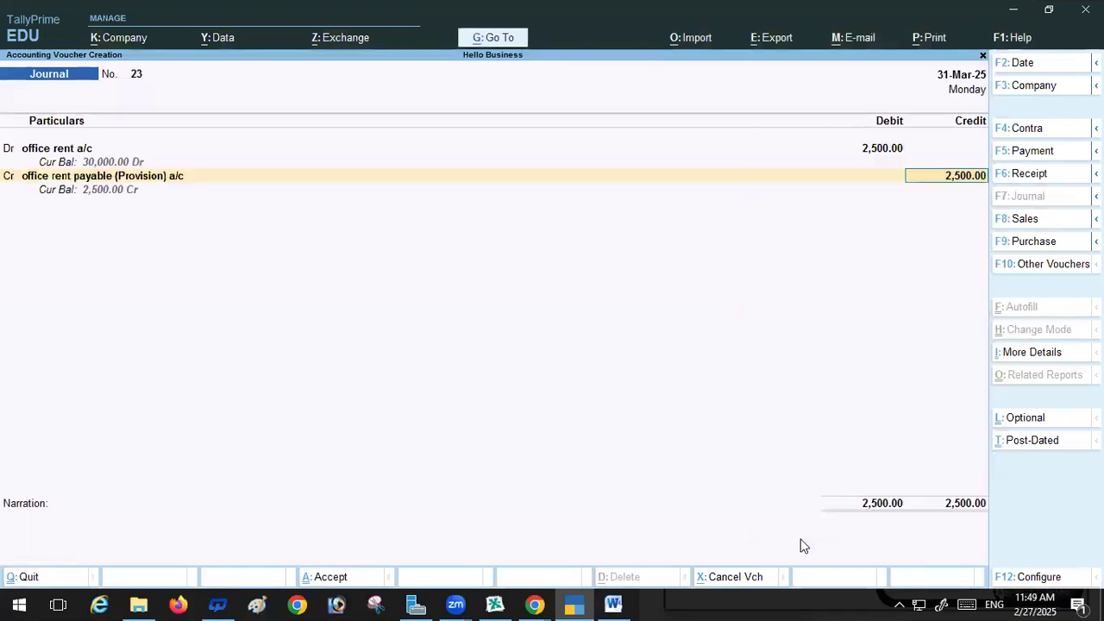
pyautogui.press('Return')
pyautogui.press('Return')
pyautogui.press('Return')
pyautogui.press('Return')
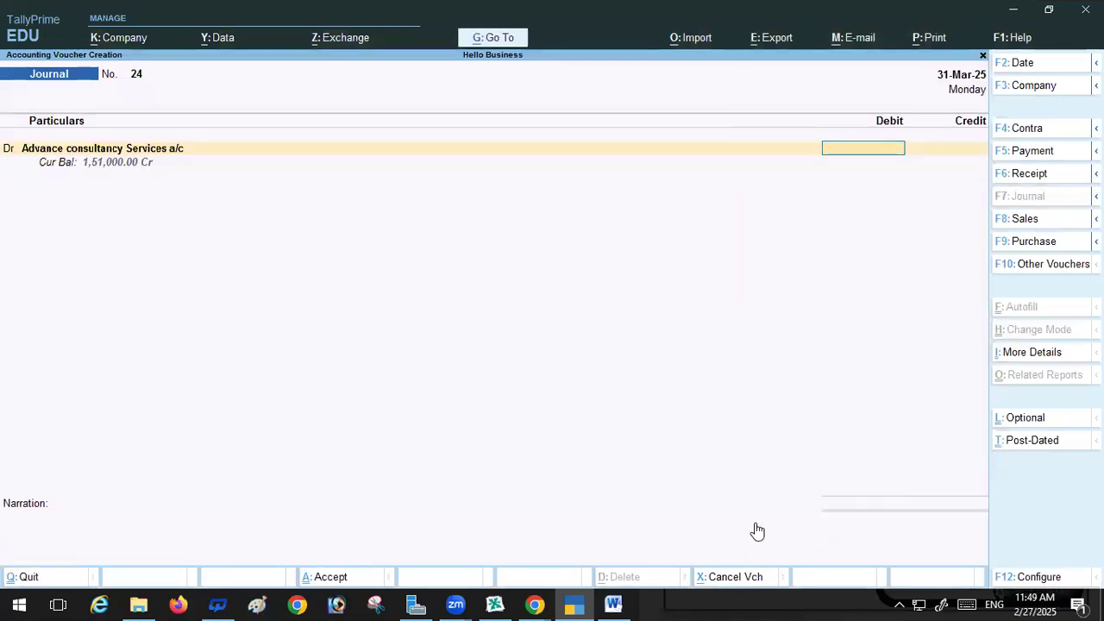
pyautogui.press('BackSpace')
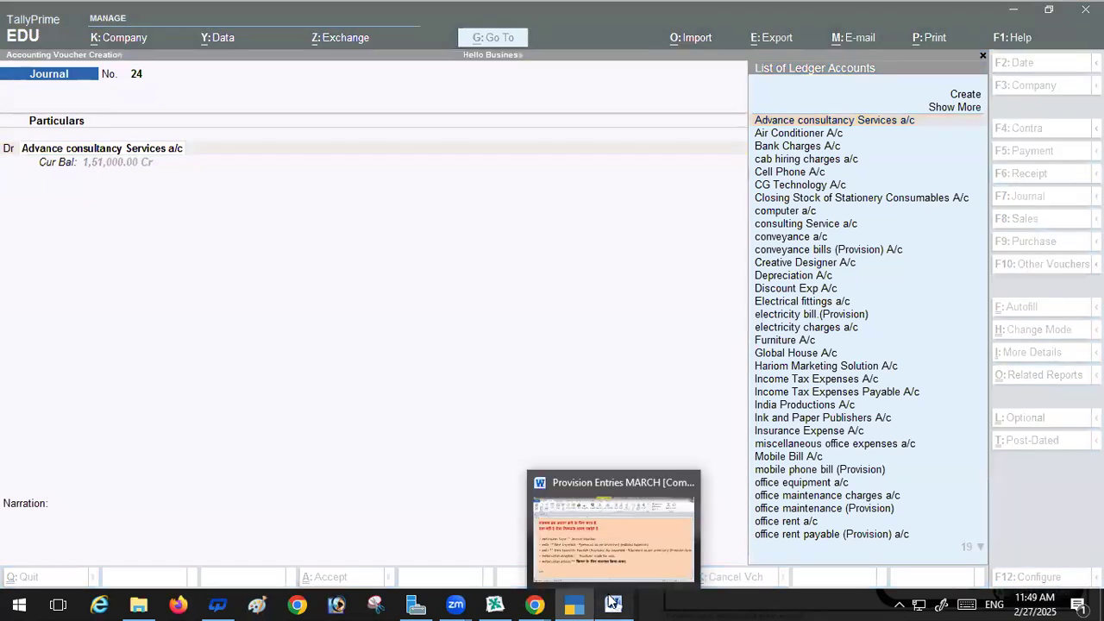
# Step: Examine entry 146 and its worked solution in Word for the salary provision's debit and credit ledgers, and return to TallyPrime
pyautogui.click(612, 604)
pyautogui.scroll(10, 396, 362)
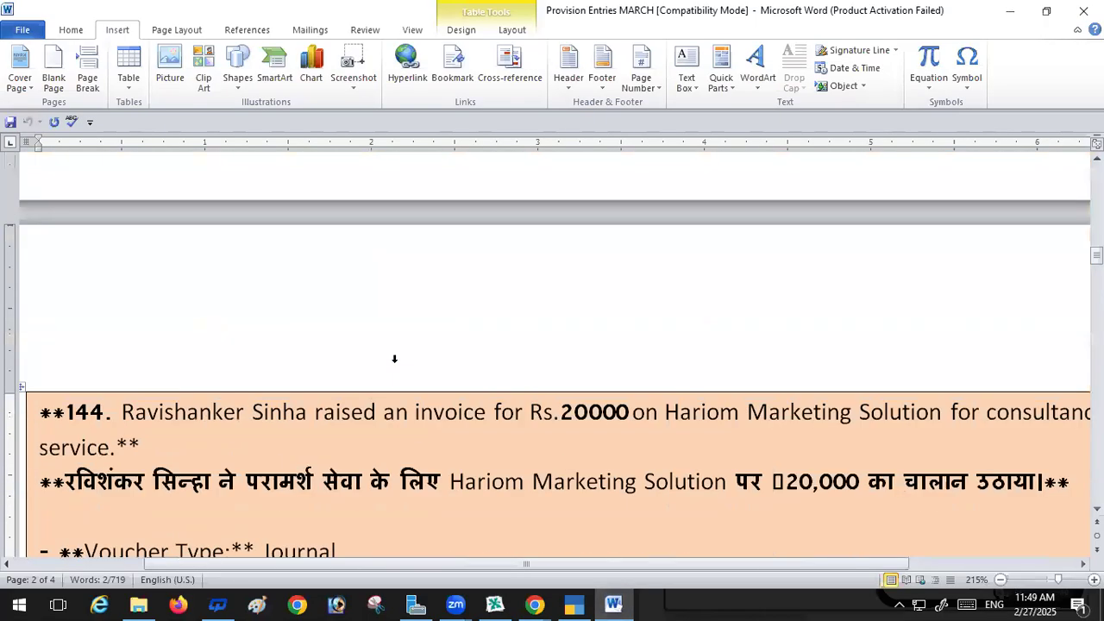
pyautogui.scroll(10, 396, 362)
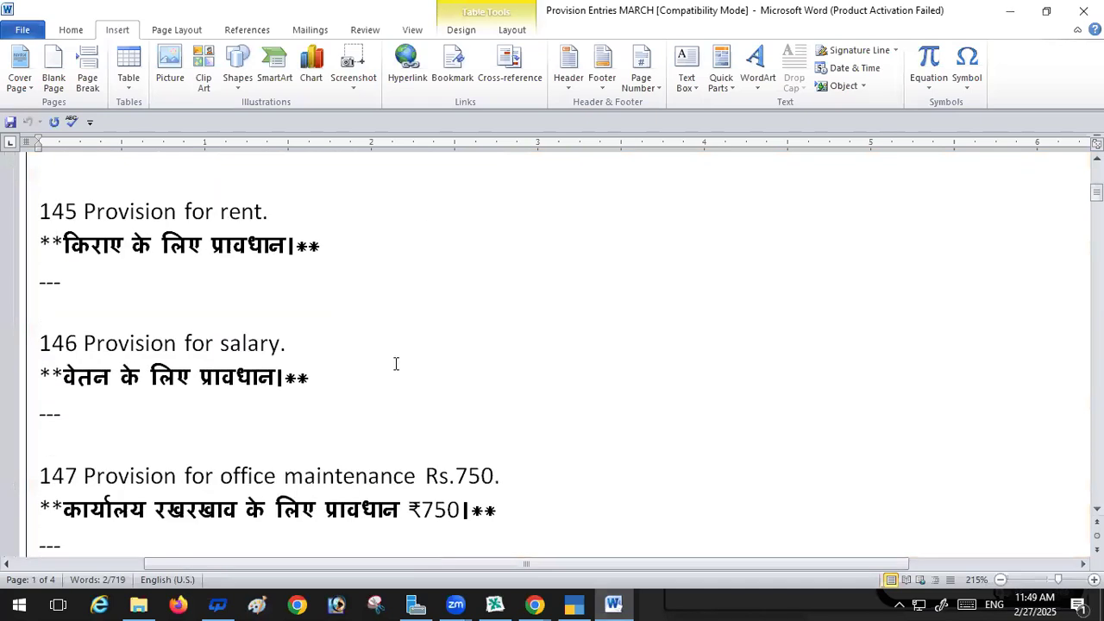
pyautogui.scroll(-5, 396, 362)
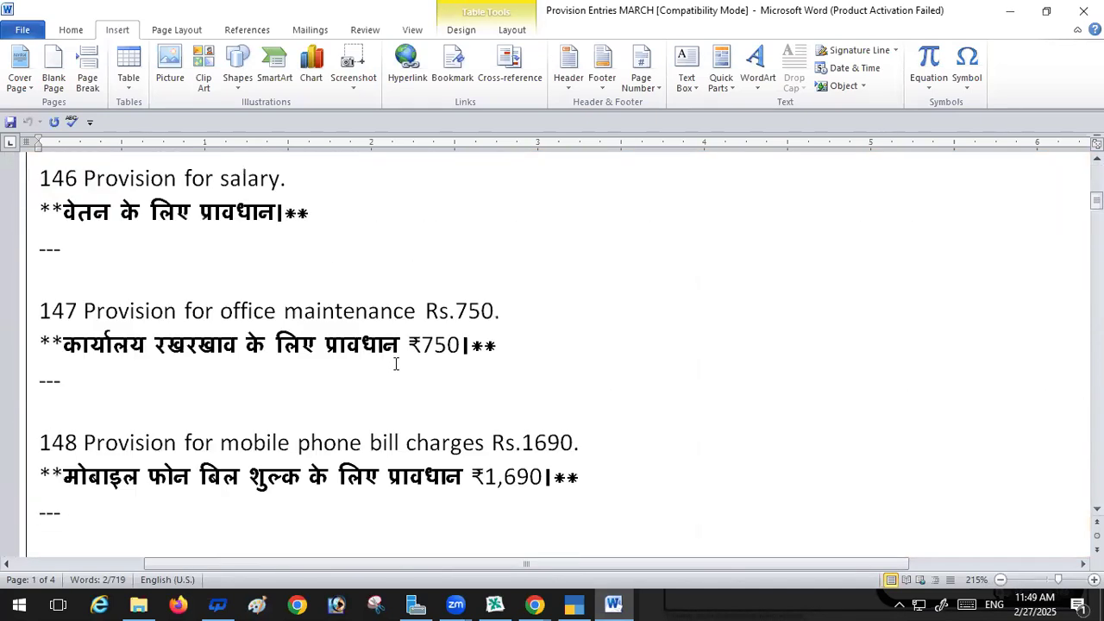
pyautogui.scroll(1, 81, 300)
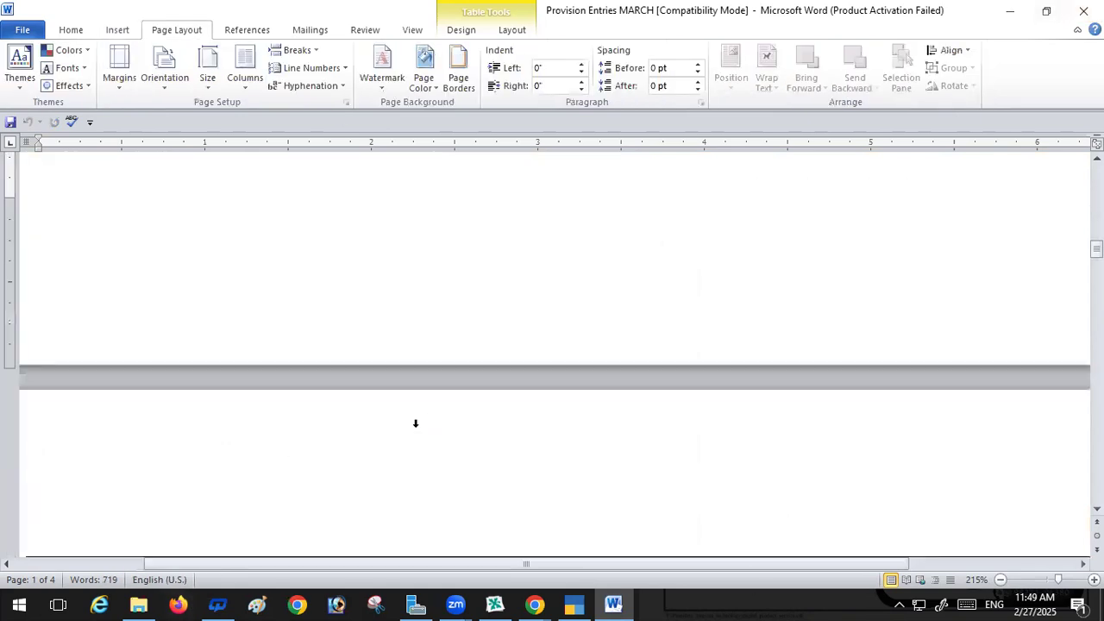
pyautogui.scroll(-8, 295, 410)
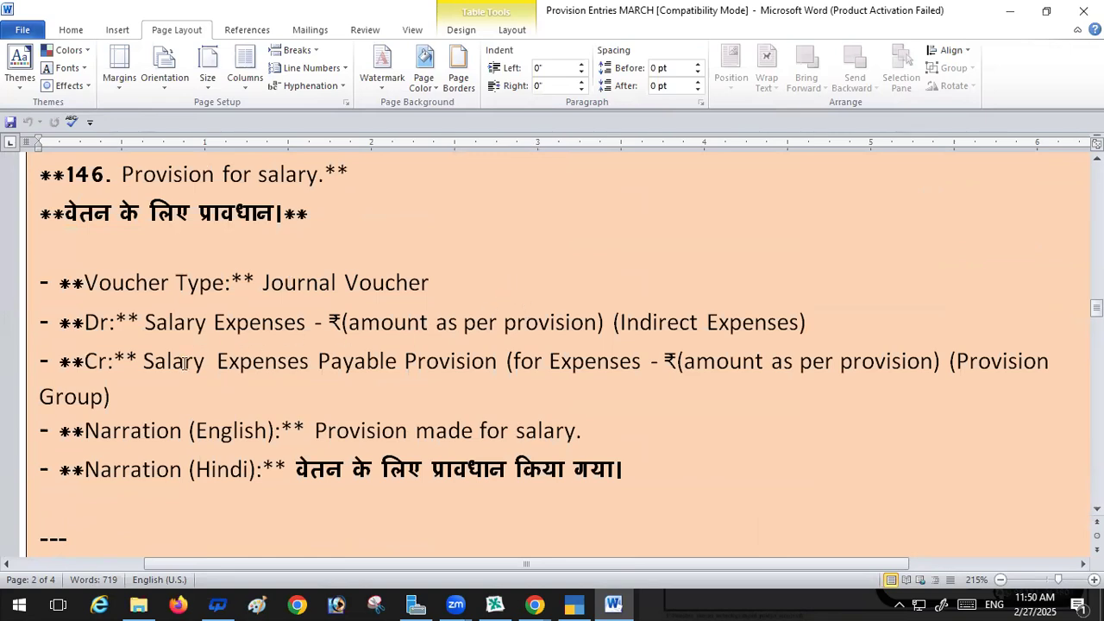
pyautogui.click(573, 603)
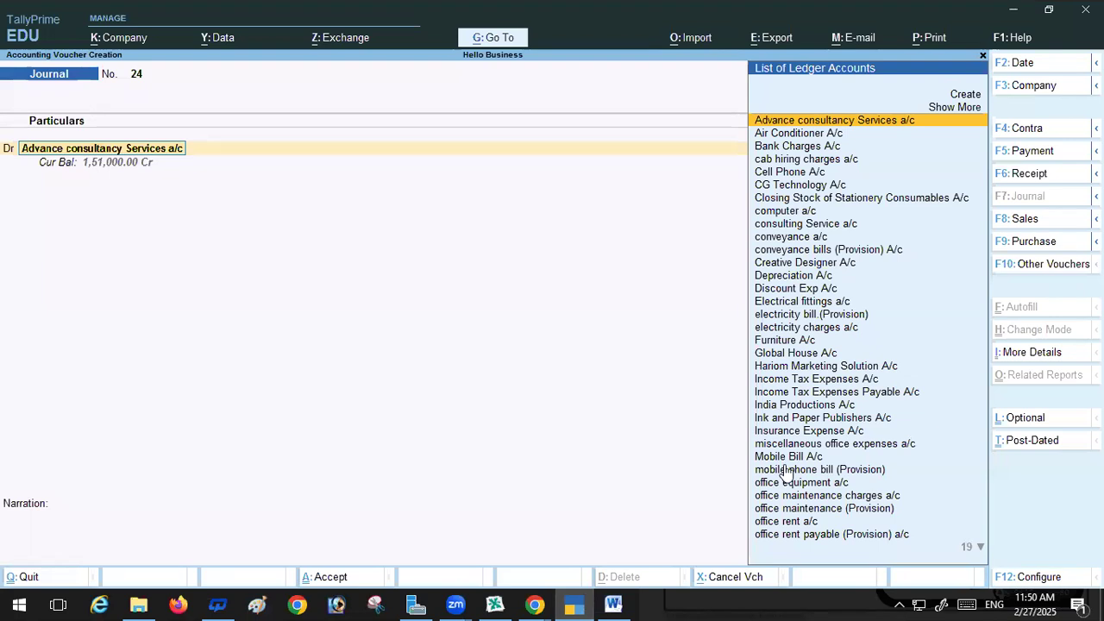
# Step: Debit Salary A/c with 12000 in the new journal voucher and proceed to its cost centre allocation
pyautogui.write('s')
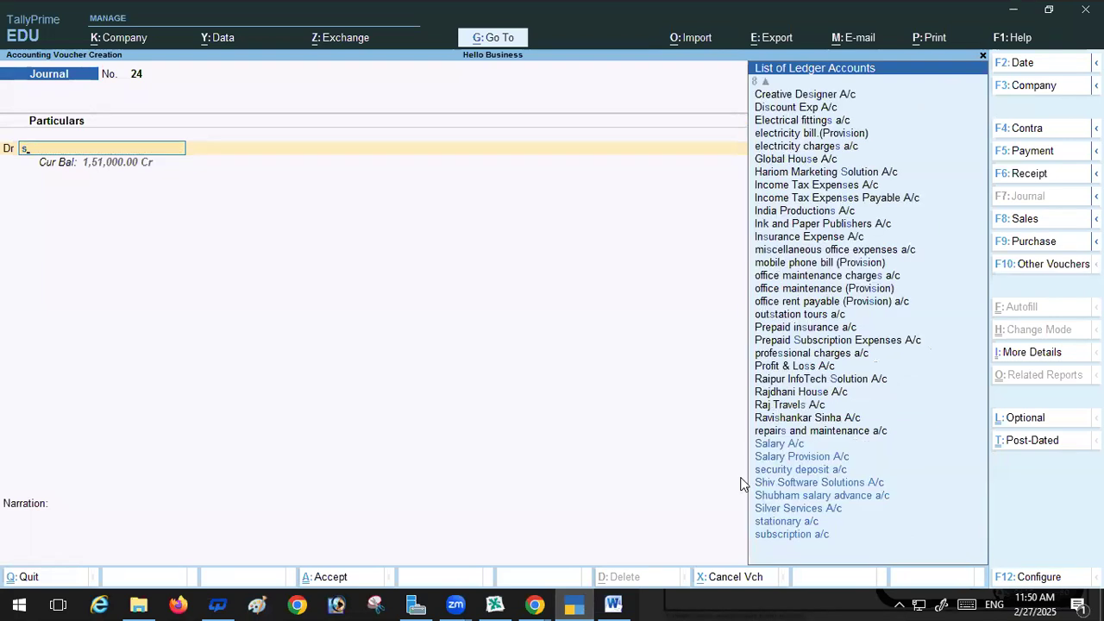
pyautogui.click(781, 444)
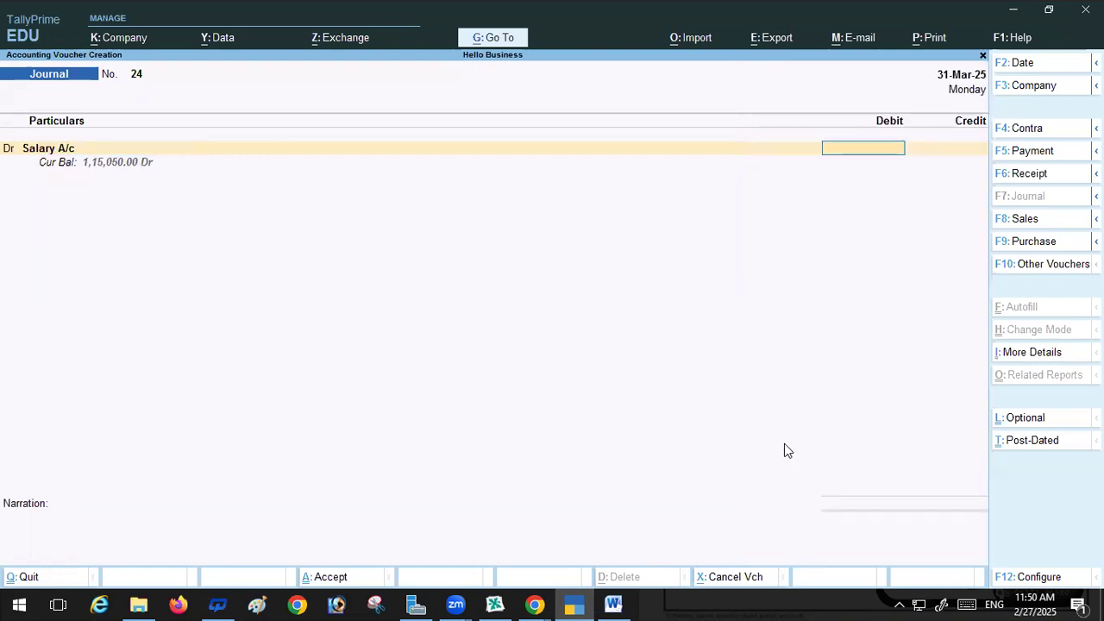
pyautogui.write('12000')
pyautogui.press('Return')
pyautogui.press('Return')
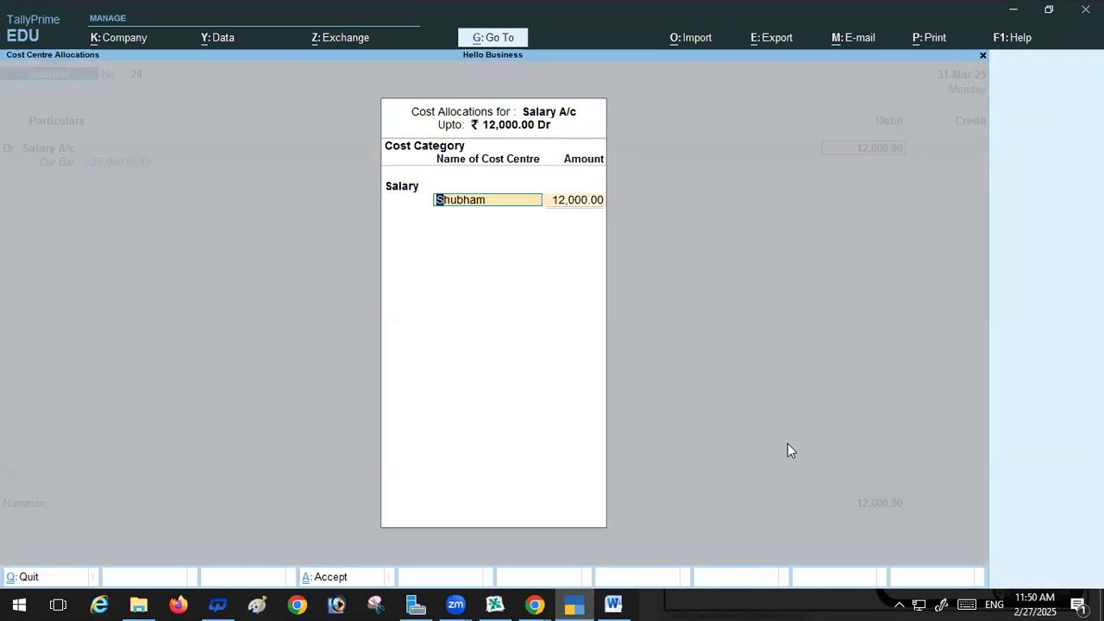
# Step: Allocate the salary debit to the two employees' cost centres, 7,500 to the first and 4,500 to the second
pyautogui.press('Return')
pyautogui.write('7500')
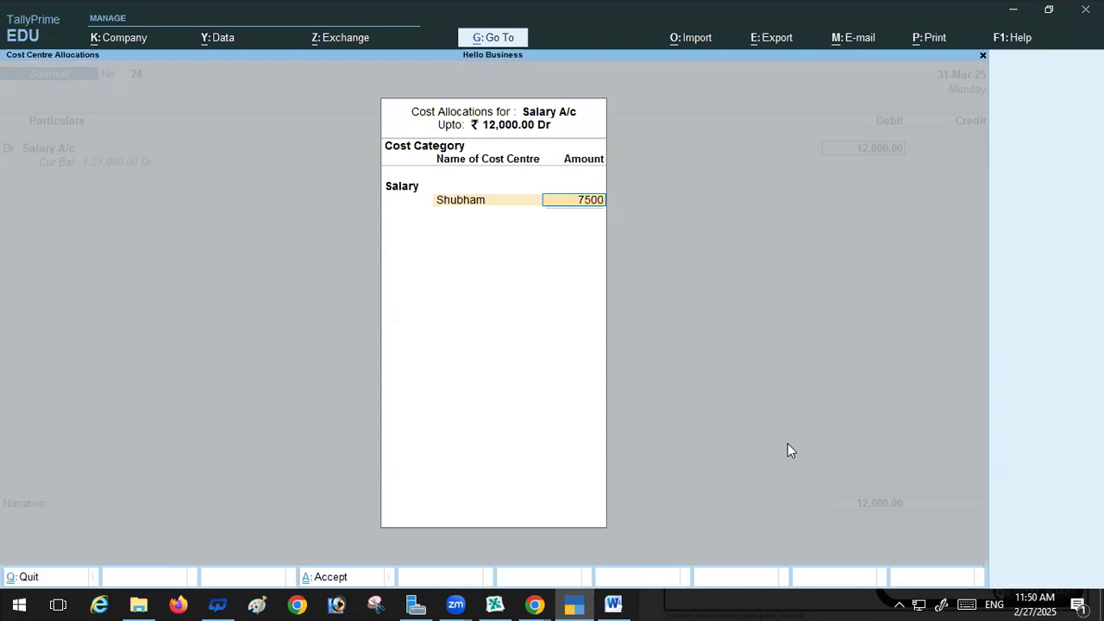
pyautogui.press('Return')
pyautogui.press('Return')
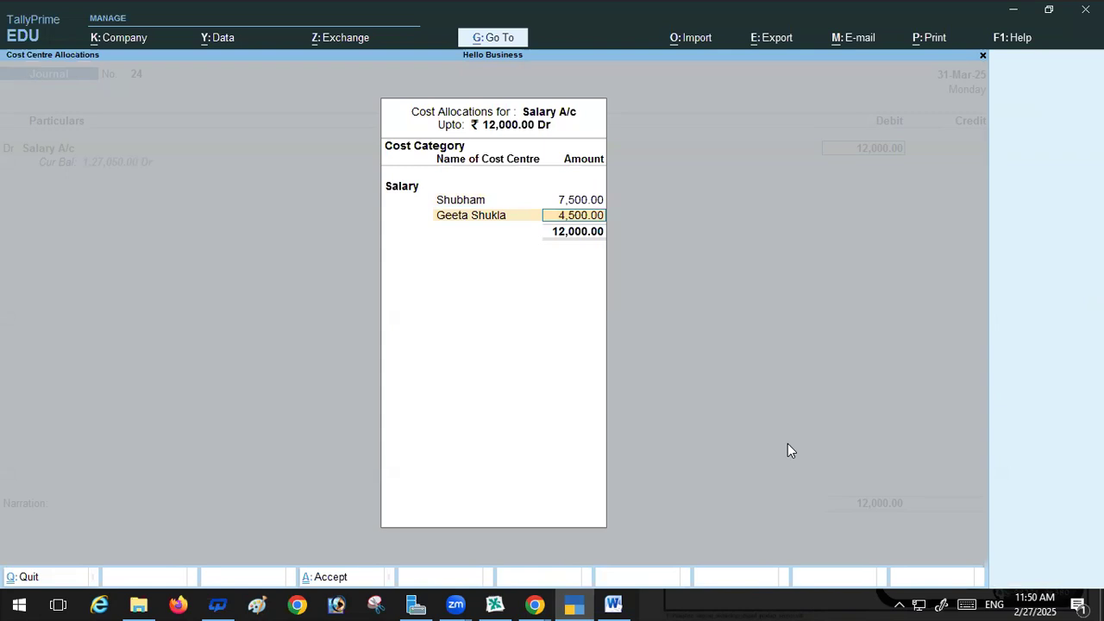
pyautogui.press('Return')
pyautogui.press('Return')
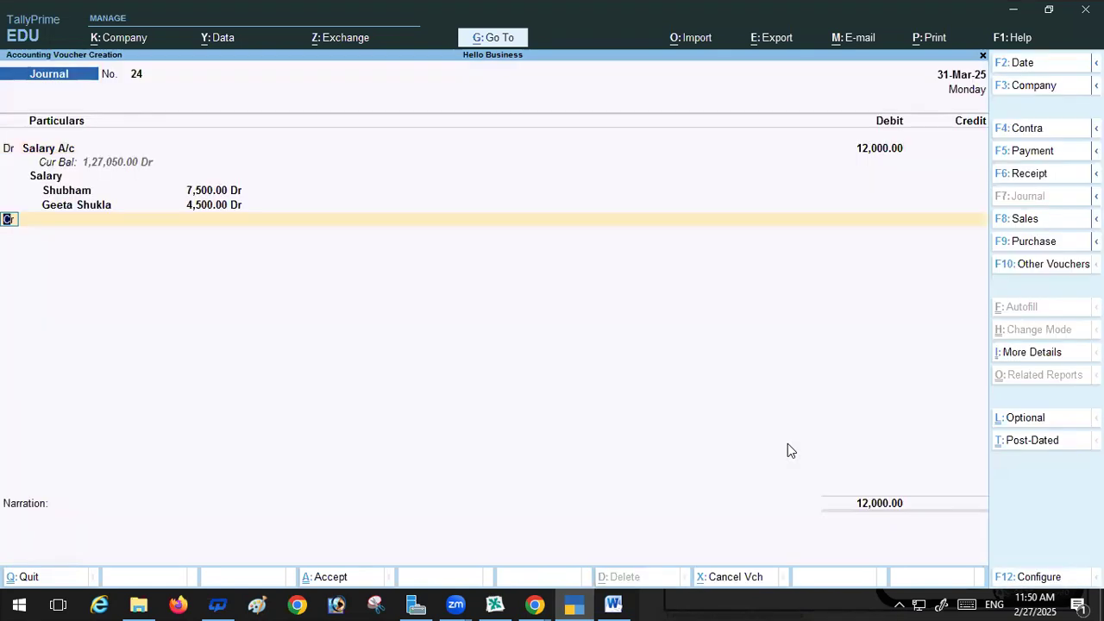
# Step: Credit Salary Provision A/c with 12,000 in the journal voucher
pyautogui.press('Return')
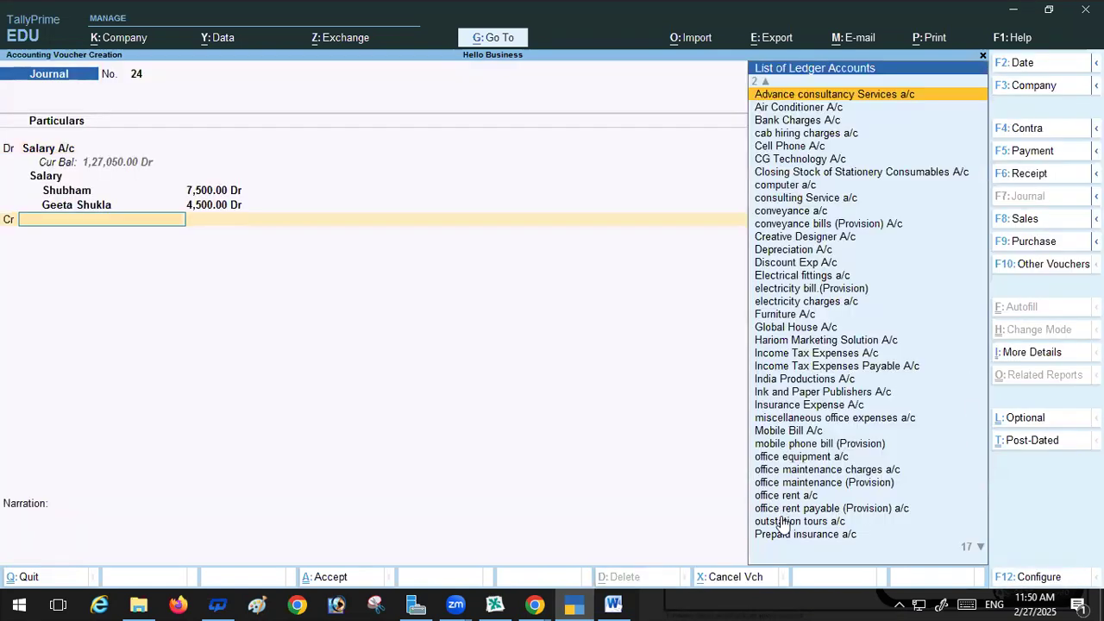
pyautogui.write('S')
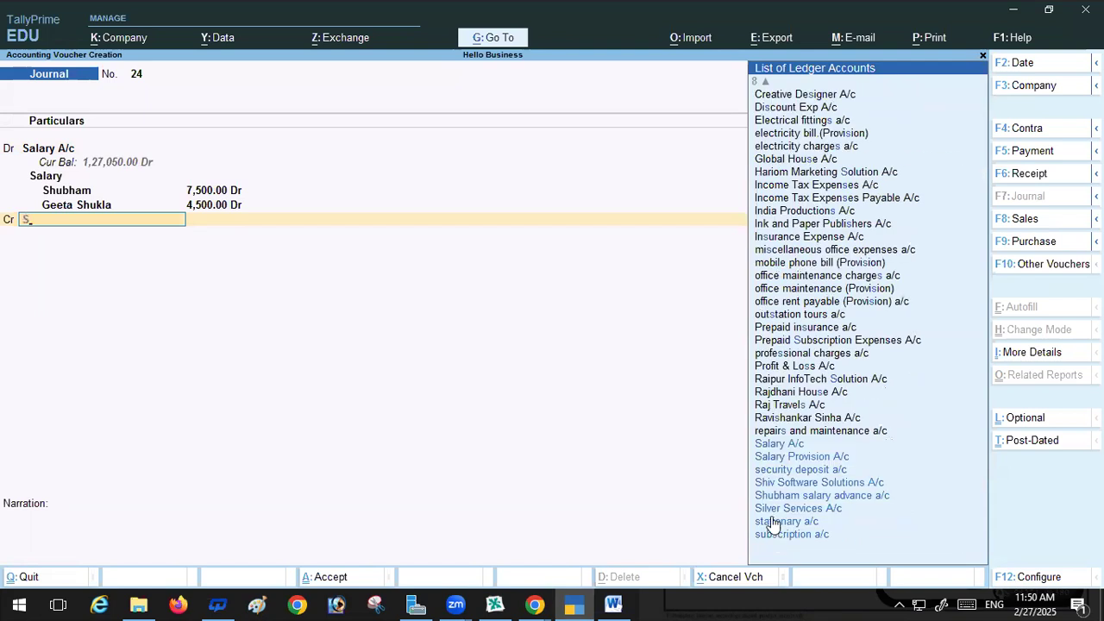
pyautogui.click(802, 458)
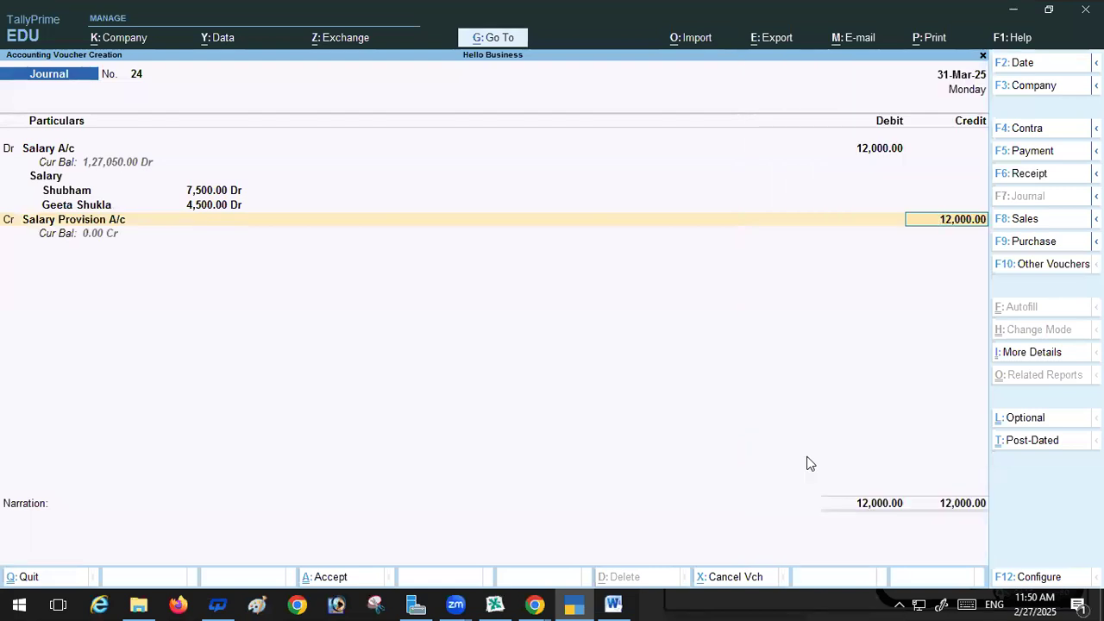
# Step: Inspect the Salary Provision A/c ledger master for the group it belongs to, and return to the voucher without changing it
pyautogui.press('BackSpace')
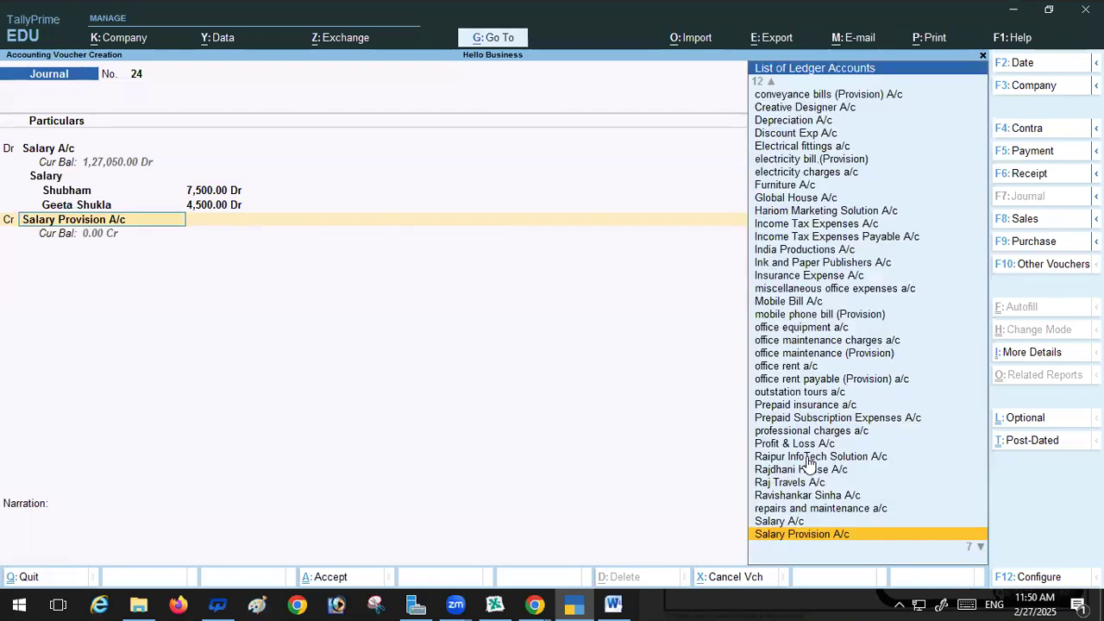
pyautogui.hotkey('ctrl', 'Return')
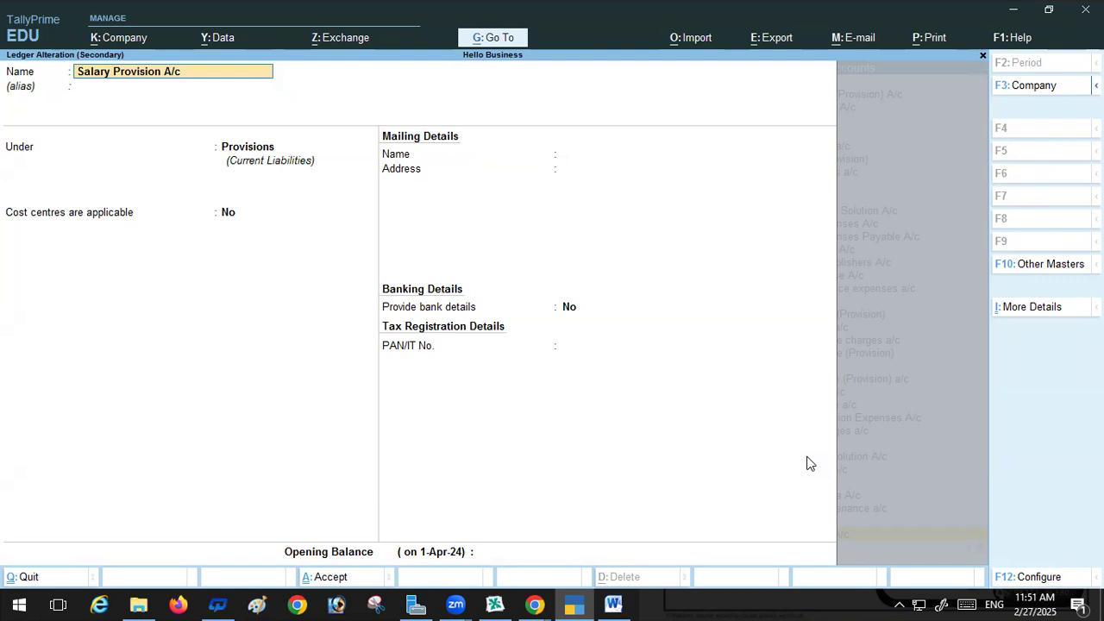
pyautogui.press('Return')
pyautogui.press('Return')
pyautogui.press('Return')
pyautogui.press('Return')
pyautogui.press('Return')
pyautogui.press('Return')
pyautogui.press('Return')
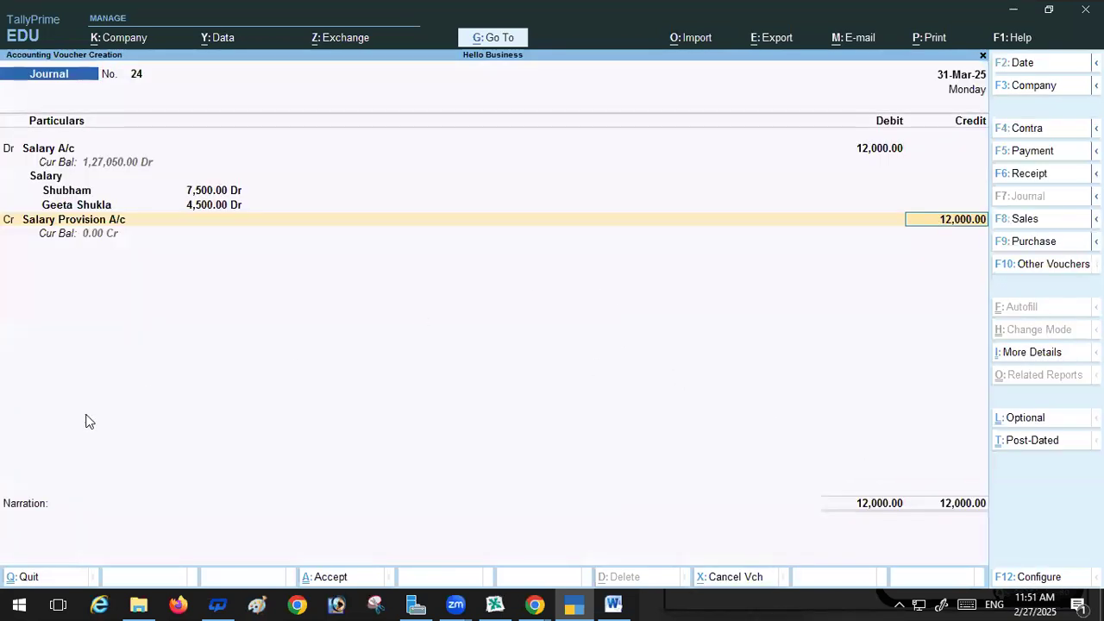
# Step: Save the salary provision journal voucher with a blank narration
pyautogui.press('Return')
pyautogui.press('Return')
pyautogui.press('Return')
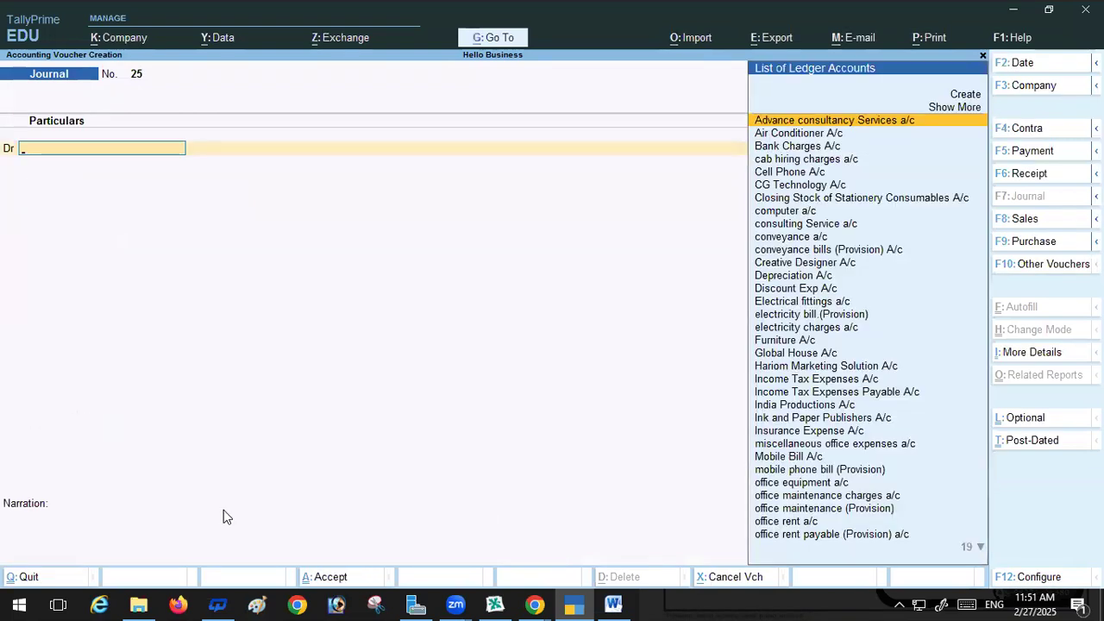
# Step: Look up entry 147 in the Word exercise for the office maintenance provision and its amount, and return to TallyPrime
pyautogui.moveTo(614, 602)
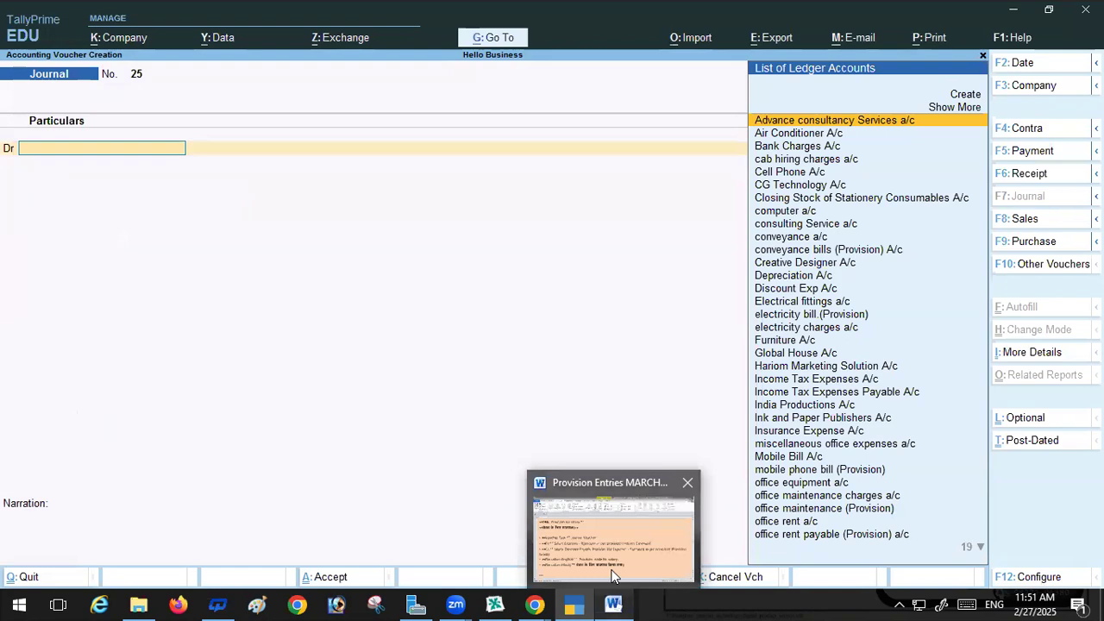
pyautogui.click(613, 576)
pyautogui.scroll(15, 363, 315)
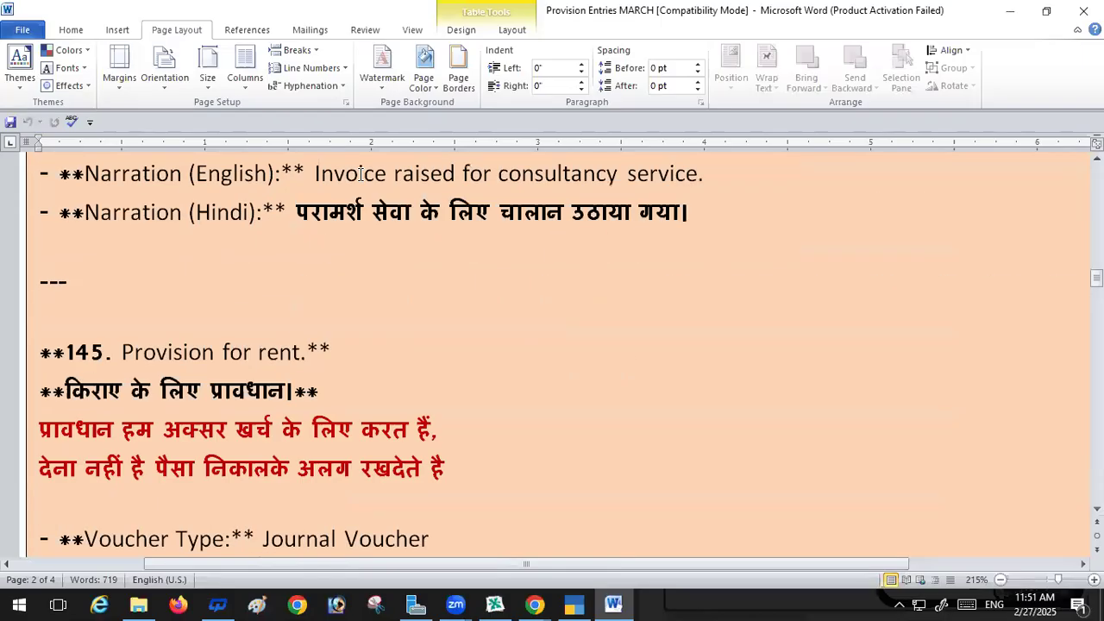
pyautogui.scroll(8, 361, 174)
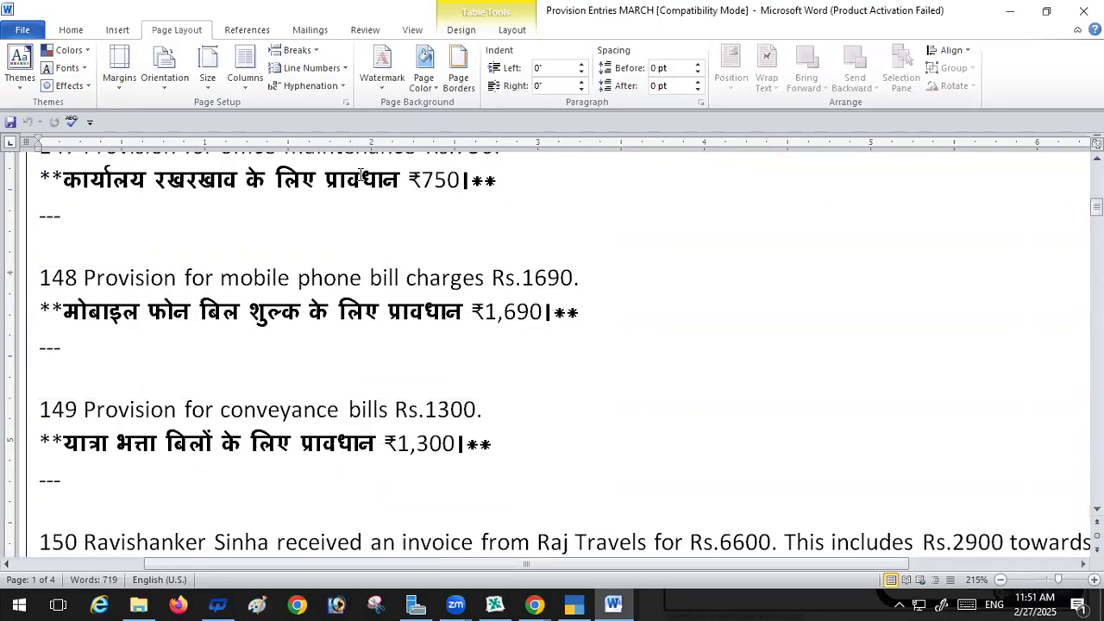
pyautogui.scroll(3, 308, 440)
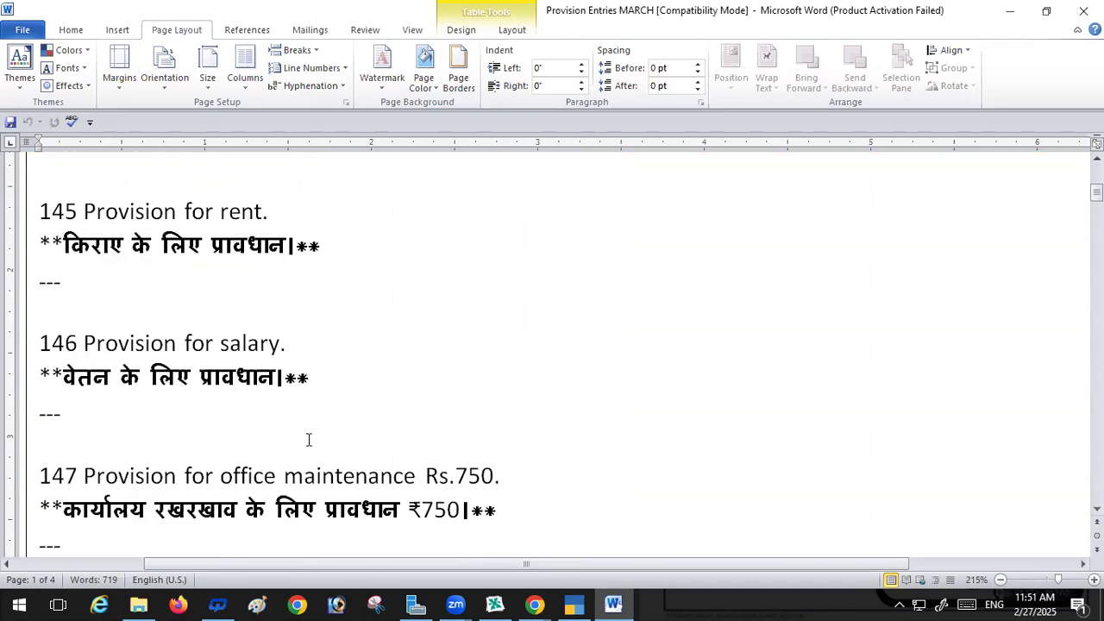
pyautogui.scroll(-1, 307, 440)
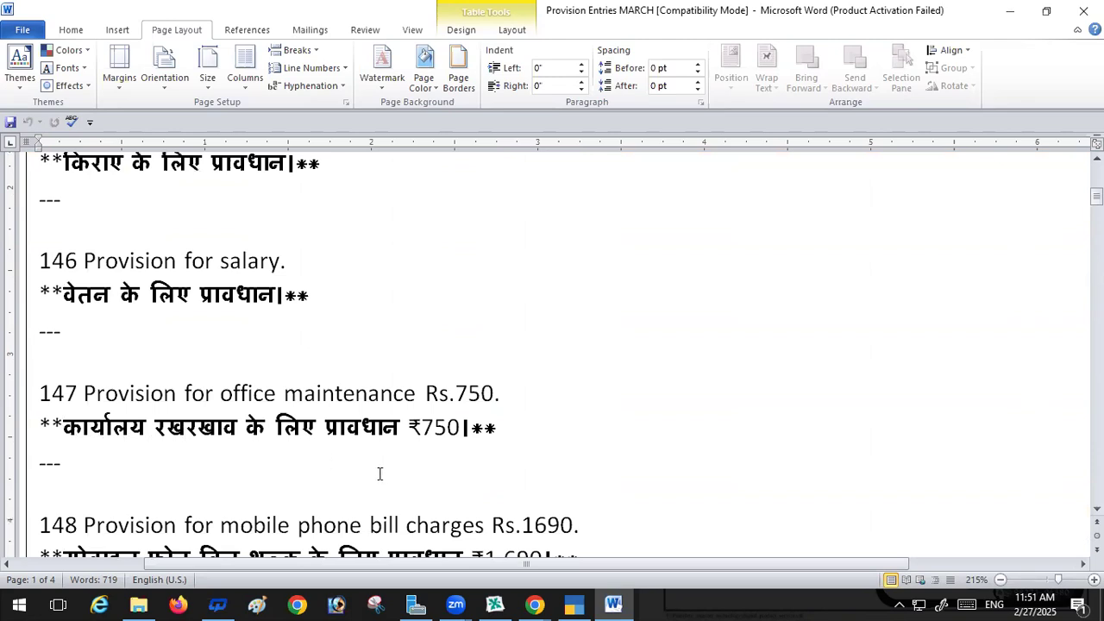
pyautogui.click(574, 604)
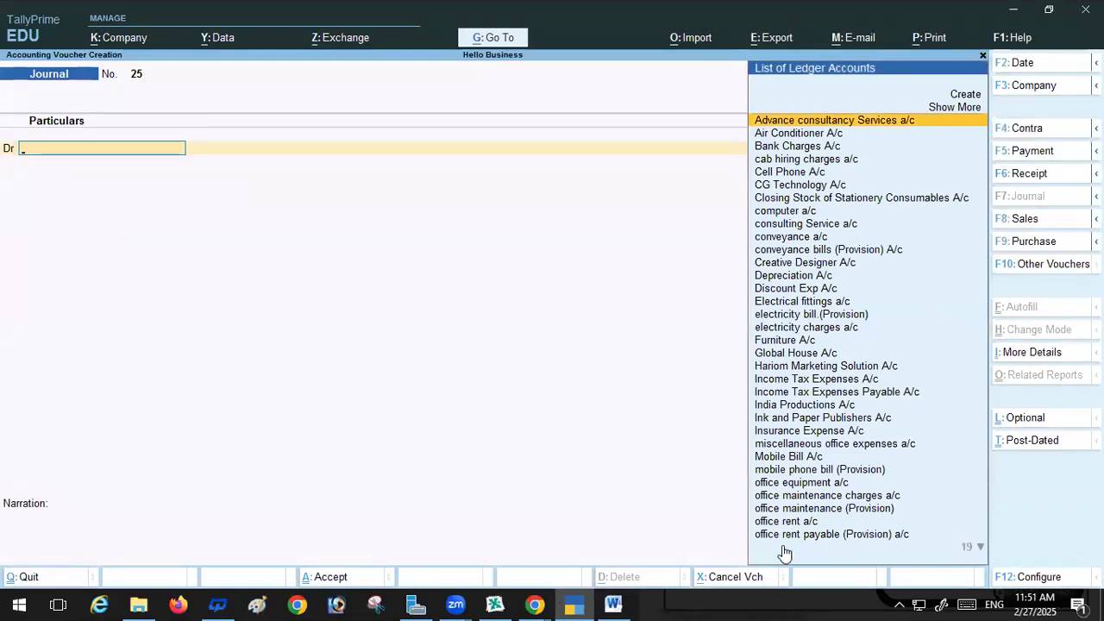
# Step: Debit office maintenance charges a/c with 750 and credit office maintenance (Provision) with the same amount
pyautogui.click(817, 499)
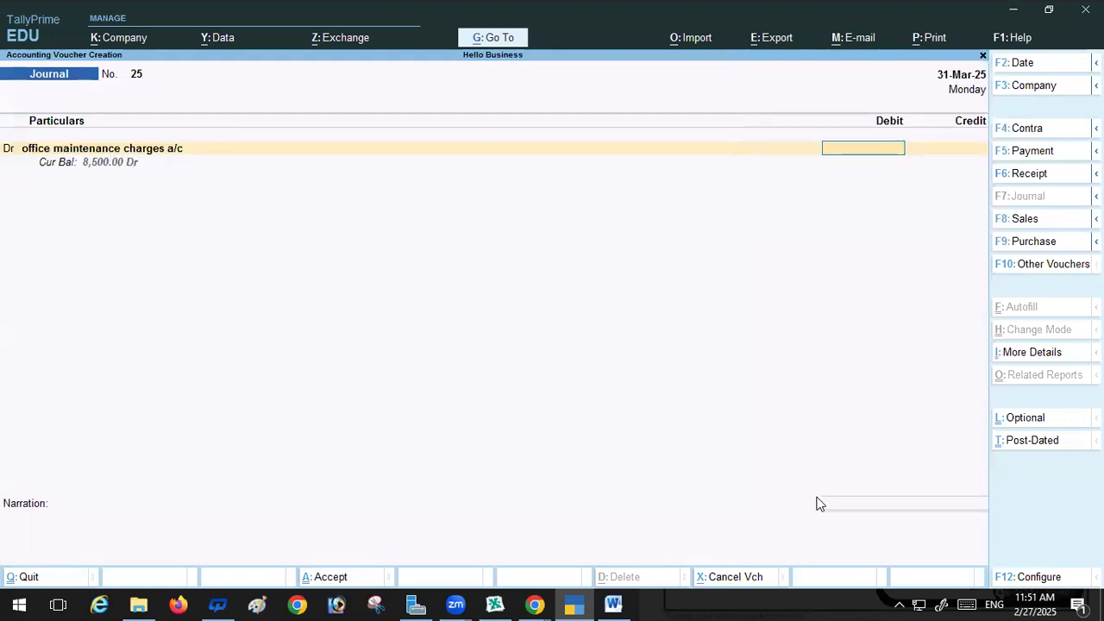
pyautogui.write('750')
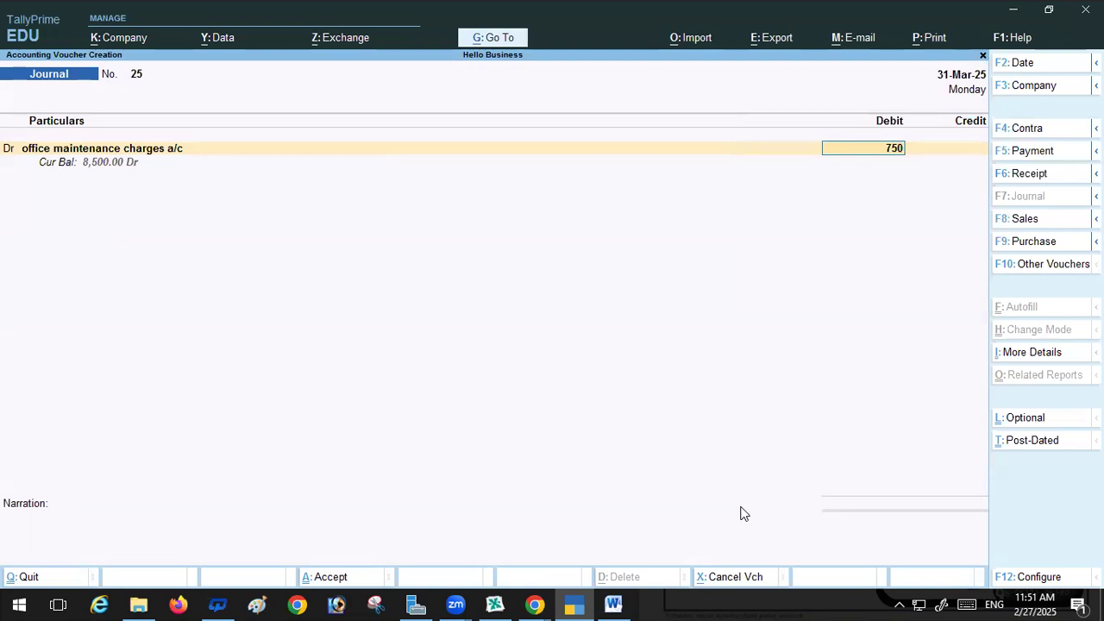
pyautogui.press('Return')
pyautogui.press('Return')
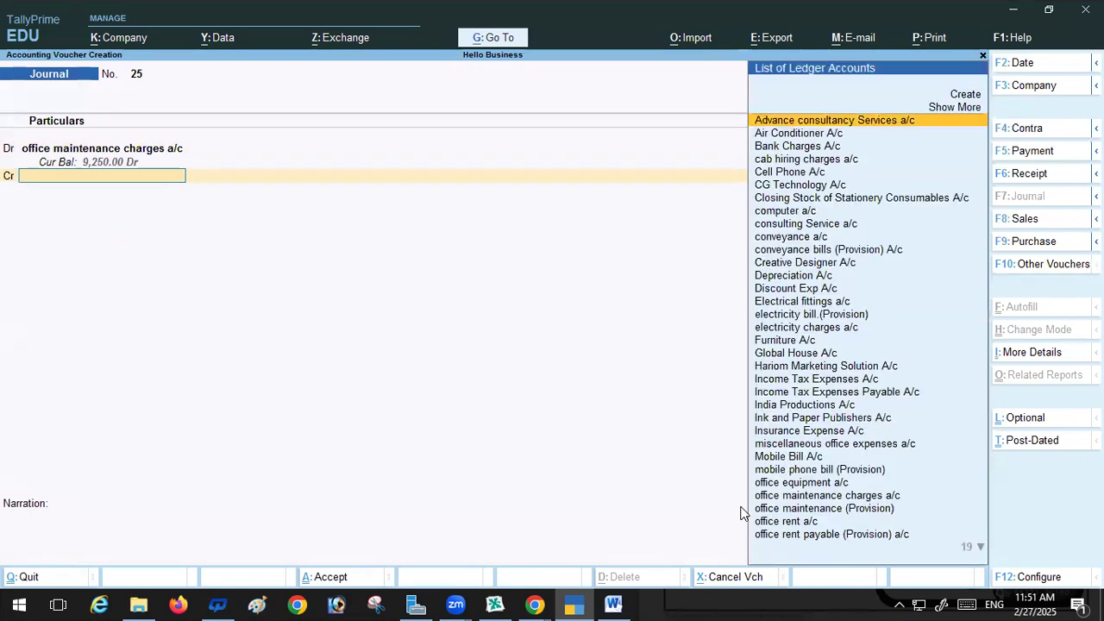
pyautogui.click(829, 511)
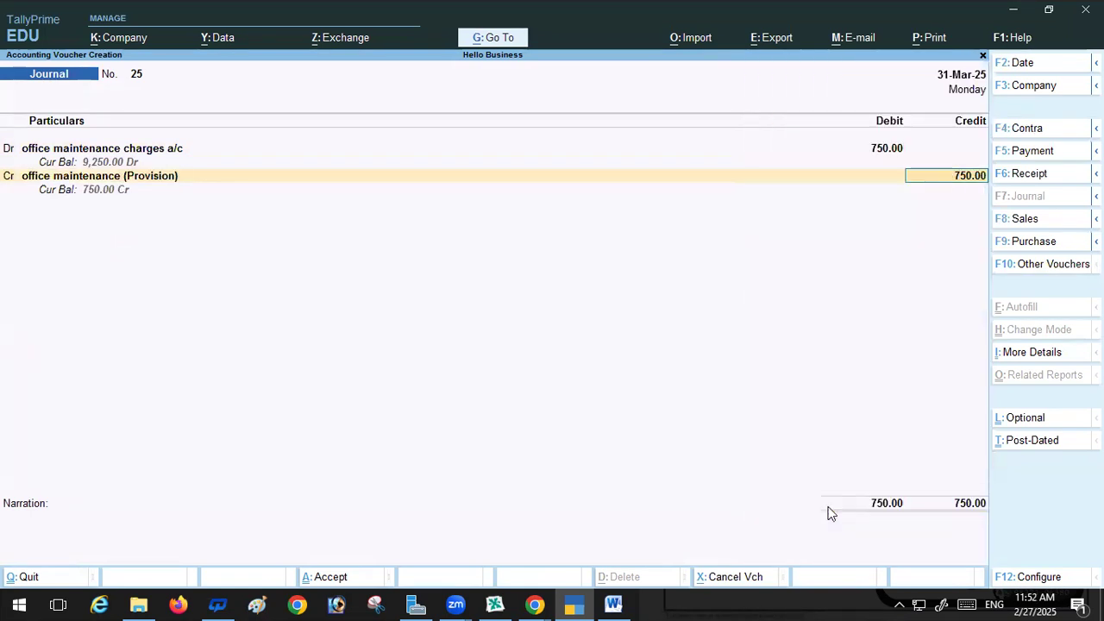
# Step: Inspect the office maintenance (Provision) ledger master for its group, and return to the voucher without changing it
pyautogui.press('BackSpace')
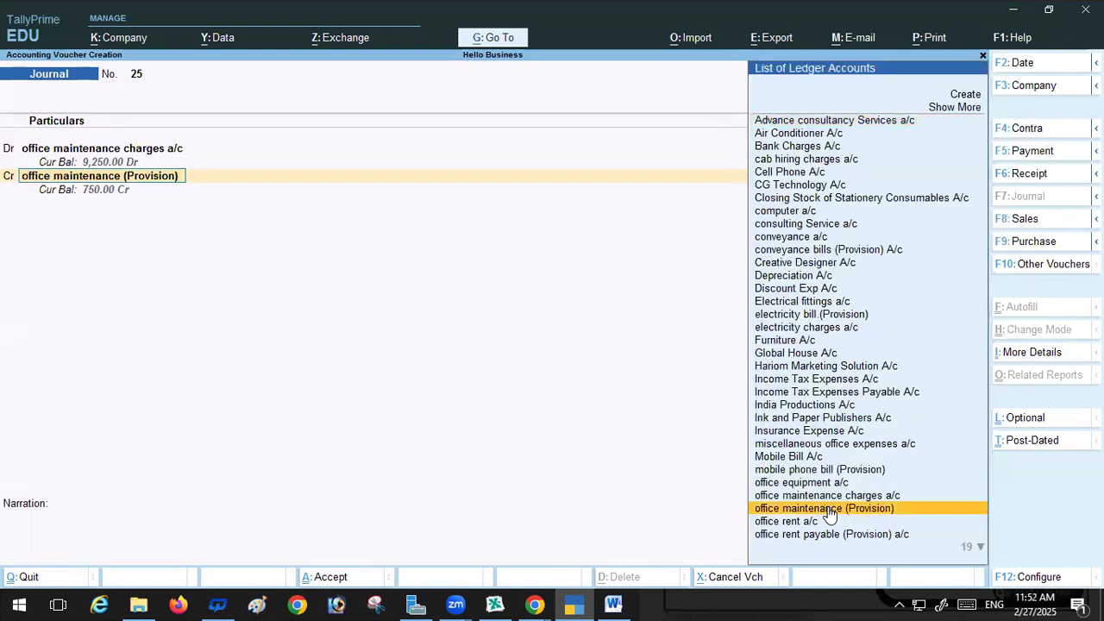
pyautogui.hotkey('ctrl', 'Return')
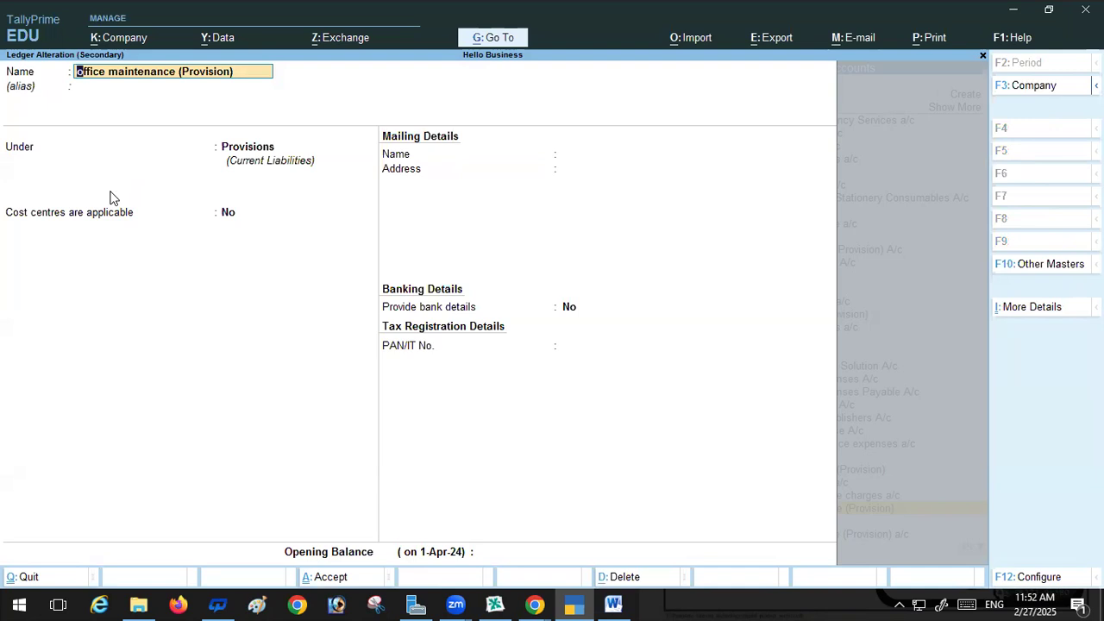
pyautogui.press('Return')
pyautogui.press('Return')
pyautogui.press('Return')
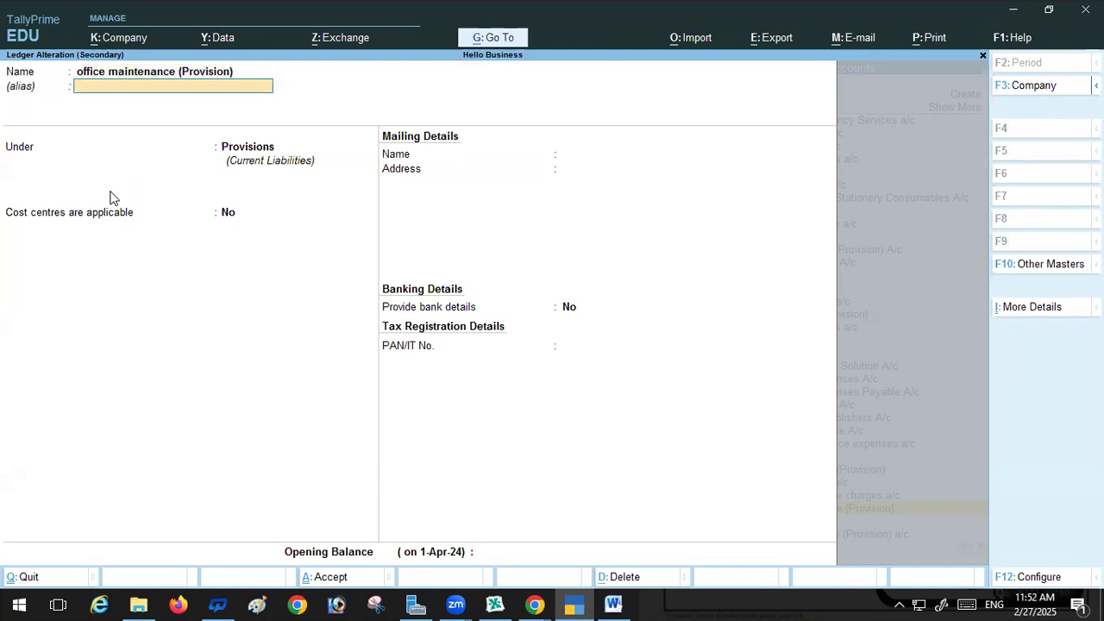
pyautogui.press('Return')
pyautogui.press('Return')
pyautogui.press('Return')
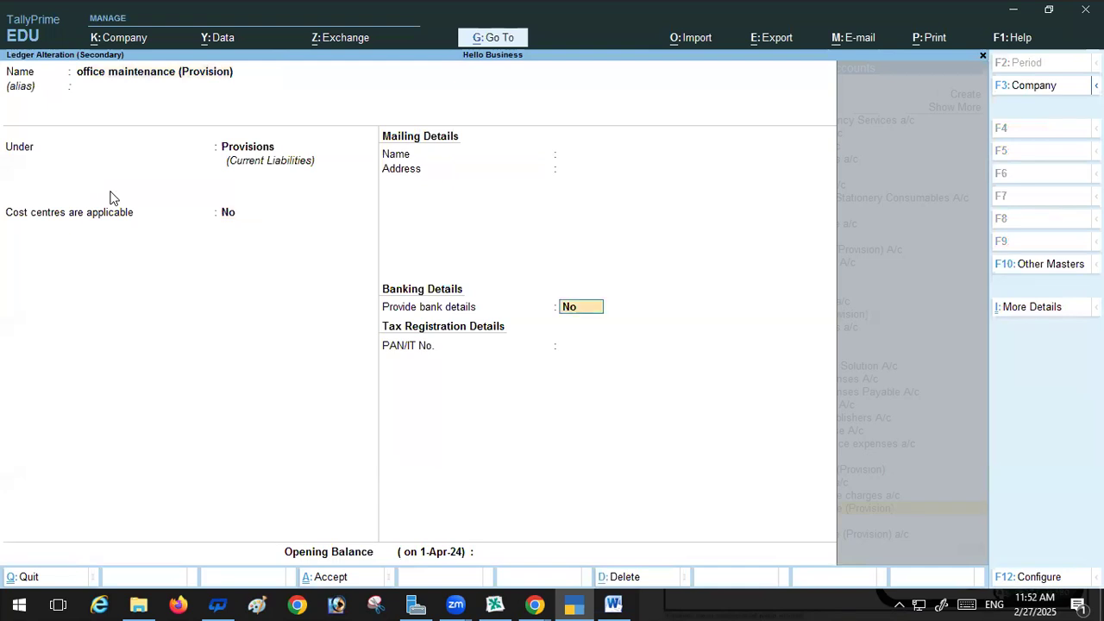
pyautogui.press('Return')
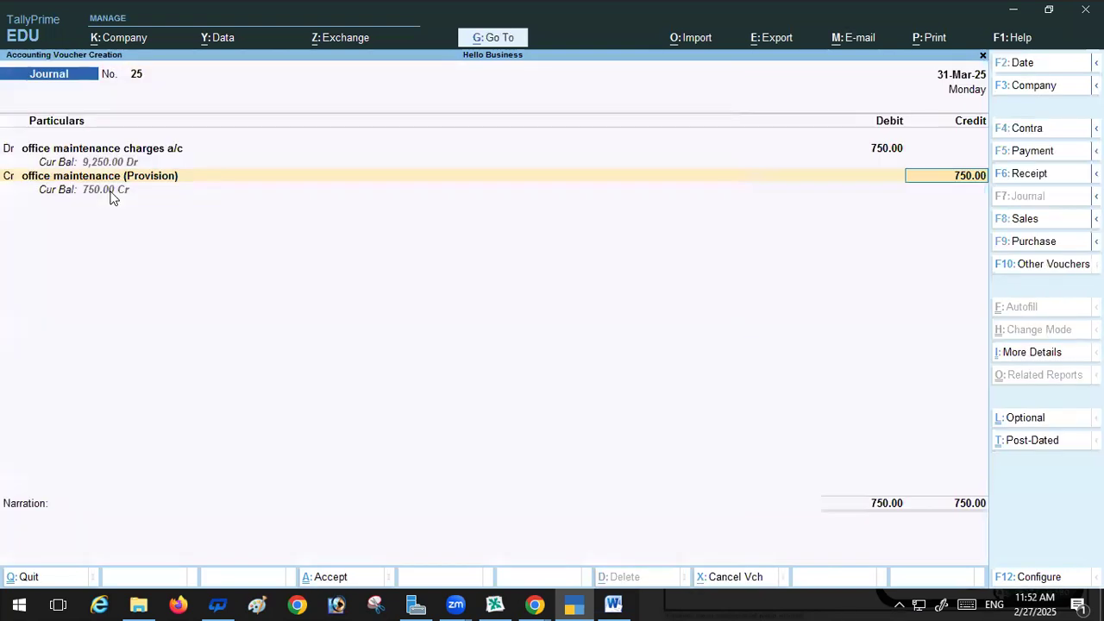
# Step: Save the office maintenance provision journal voucher with a blank narration
pyautogui.press('Return')
pyautogui.press('Return')
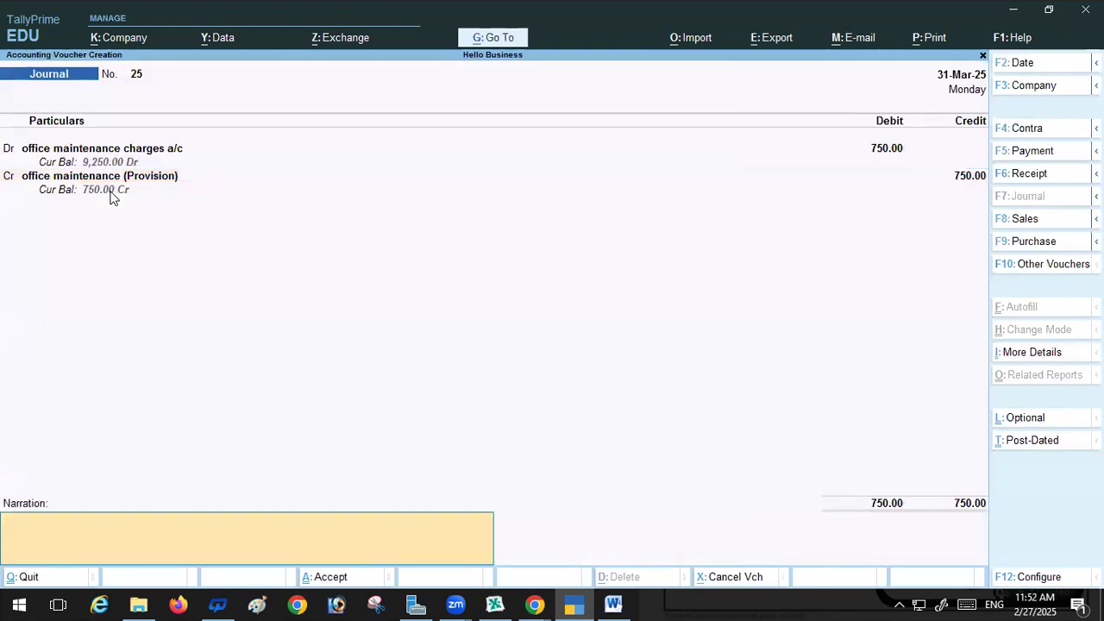
pyautogui.press('Return')
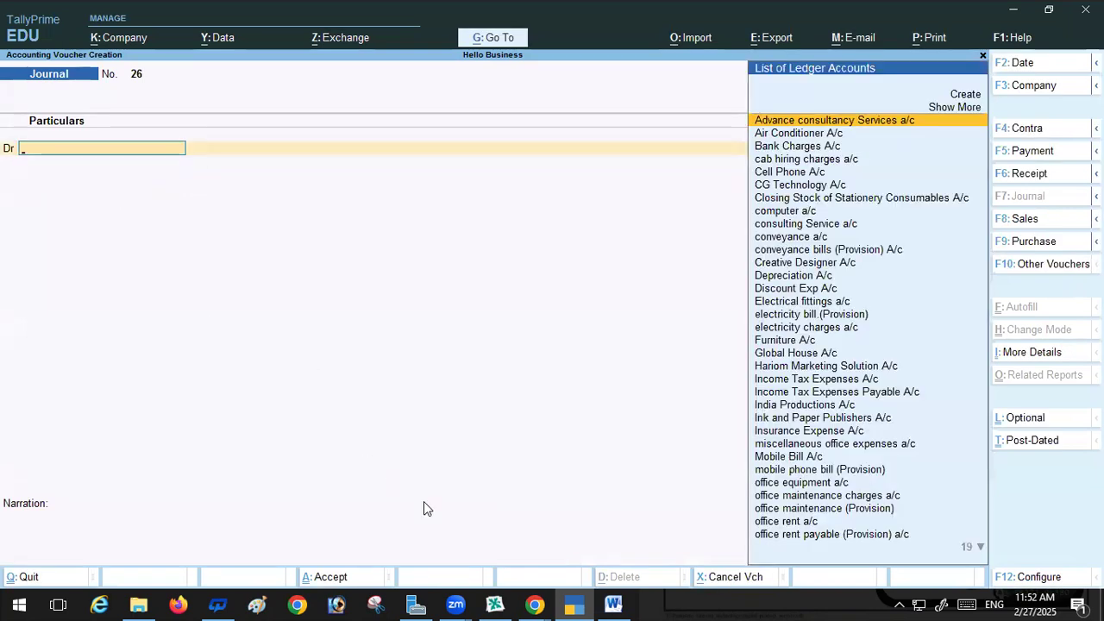
# Step: Look up entry 148 in the Word exercise for the mobile phone bill provision and its amount, and return to TallyPrime
pyautogui.hotkey('alt', 'Tab')
pyautogui.scroll(-3, 249, 382)
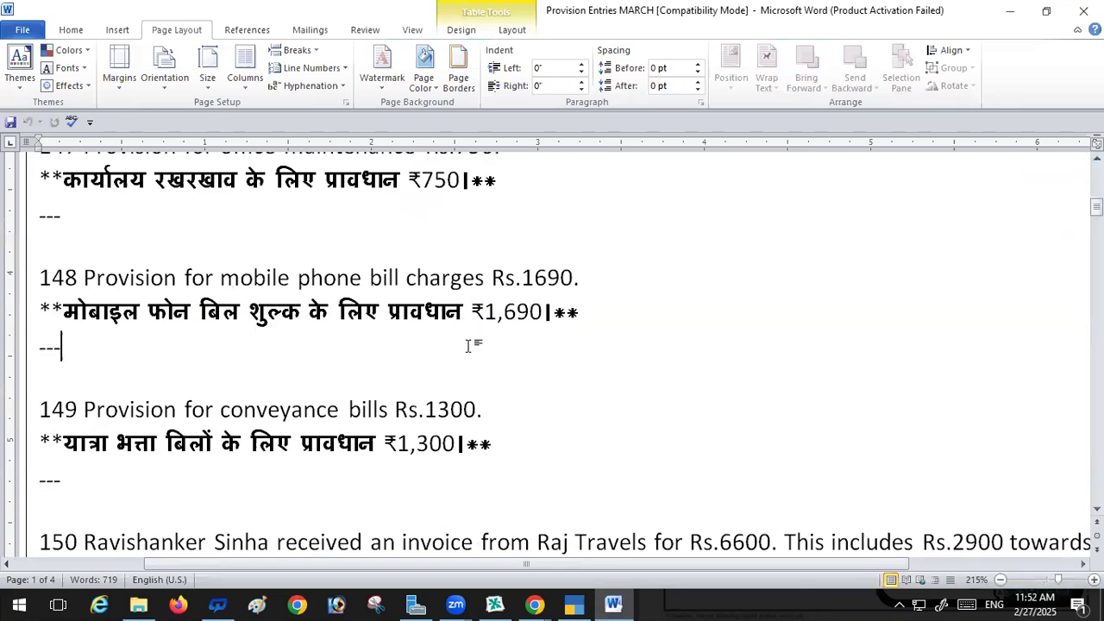
pyautogui.hotkey('alt', 'Tab')
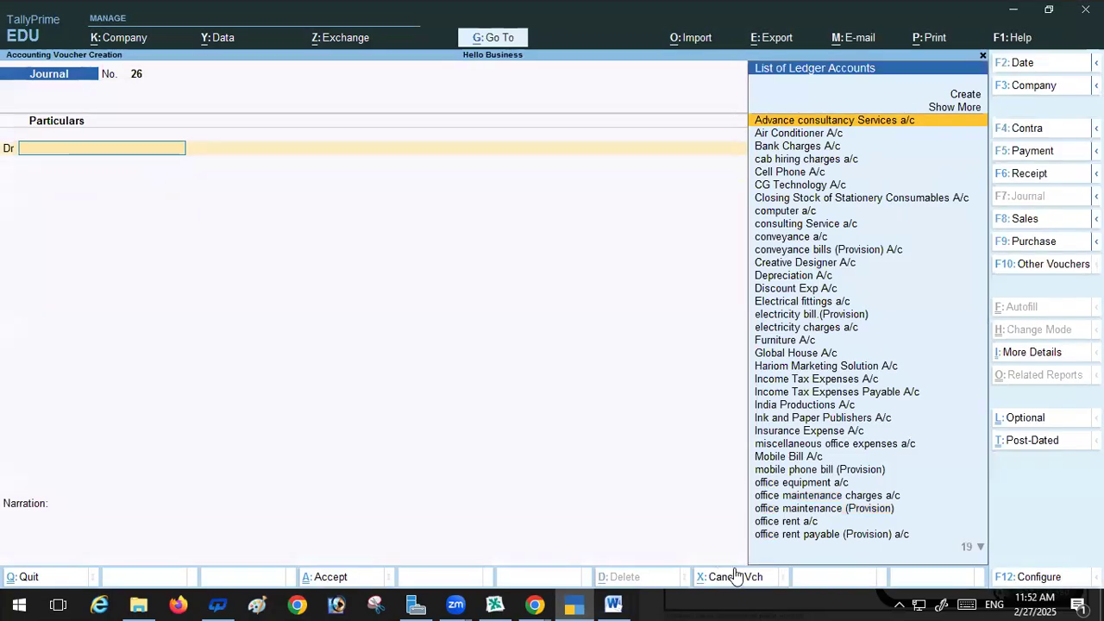
# Step: Debit Mobile Bill A/c with 1690, rechecking the amount in Word, and credit mobile phone bill (Provision) with the same amount
pyautogui.write('M')
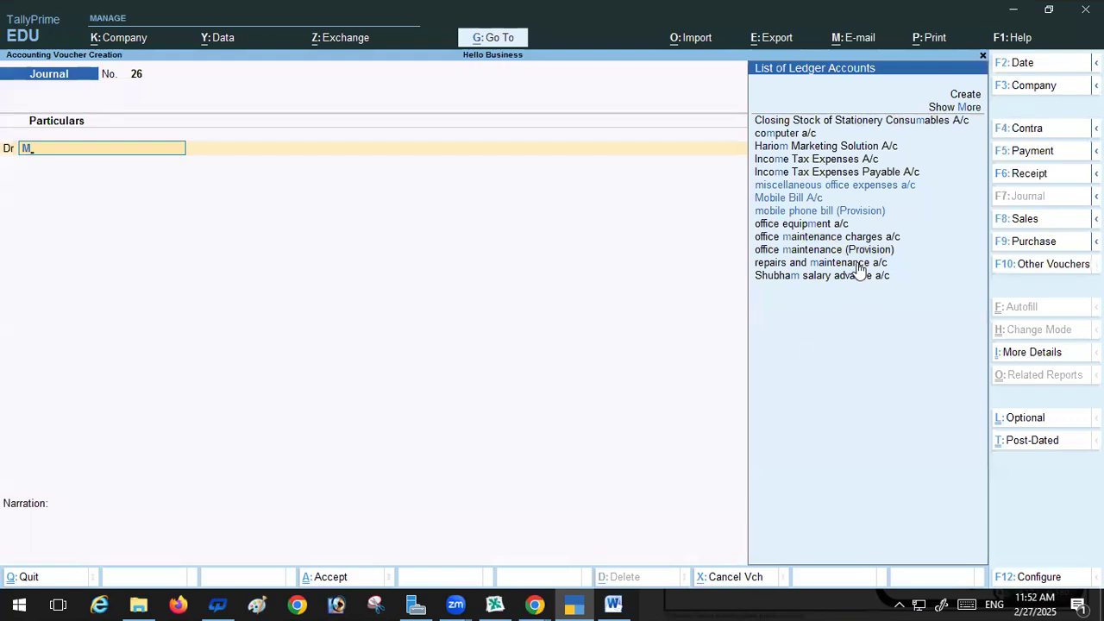
pyautogui.click(779, 203)
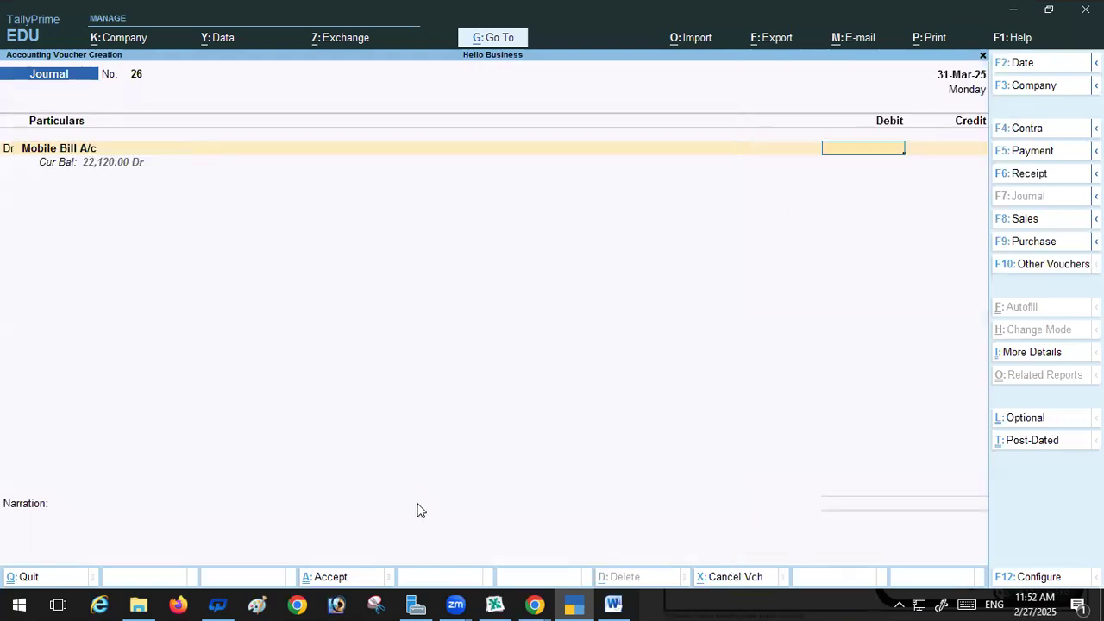
pyautogui.hotkey('alt', 'Tab')
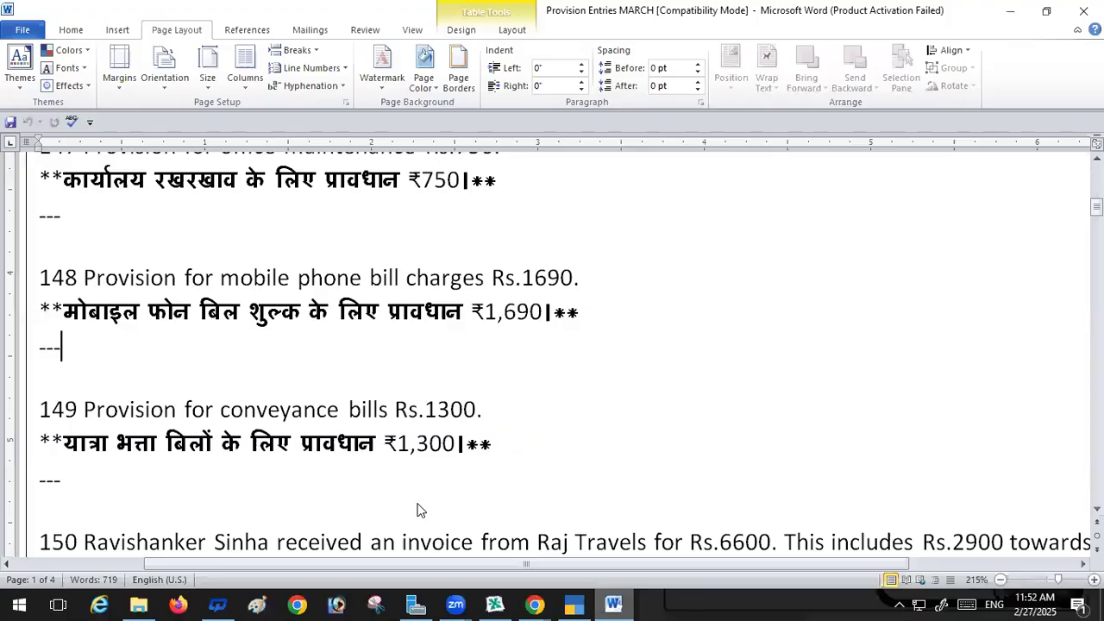
pyautogui.click(571, 601)
pyautogui.write('1690')
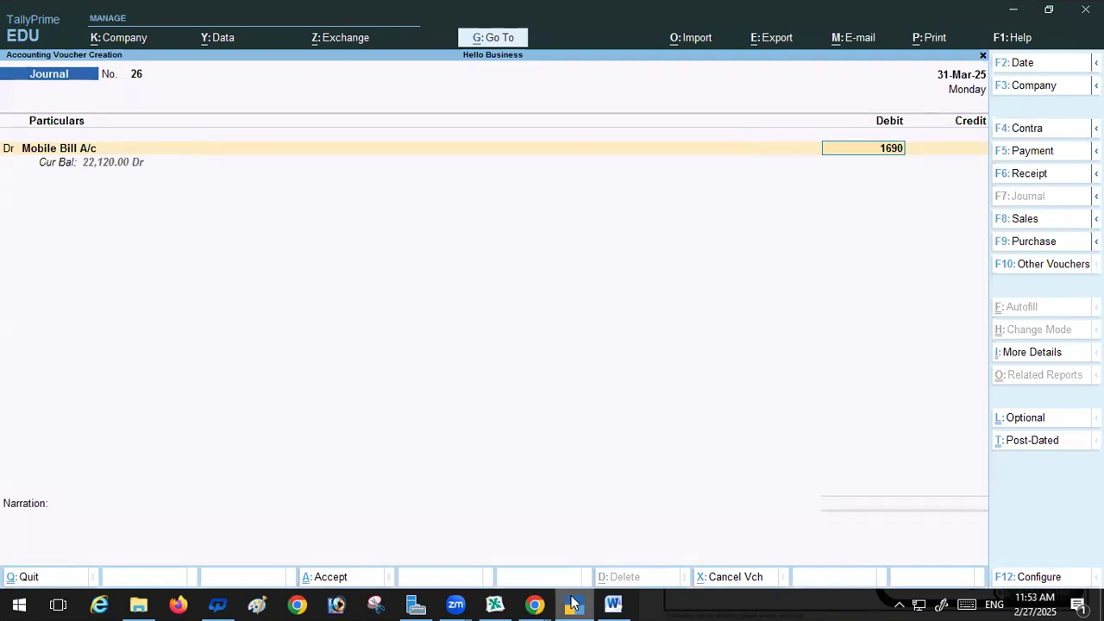
pyautogui.press('Return')
pyautogui.press('Return')
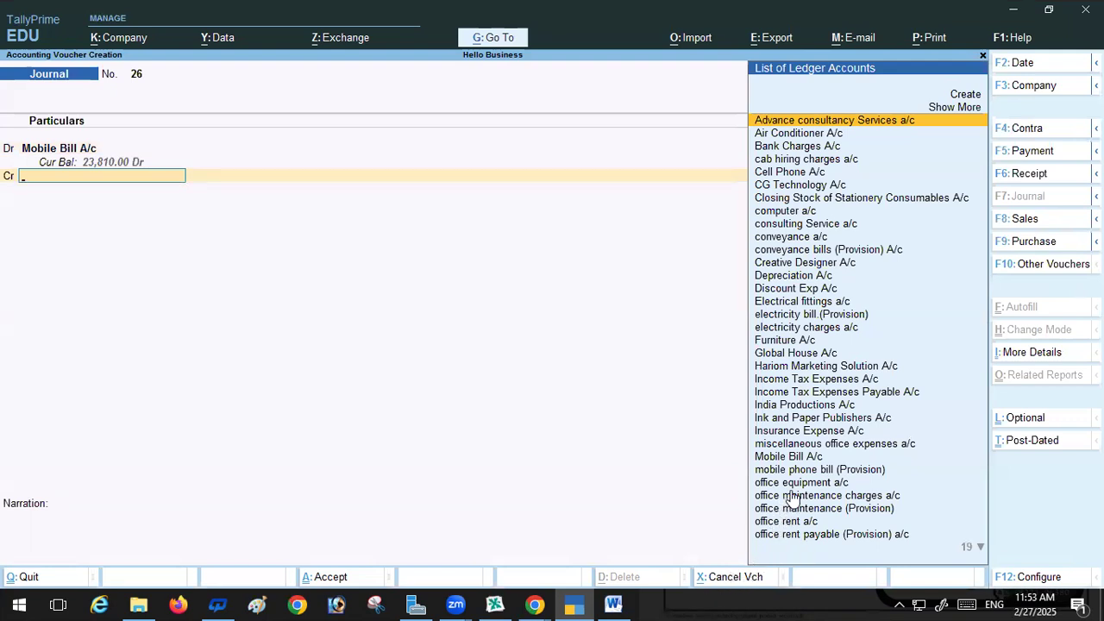
pyautogui.click(818, 477)
pyautogui.click(816, 480)
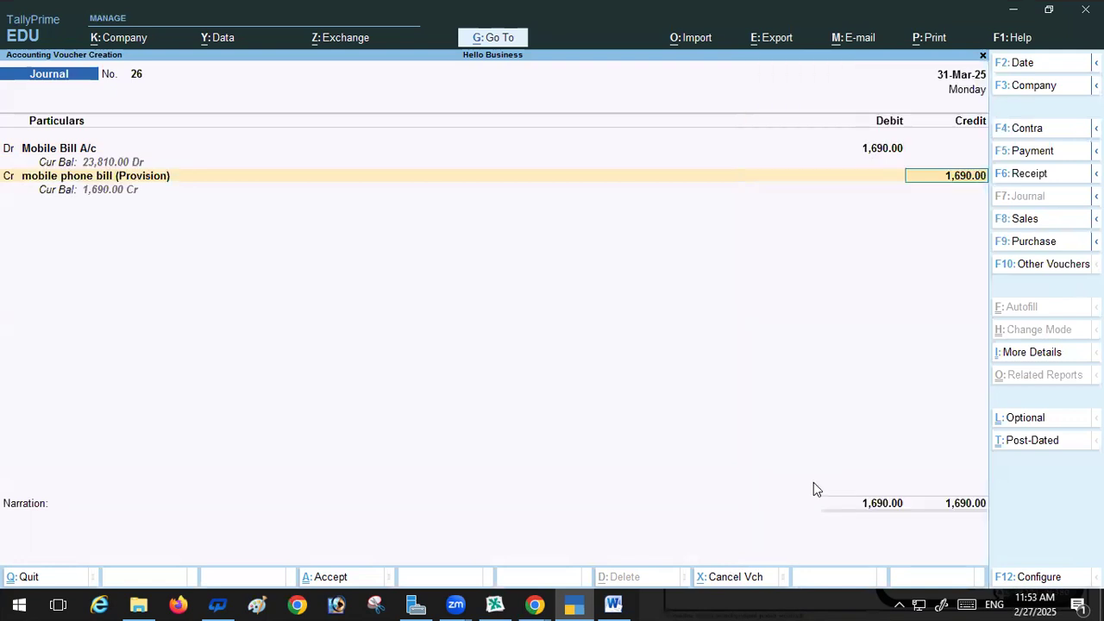
# Step: Inspect the mobile phone bill (Provision) ledger master for its group, and return to the voucher's credit line
pyautogui.press('BackSpace')
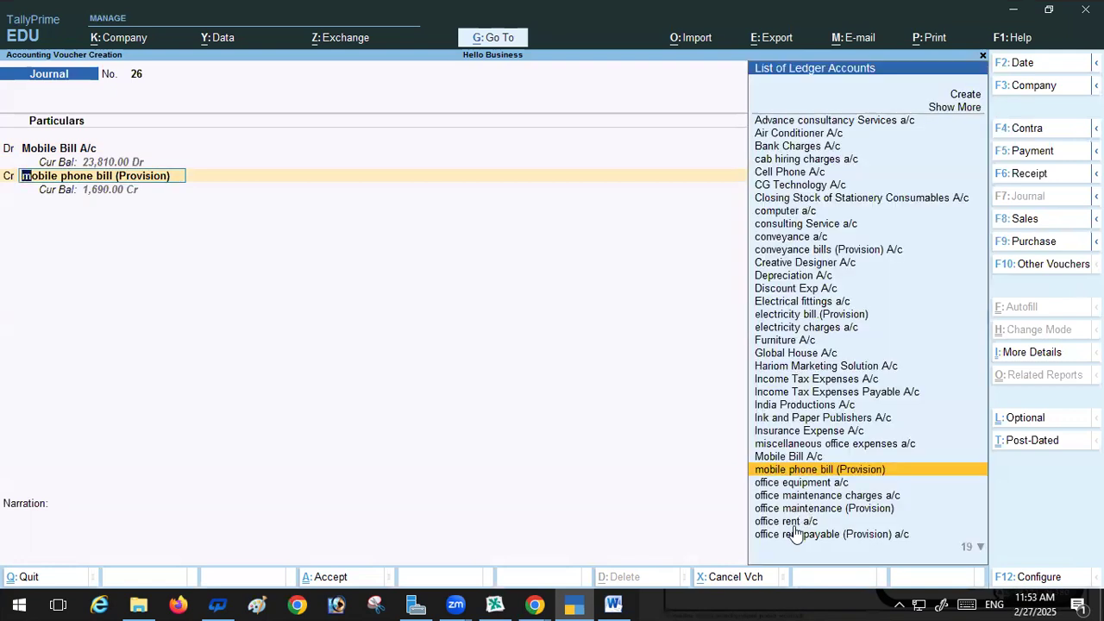
pyautogui.hotkey('ctrl', 'Return')
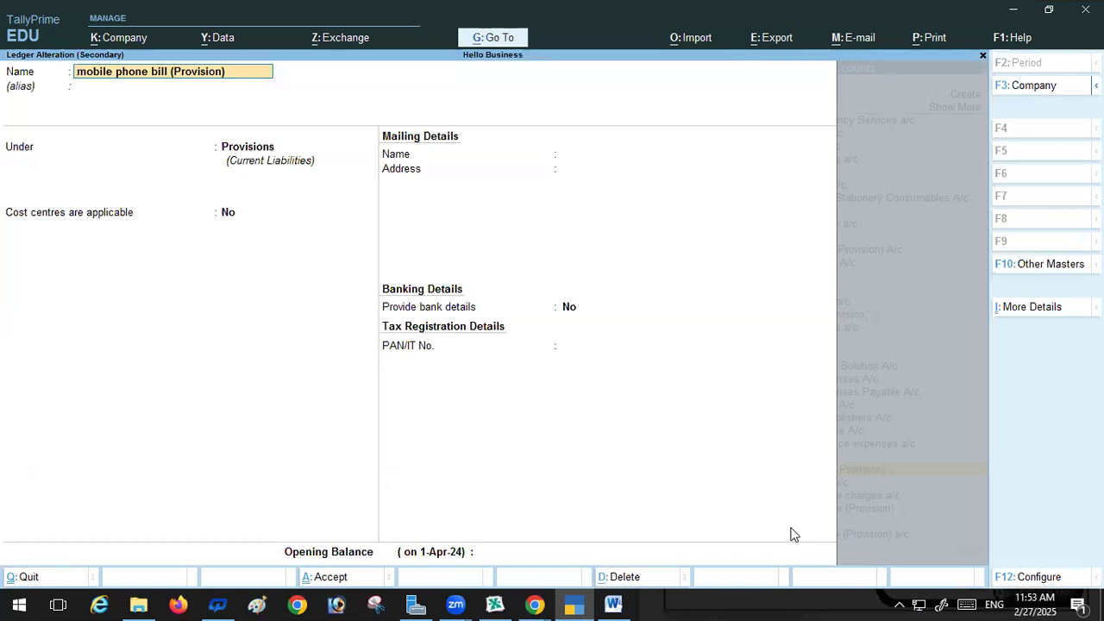
pyautogui.press('Return')
pyautogui.press('Return')
pyautogui.press('Return')
pyautogui.press('Return')
pyautogui.press('Return')
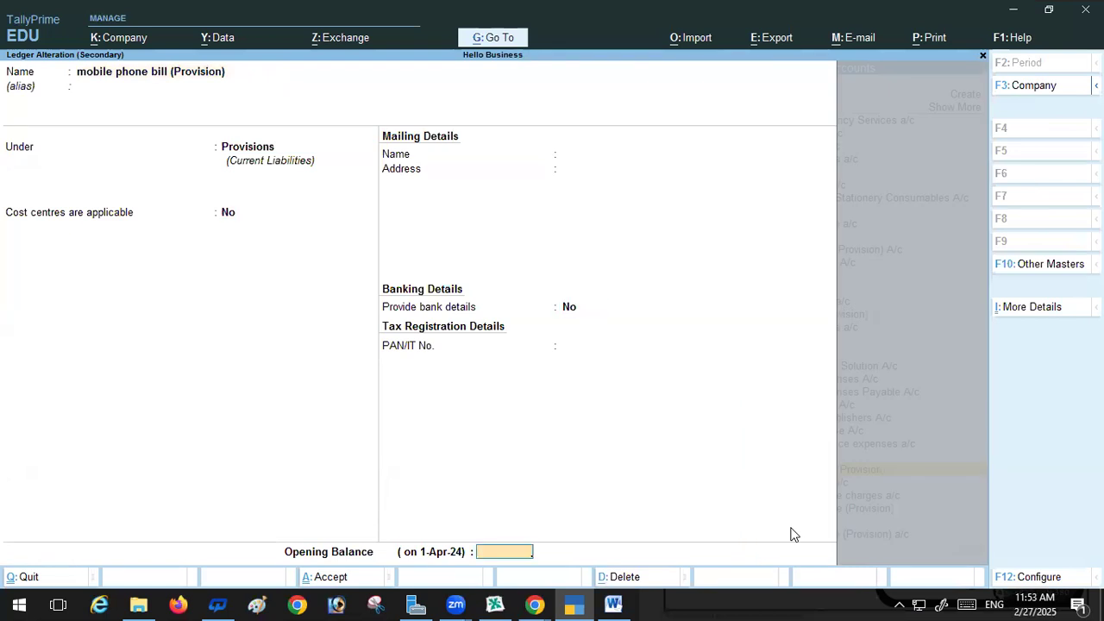
pyautogui.press('Return')
pyautogui.press('Return')
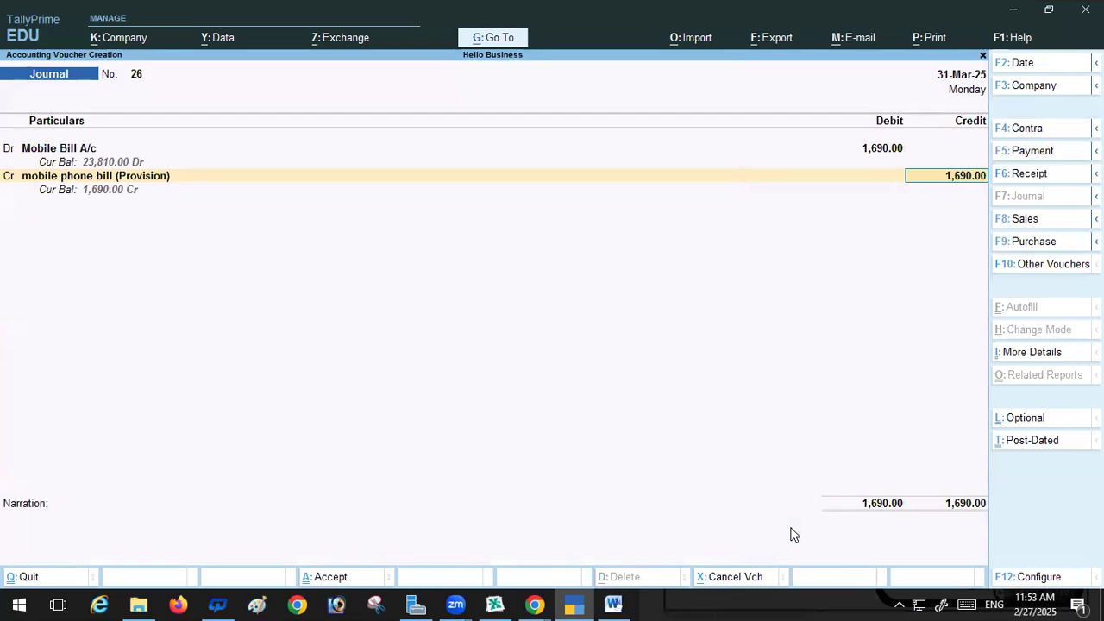
# Step: Save the mobile phone bill provision journal voucher with a blank narration
pyautogui.press('Return')
pyautogui.press('Return')
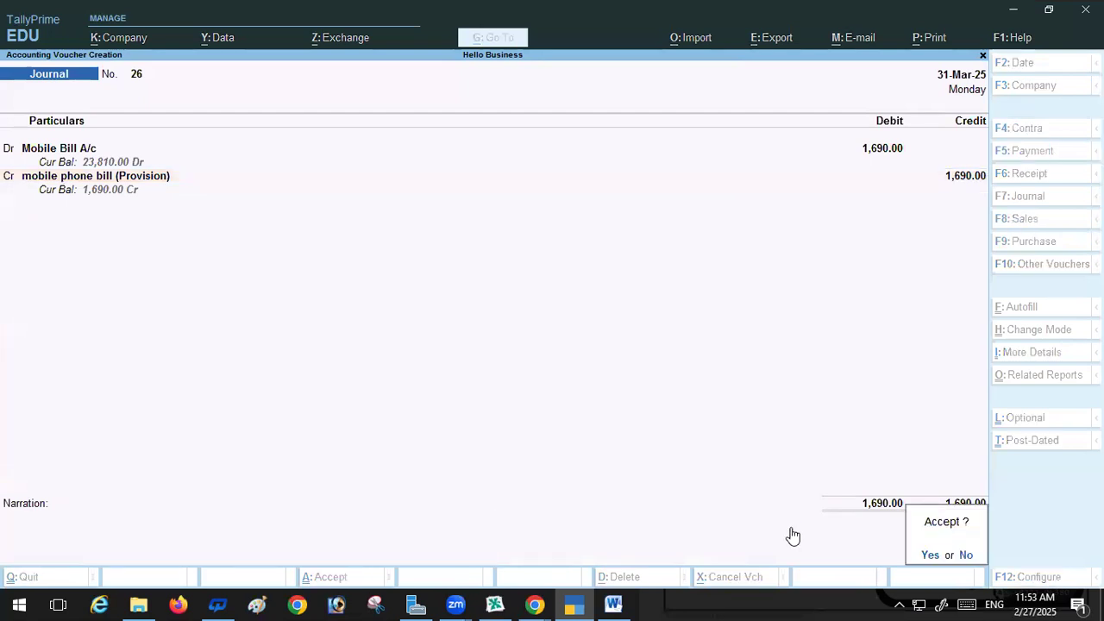
pyautogui.press('Return')
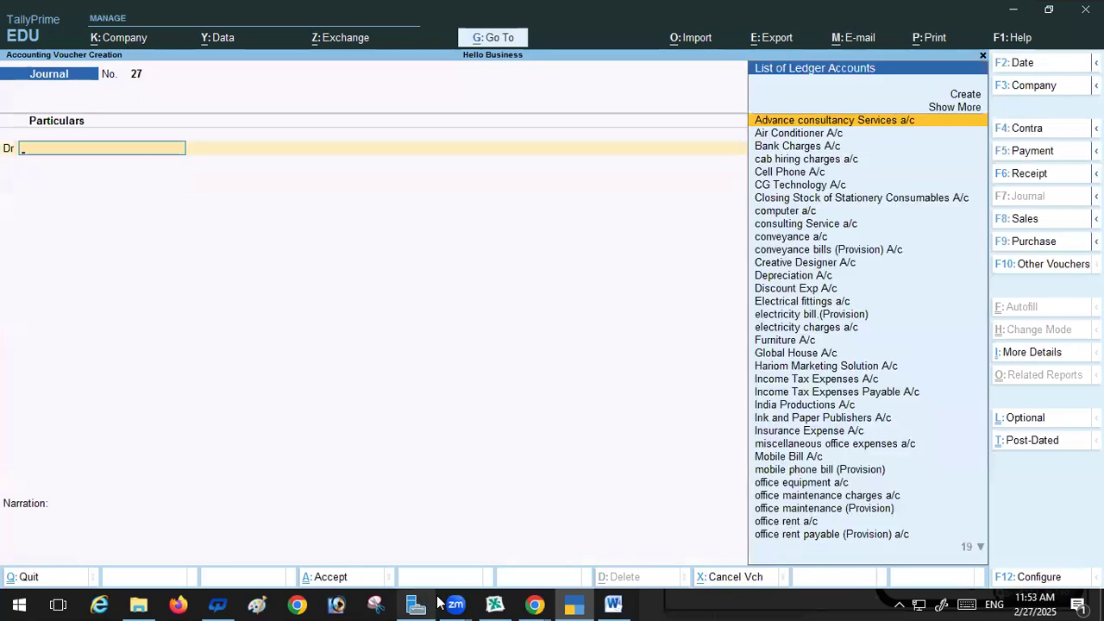
# Step: Look up entry 149 in the Word exercise for the conveyance bills provision and its amount, and return to TallyPrime
pyautogui.click(613, 604)
pyautogui.scroll(-2, 309, 330)
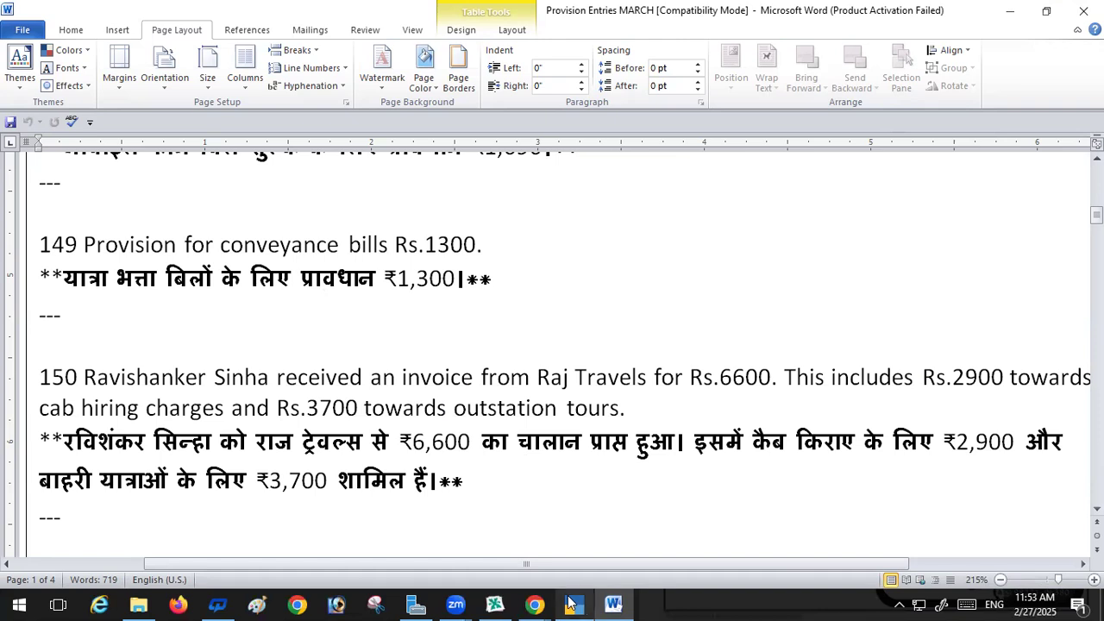
pyautogui.click(576, 603)
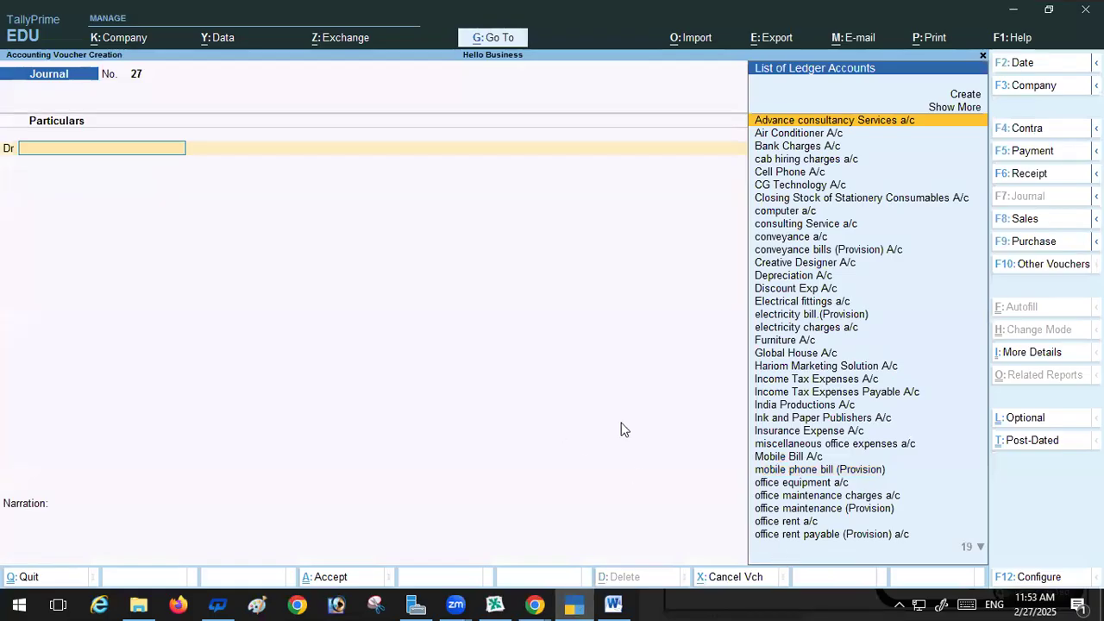
# Step: Debit conveyance a/c with 1300 and credit conveyance bills (Provision) A/c with the same amount
pyautogui.write('C')
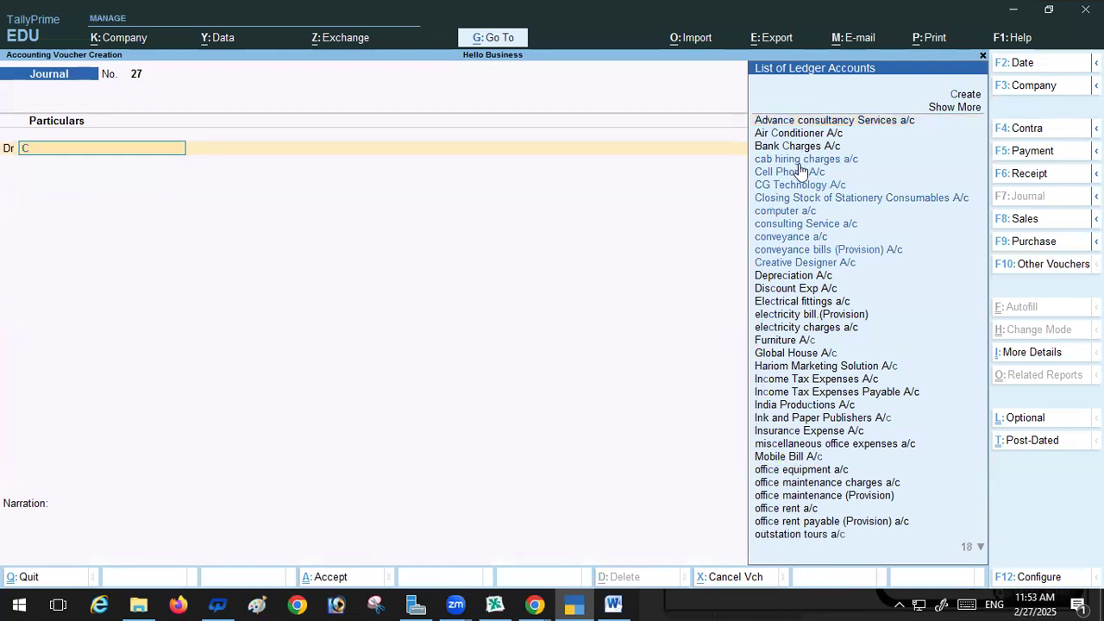
pyautogui.click(799, 236)
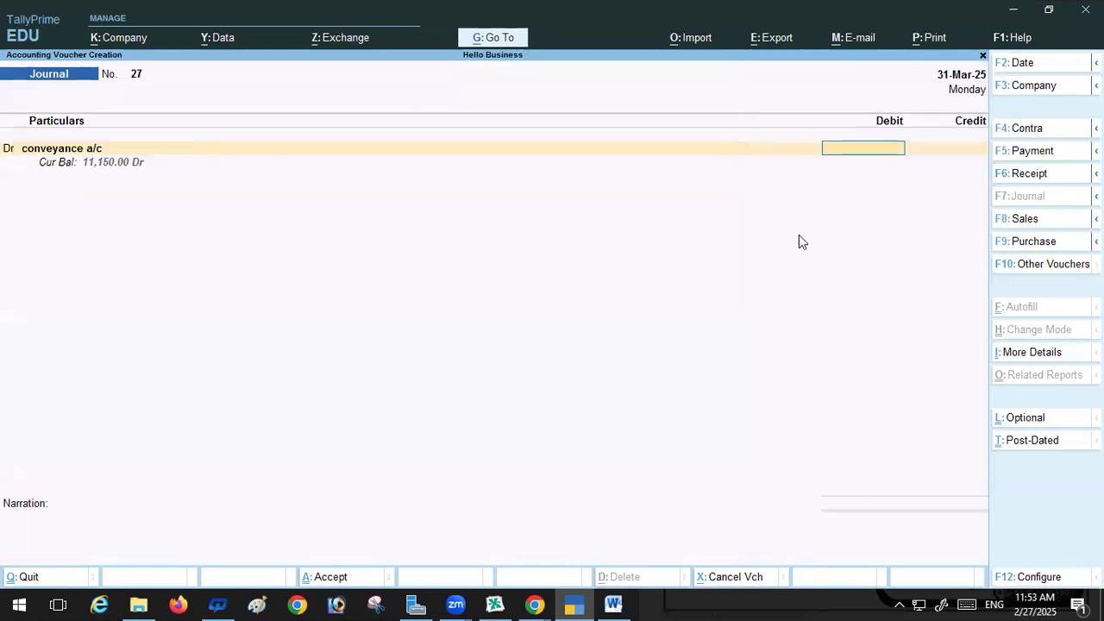
pyautogui.write('1300')
pyautogui.press('Return')
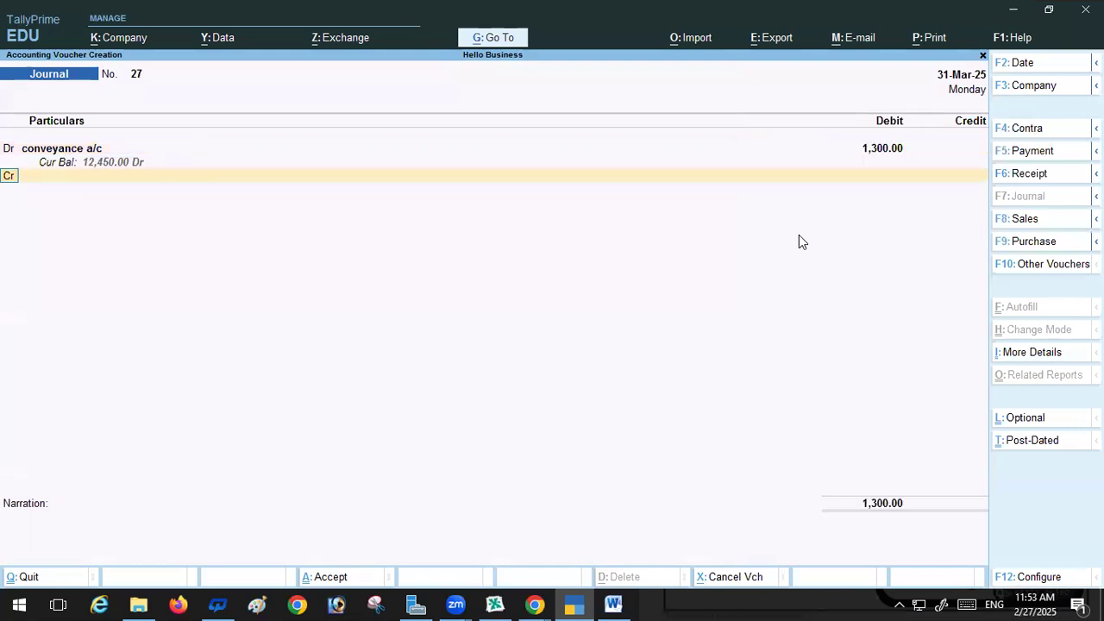
pyautogui.click(613, 604)
pyautogui.hotkey('alt', 'Tab')
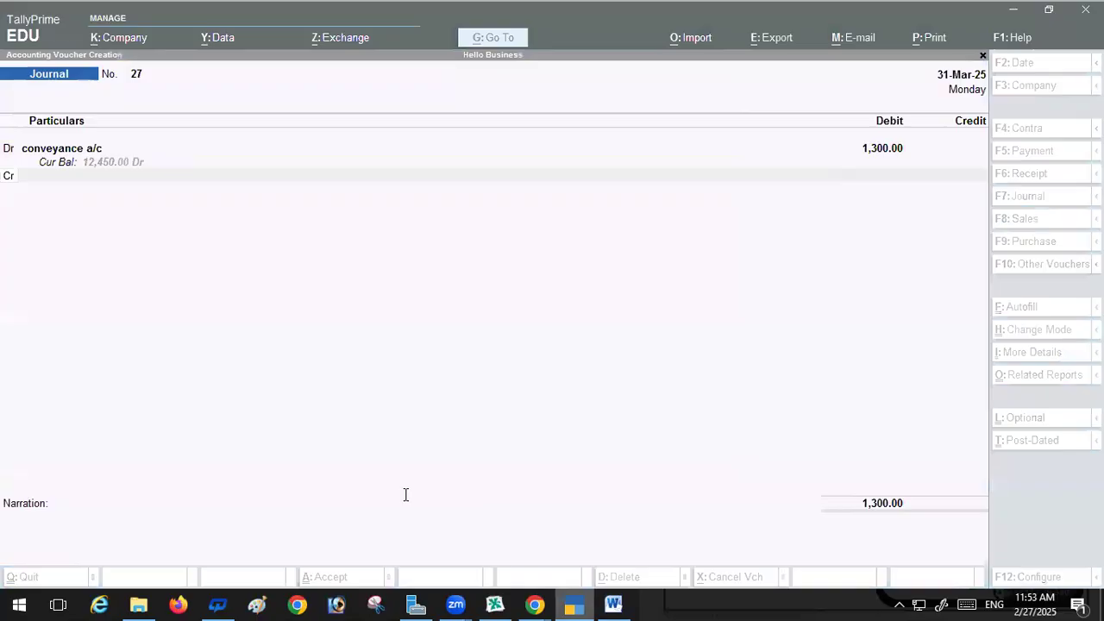
pyautogui.press('Return')
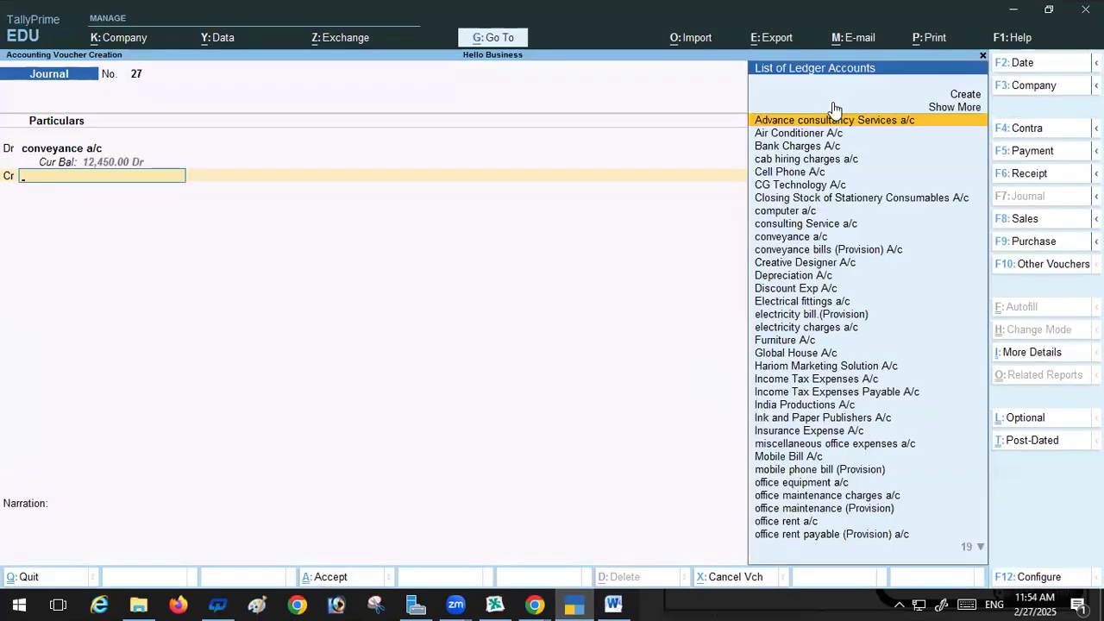
pyautogui.write('C')
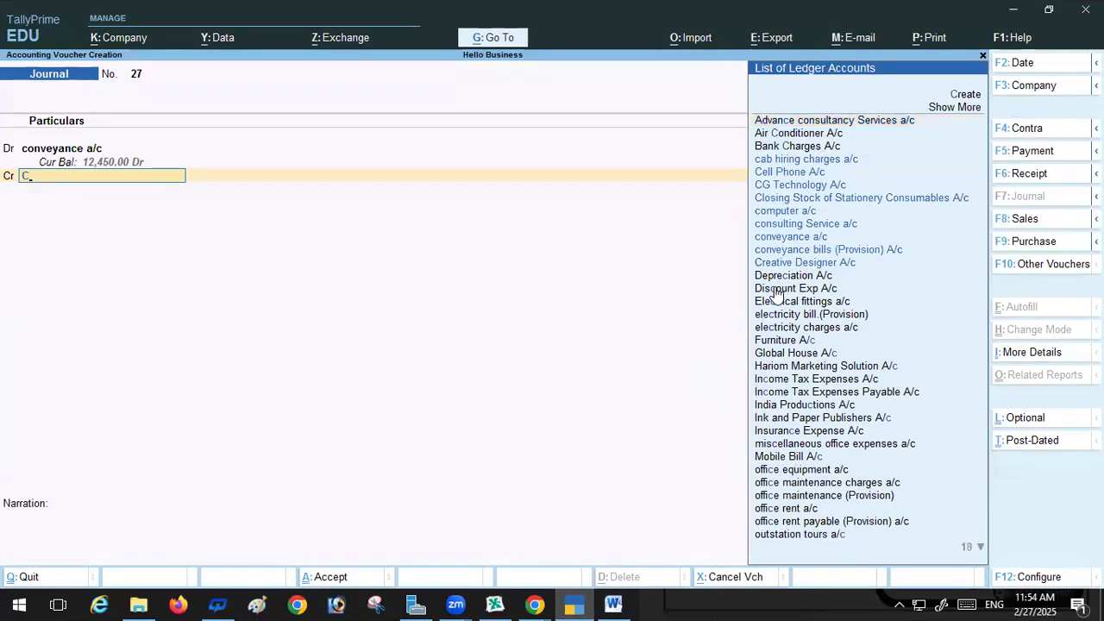
pyautogui.click(819, 253)
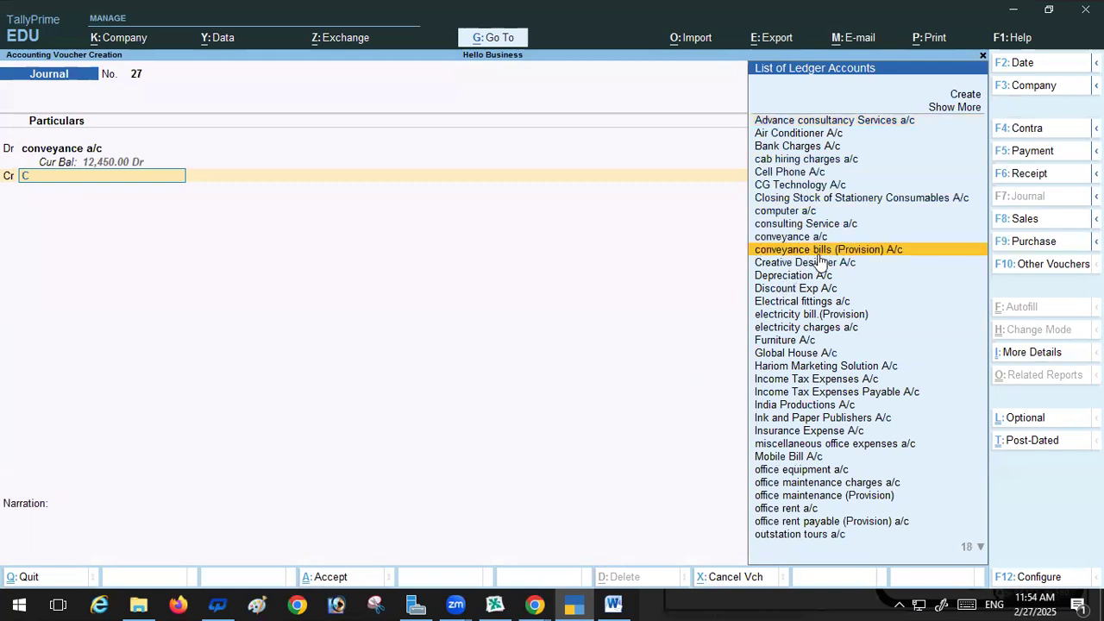
pyautogui.press('Return')
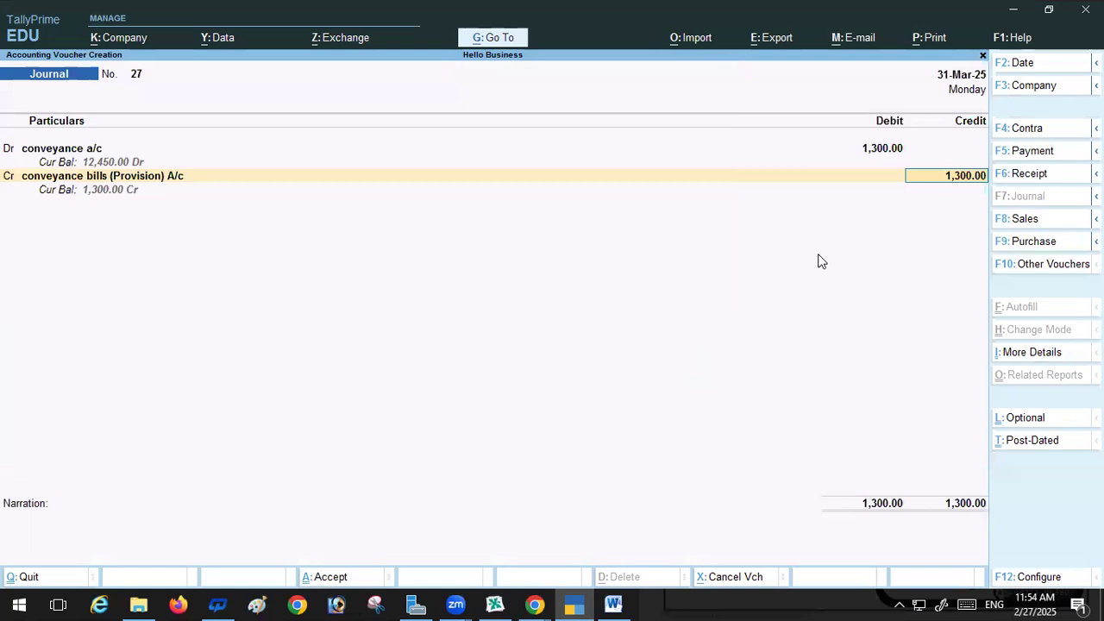
# Step: Inspect the conveyance bills (Provision) A/c ledger master for its group, and accept it to return to the voucher
pyautogui.press('BackSpace')
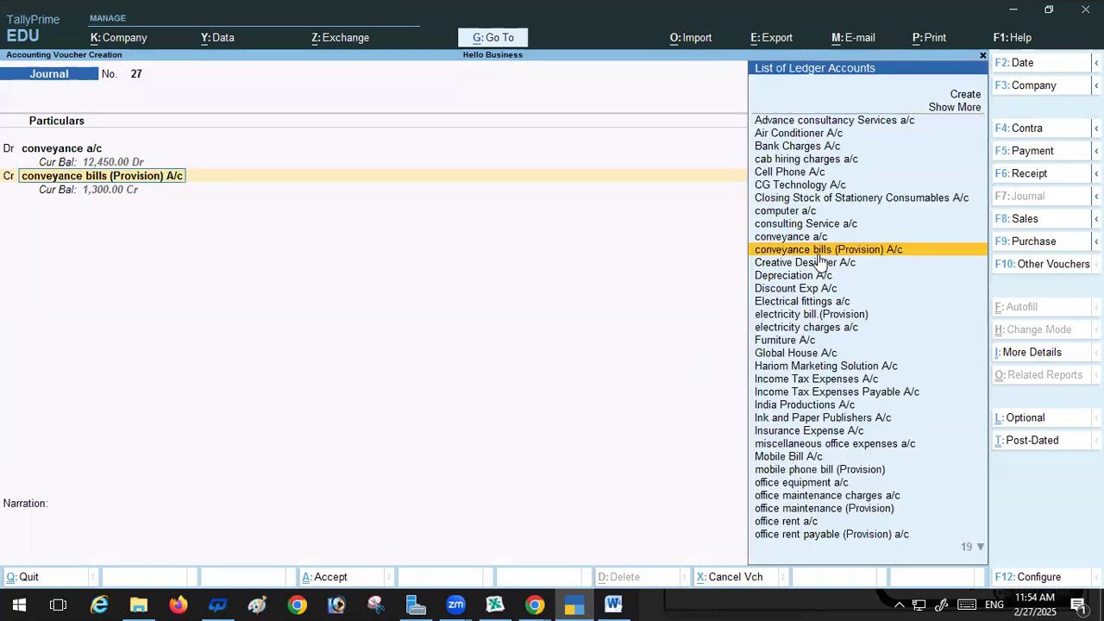
pyautogui.hotkey('ctrl', 'Return')
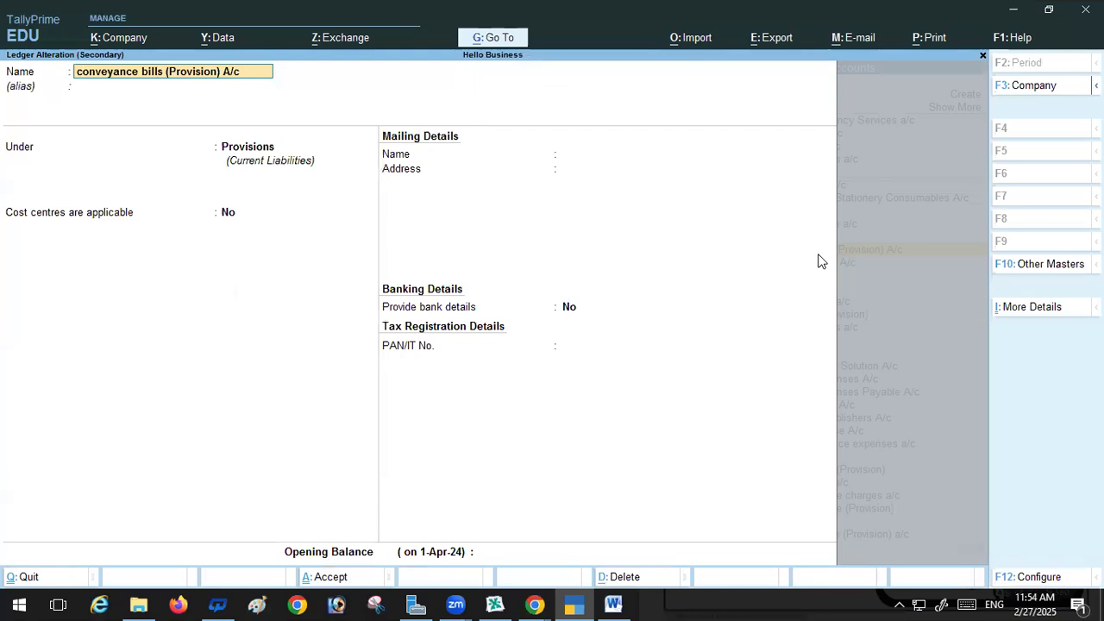
pyautogui.press('Return')
pyautogui.press('Return')
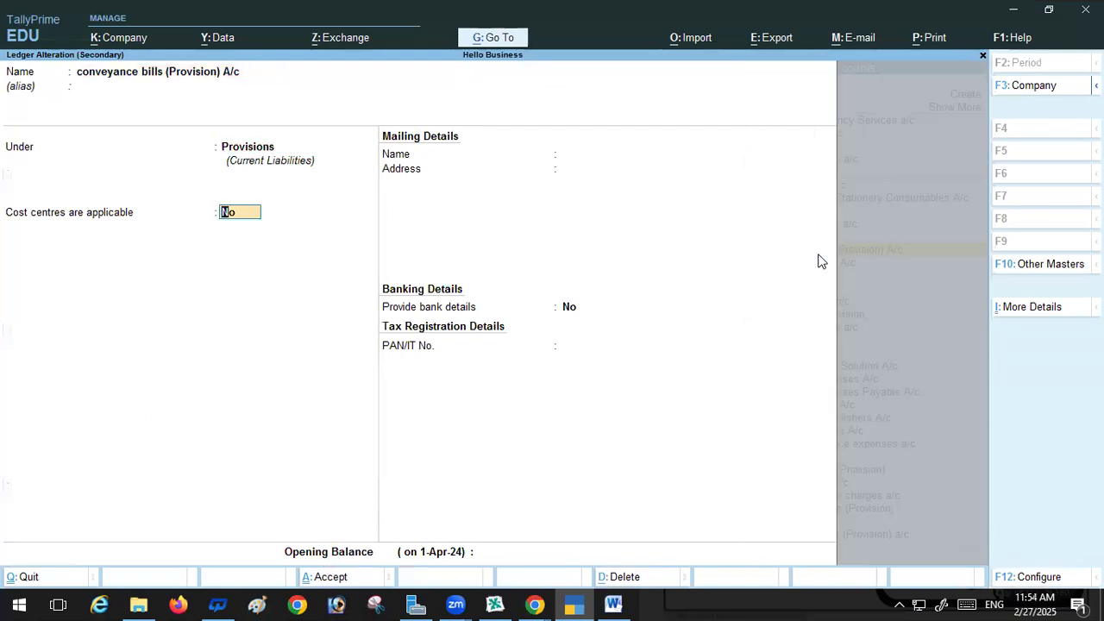
pyautogui.press('Return')
pyautogui.press('Return')
pyautogui.press('Return')
pyautogui.press('y')
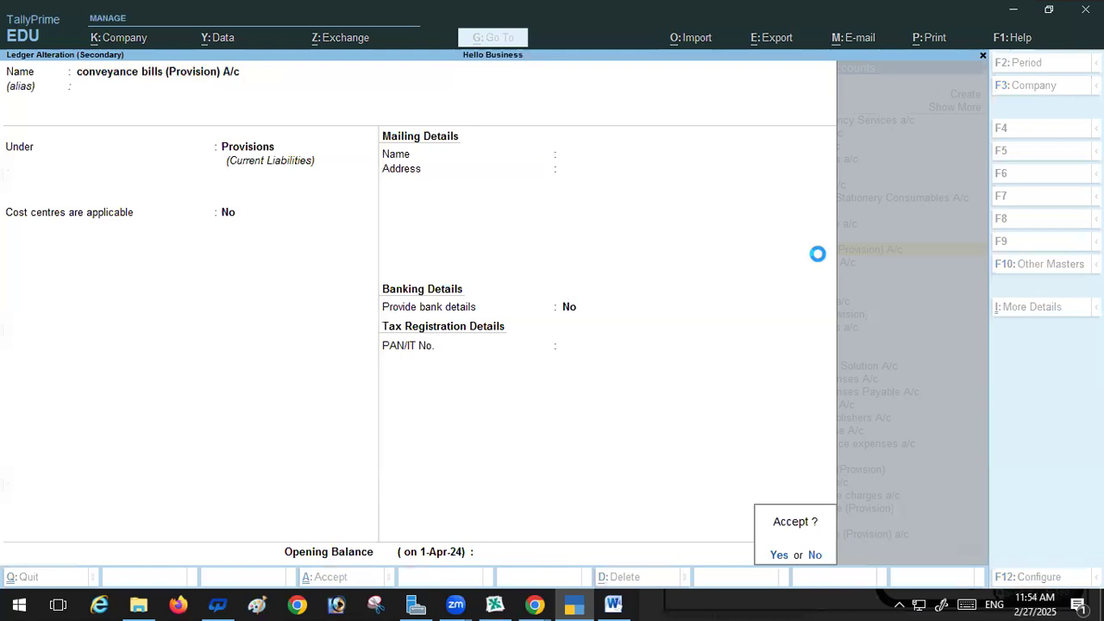
# Step: Save the conveyance bills provision journal voucher with a blank narration
pyautogui.press('Return')
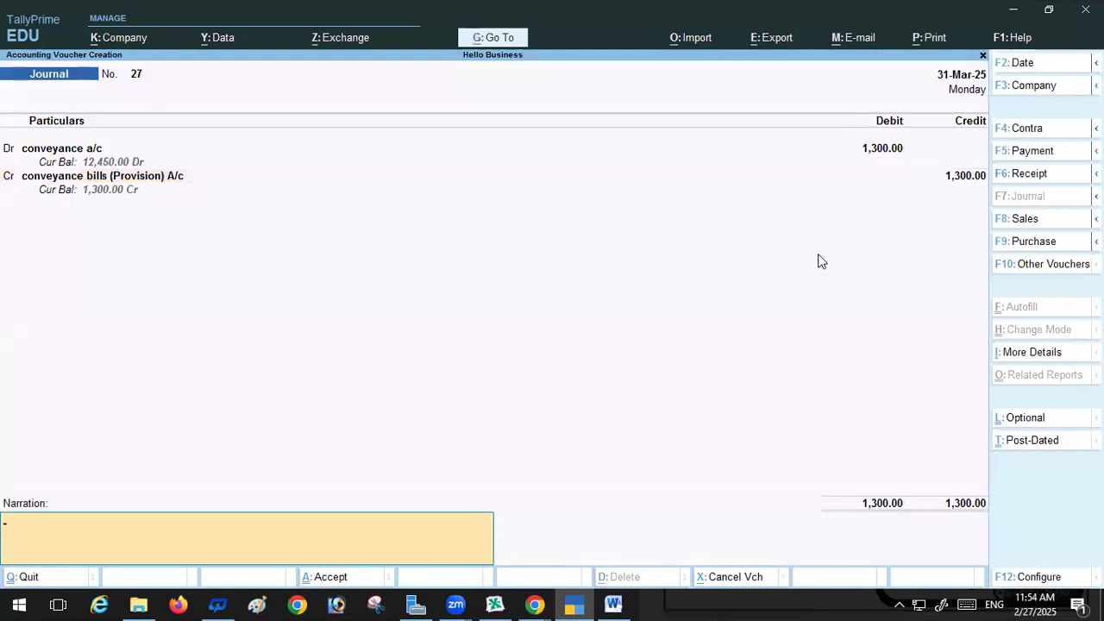
pyautogui.press('Return')
pyautogui.press('y')
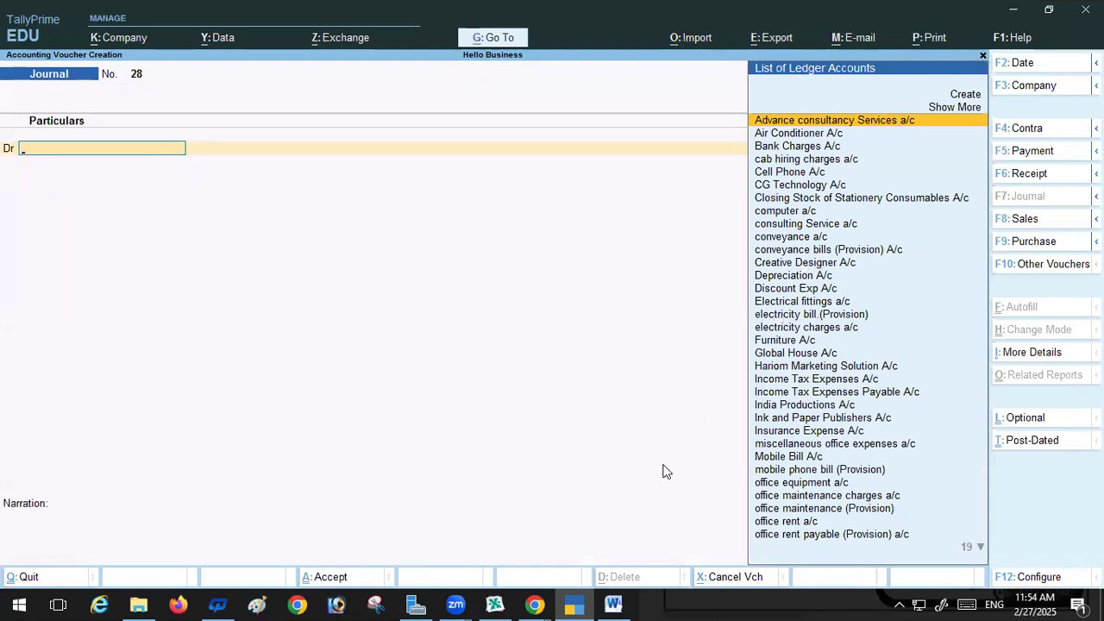
# Step: Look up entry 150 in the Word exercise for the Raj Travels invoice and its cost split, and return to TallyPrime
pyautogui.click(616, 604)
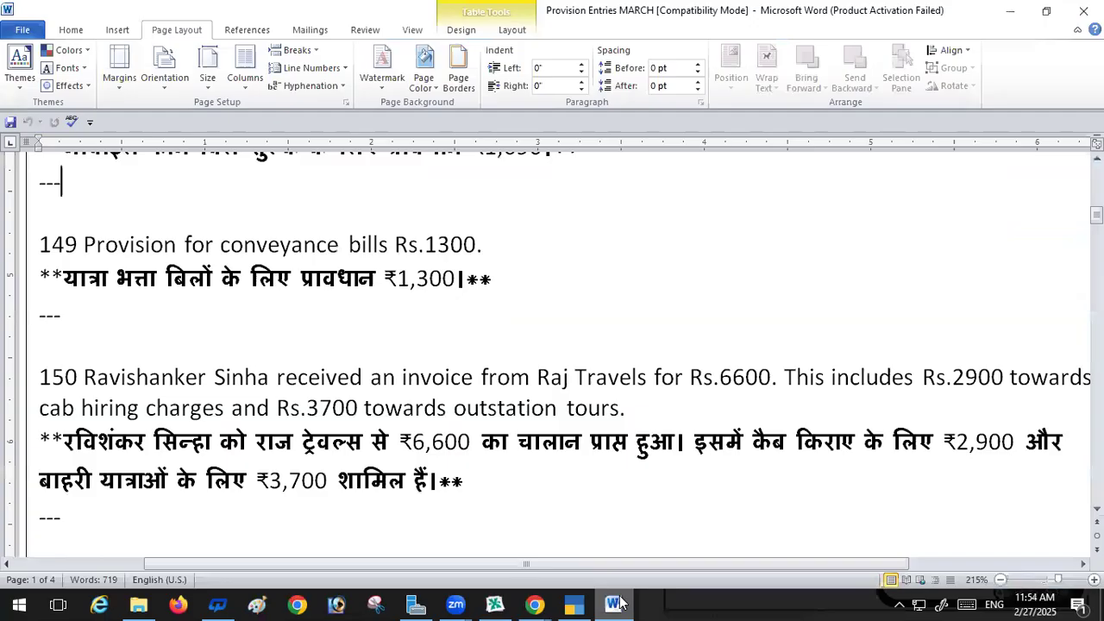
pyautogui.scroll(-1, 341, 396)
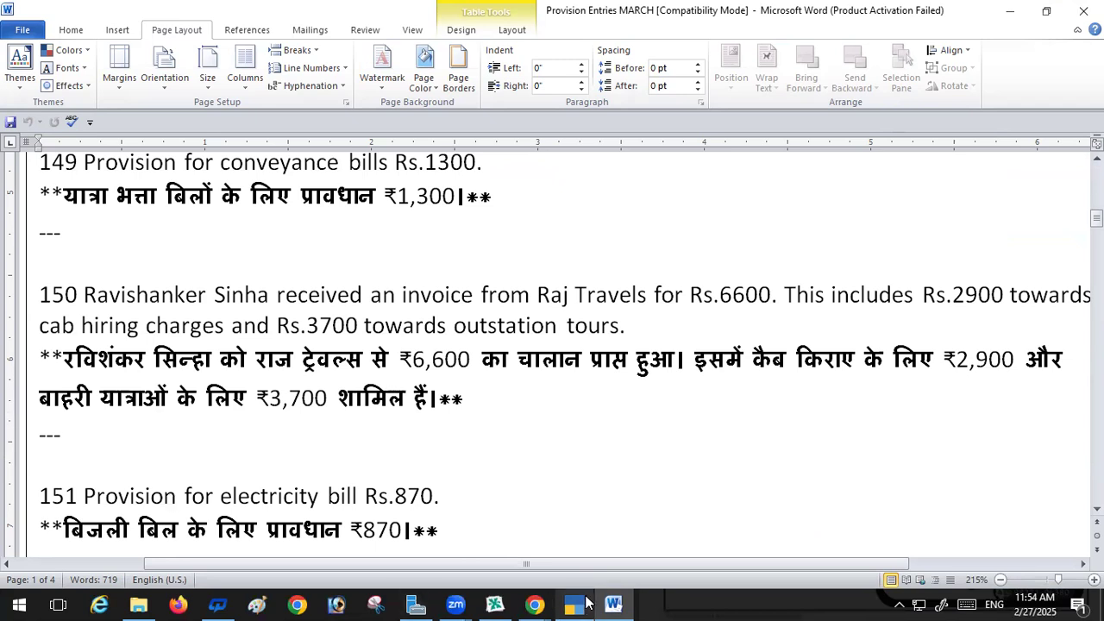
pyautogui.moveTo(574, 604)
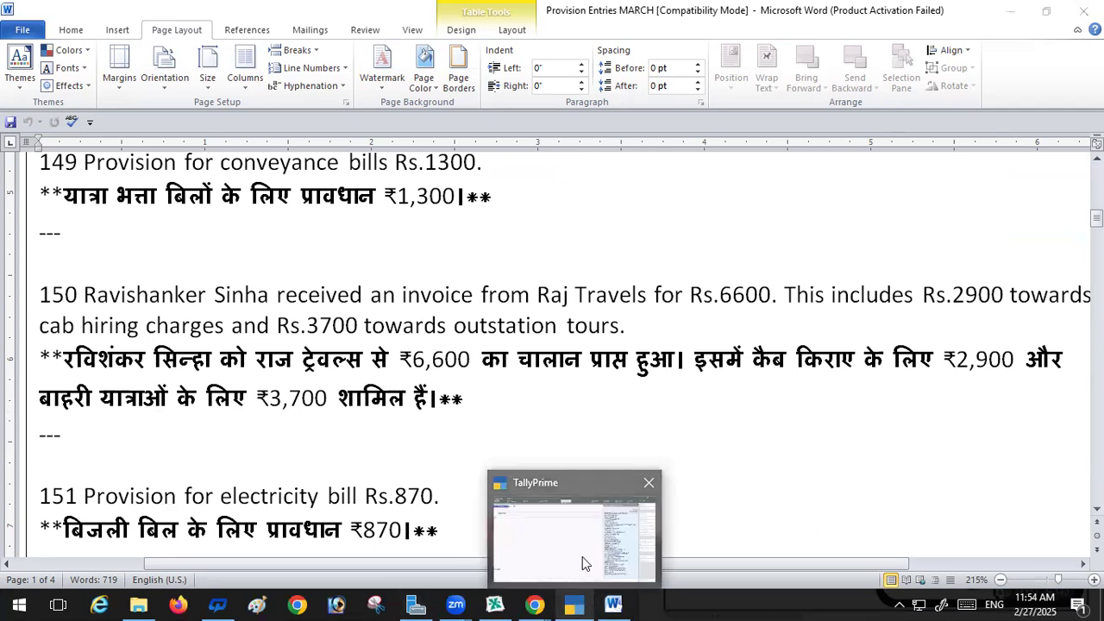
pyautogui.click(582, 557)
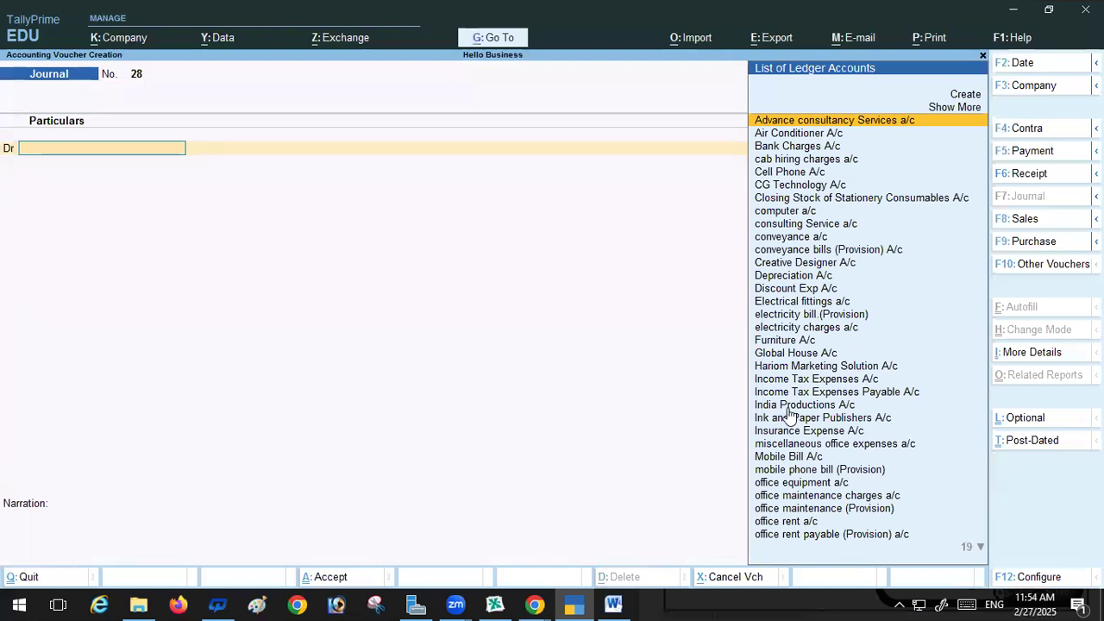
# Step: Debit cab hiring charges a/c with 2900, checking the amount in entry 150 of the Word exercise
pyautogui.write('C')
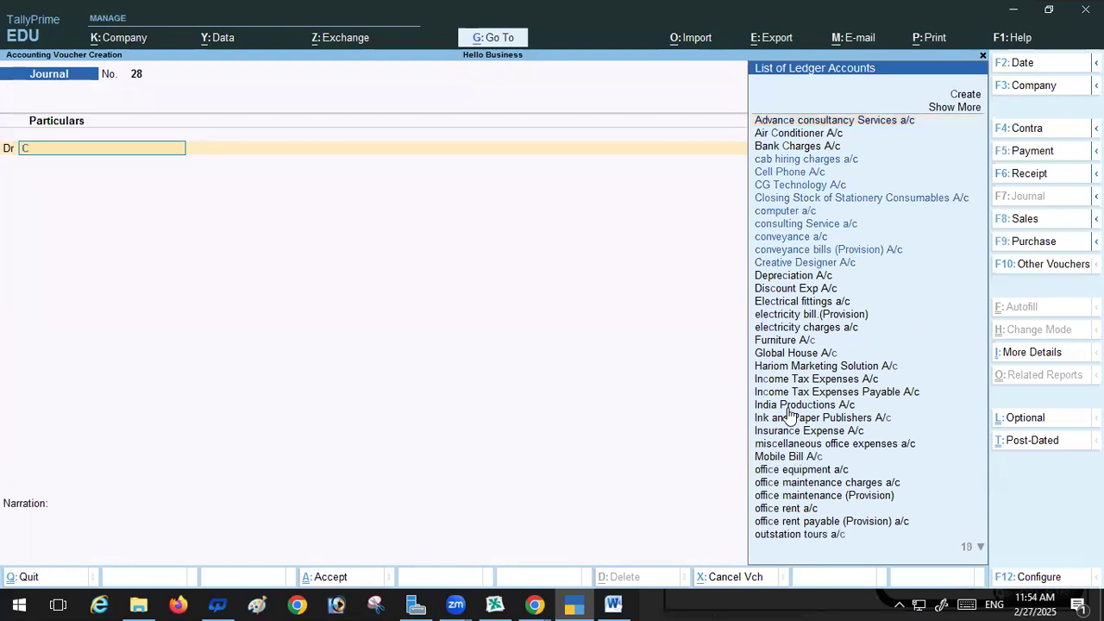
pyautogui.click(787, 166)
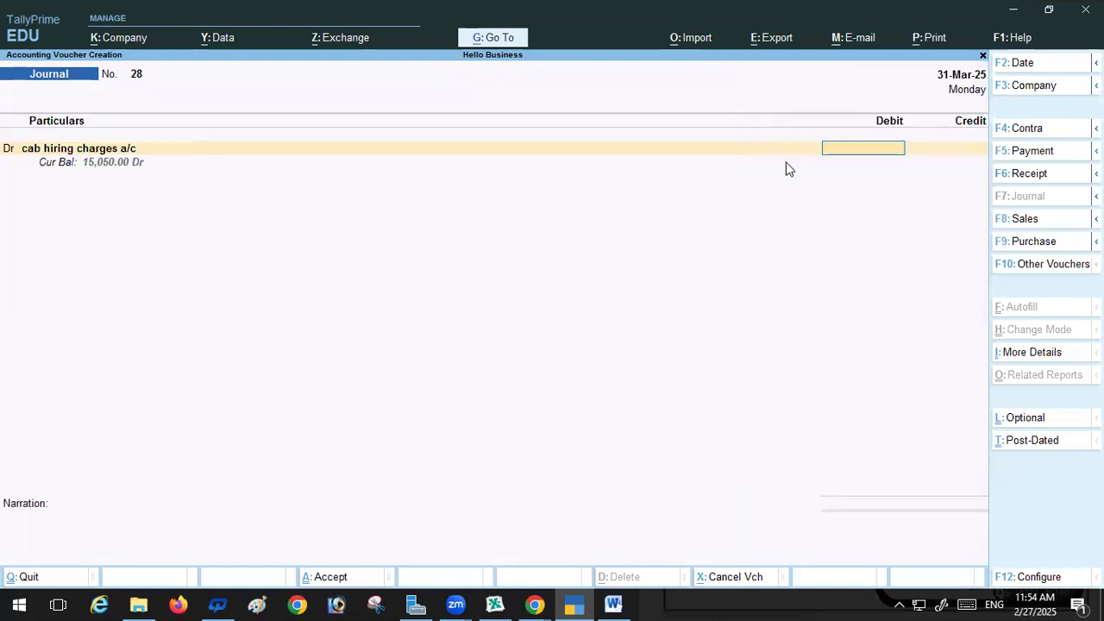
pyautogui.click(615, 603)
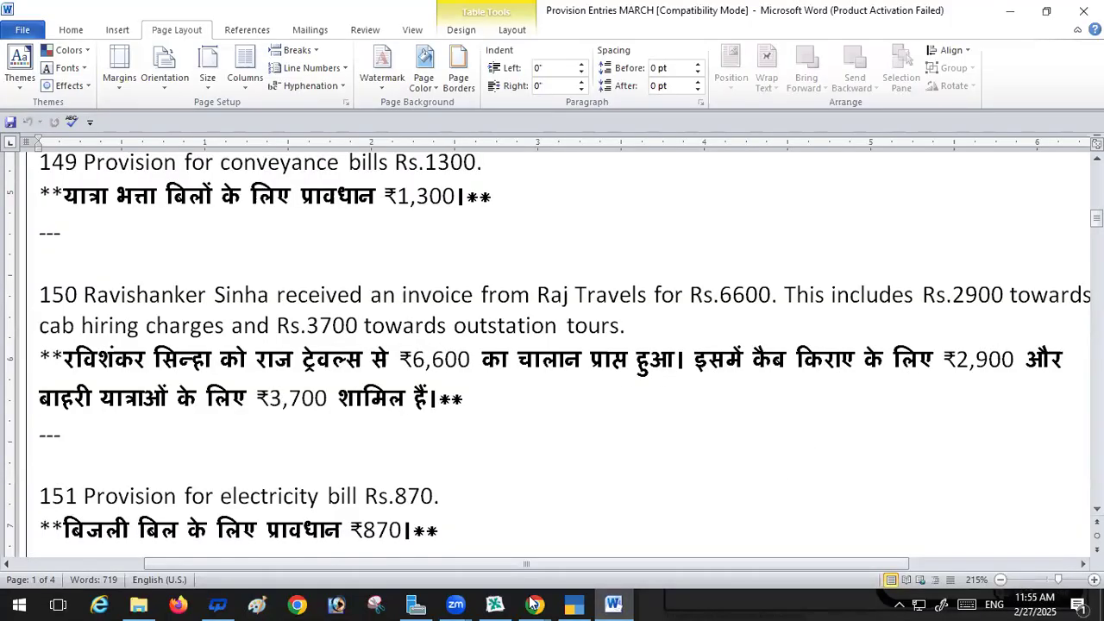
pyautogui.moveTo(574, 604)
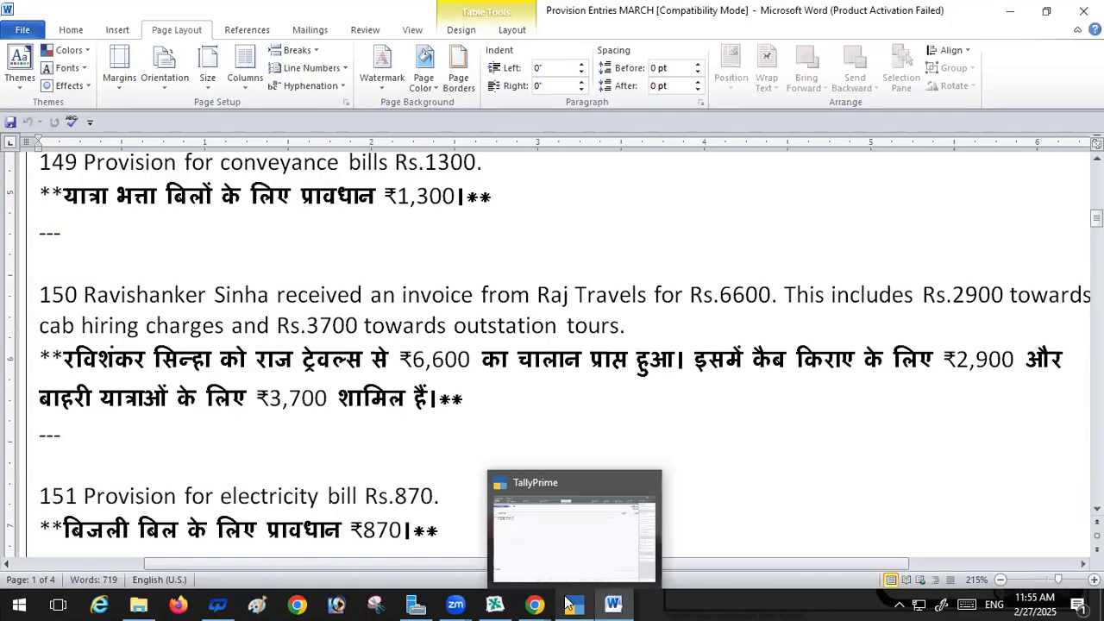
pyautogui.click(578, 544)
pyautogui.write('2900')
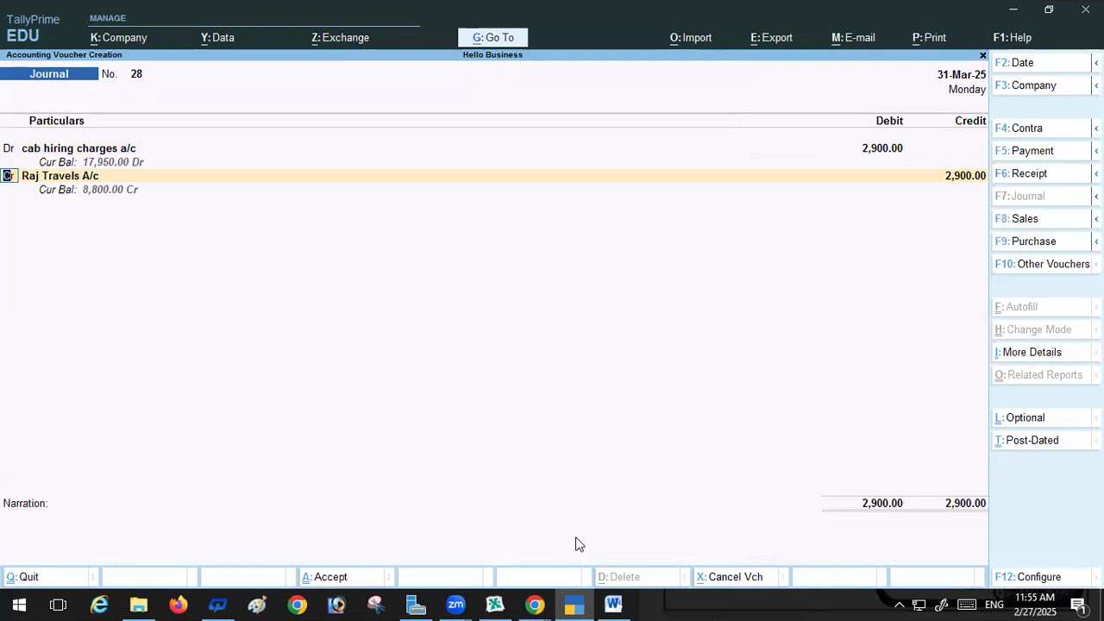
# Step: Add a second debit line for outstation tours a/c with 3700, checking the amount in the Word exercise
pyautogui.write('Dr.')
pyautogui.press('Return')
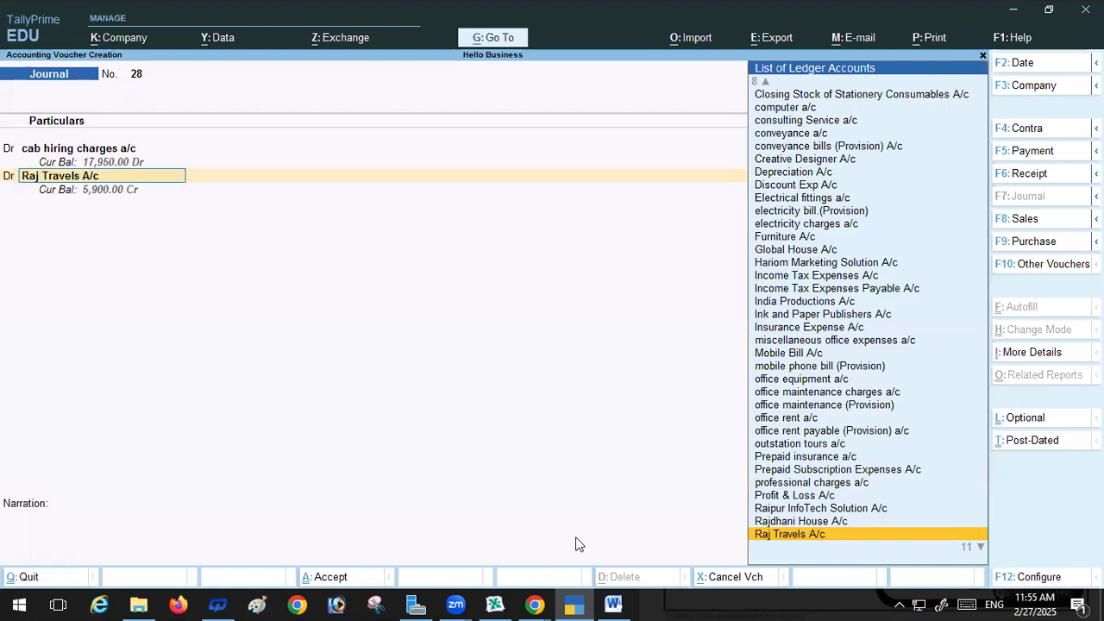
pyautogui.write('O')
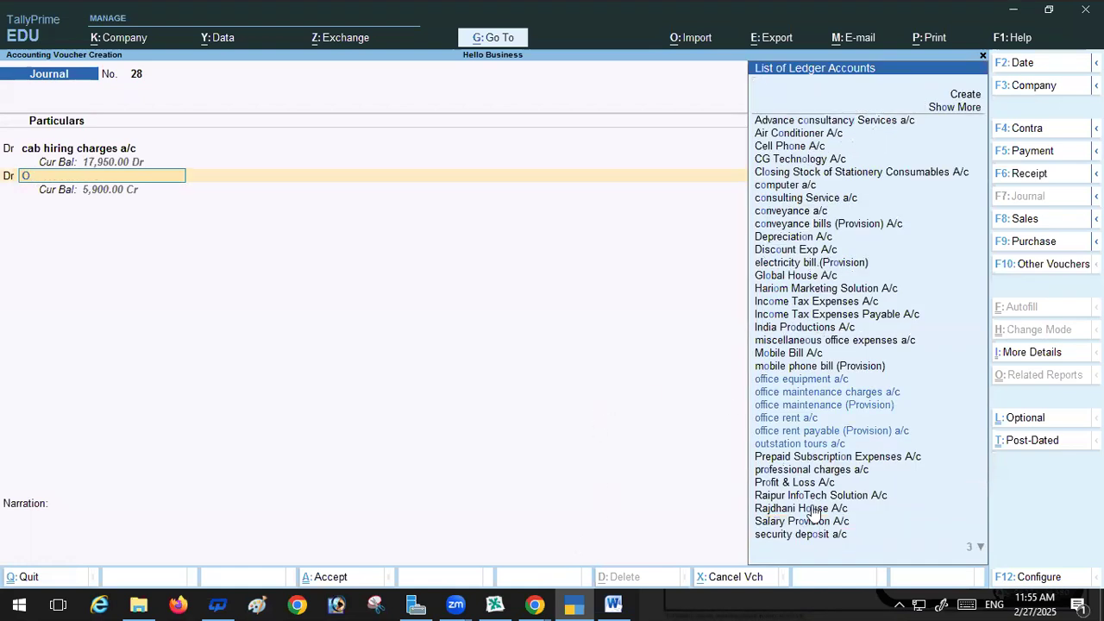
pyautogui.click(777, 447)
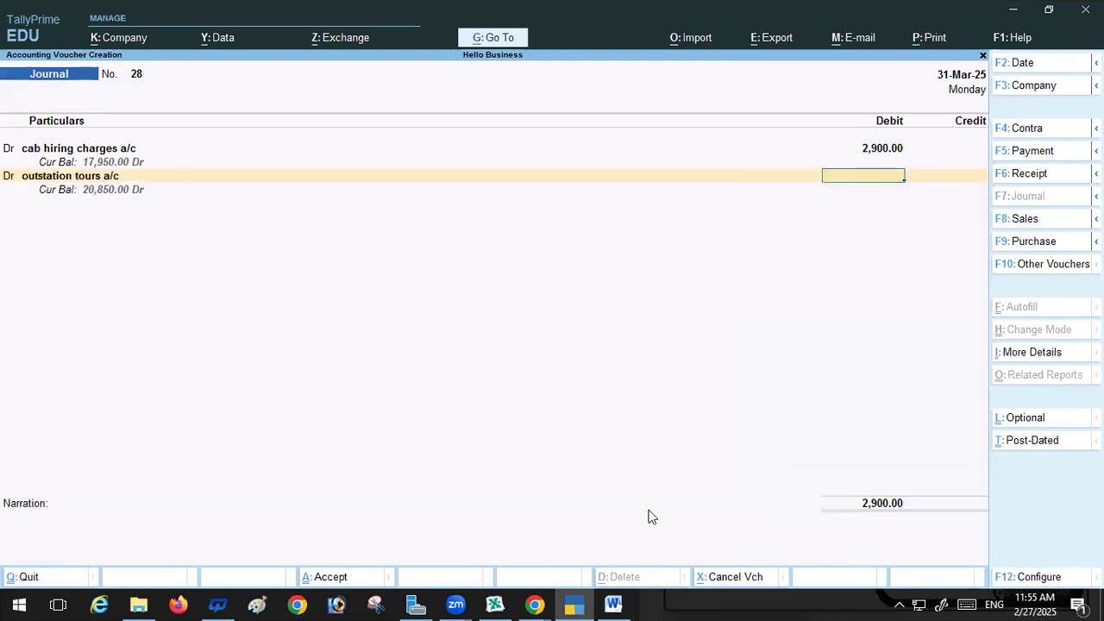
pyautogui.click(614, 604)
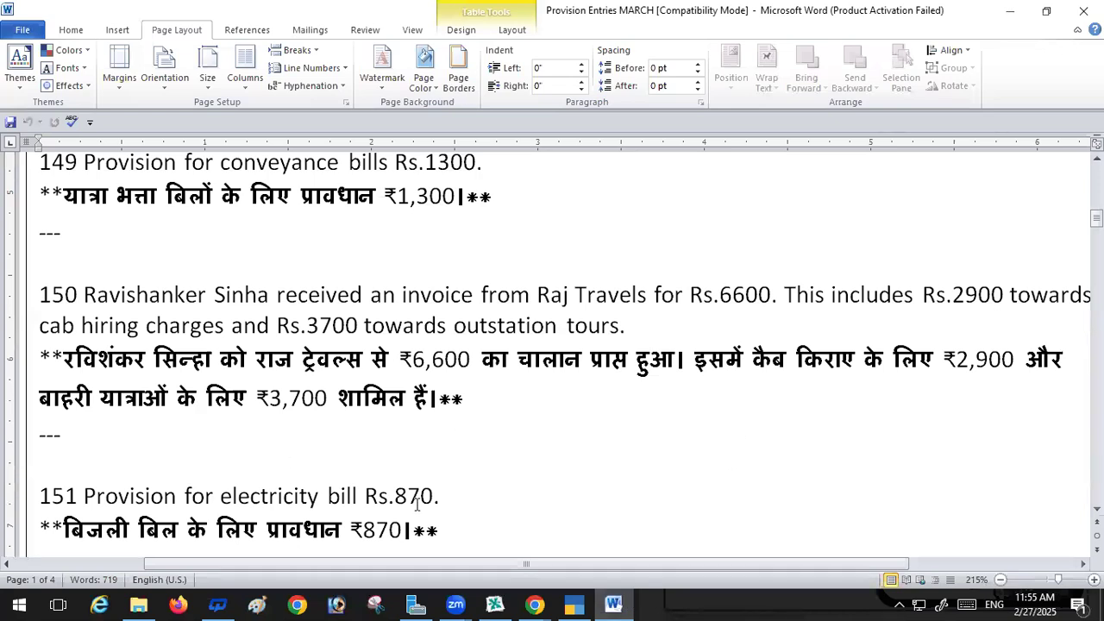
pyautogui.click(571, 603)
pyautogui.write('3700')
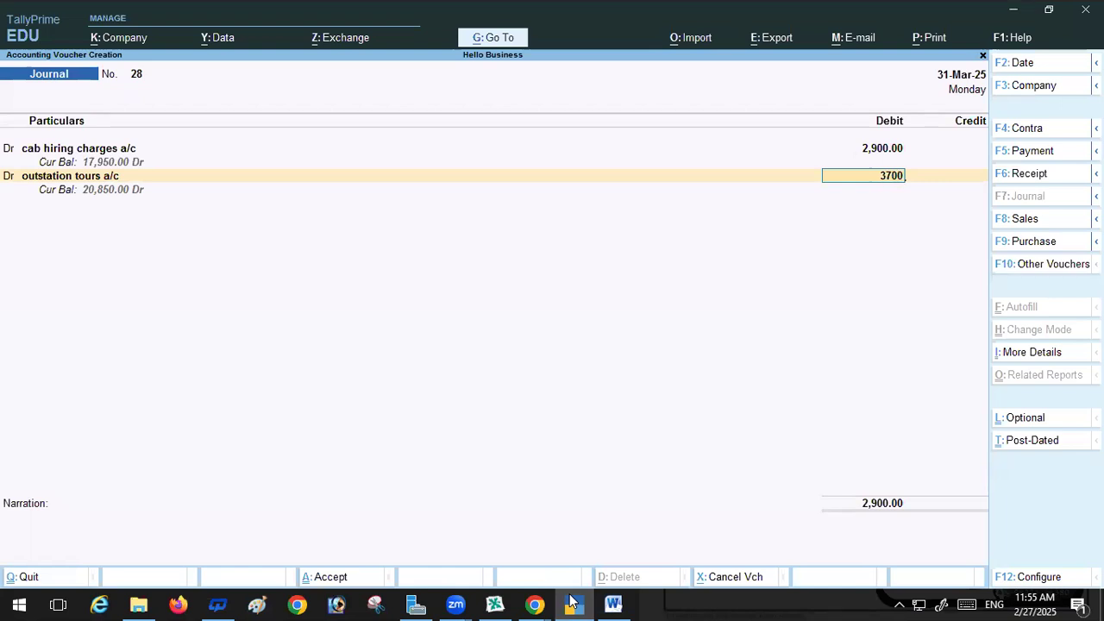
pyautogui.press('Return')
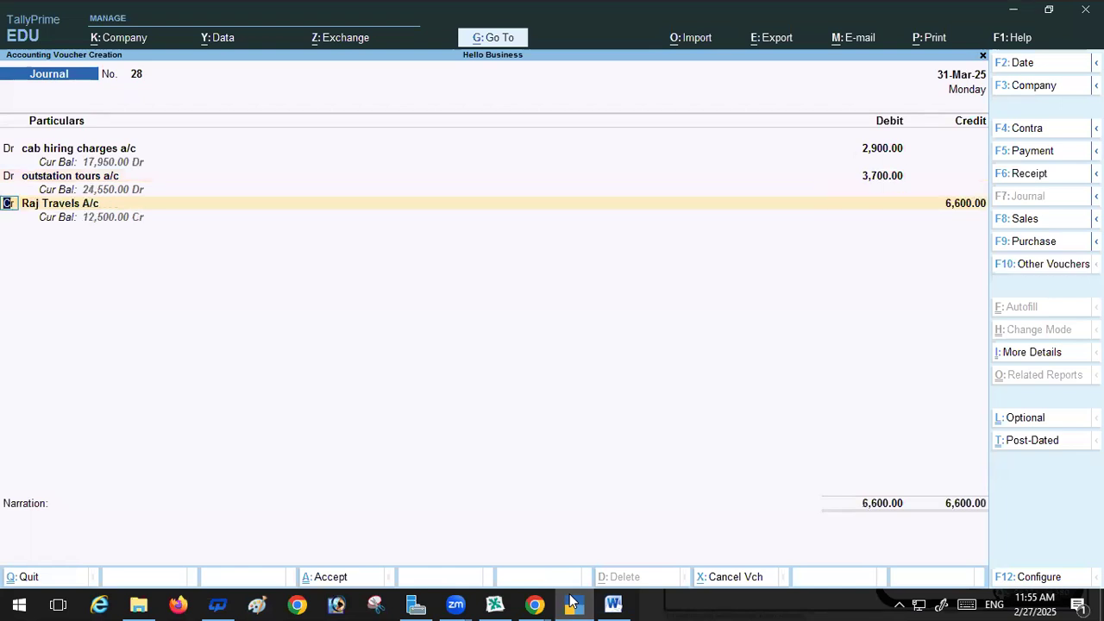
# Step: Check entry 150 in Word again and credit Raj Travels A/c with 6,600 in the TallyPrime journal voucher
pyautogui.press('Return')
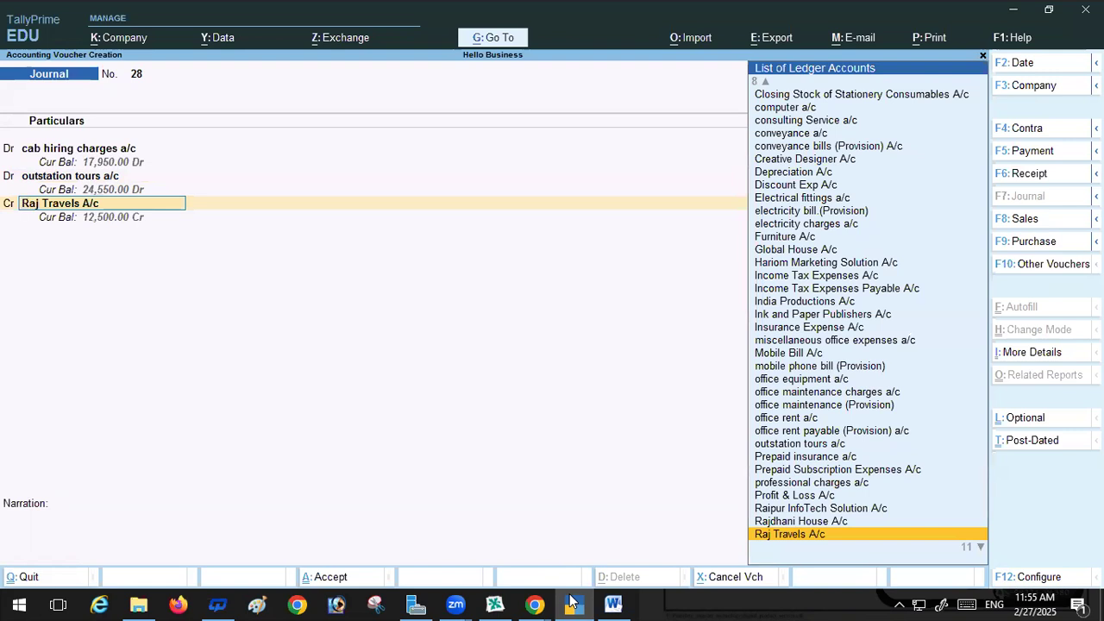
pyautogui.click(628, 603)
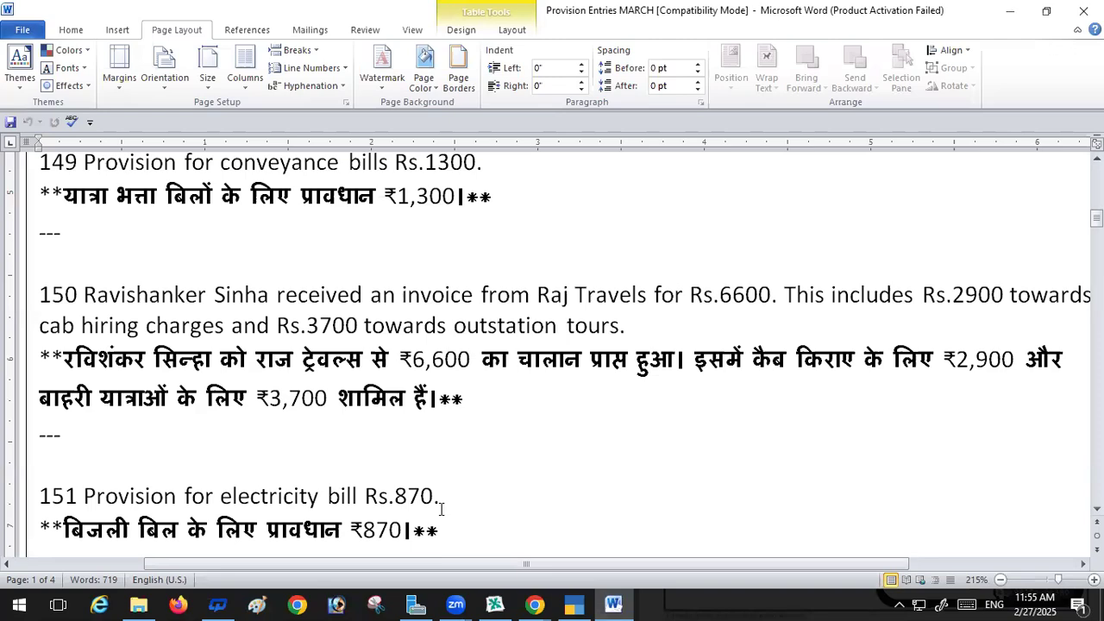
pyautogui.click(574, 604)
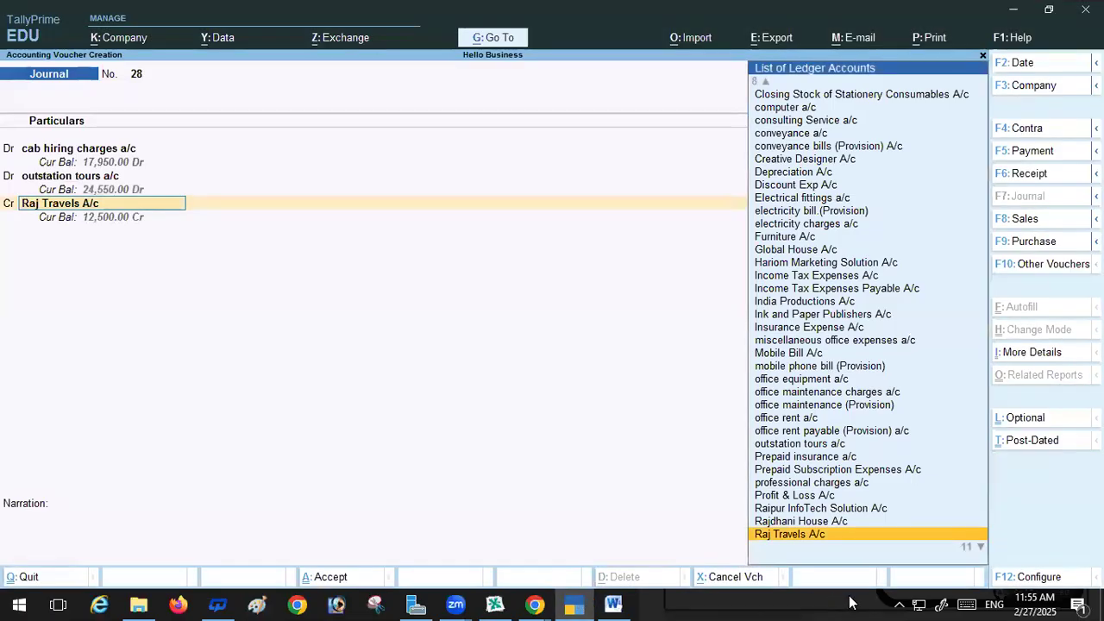
pyautogui.press('Return')
pyautogui.press('Return')
# Step: Allocate 5,900 Dr of the Raj Travels A/c amount against pending bill 8 as Agst Ref, and start a second Agst Ref line
pyautogui.press('Return')
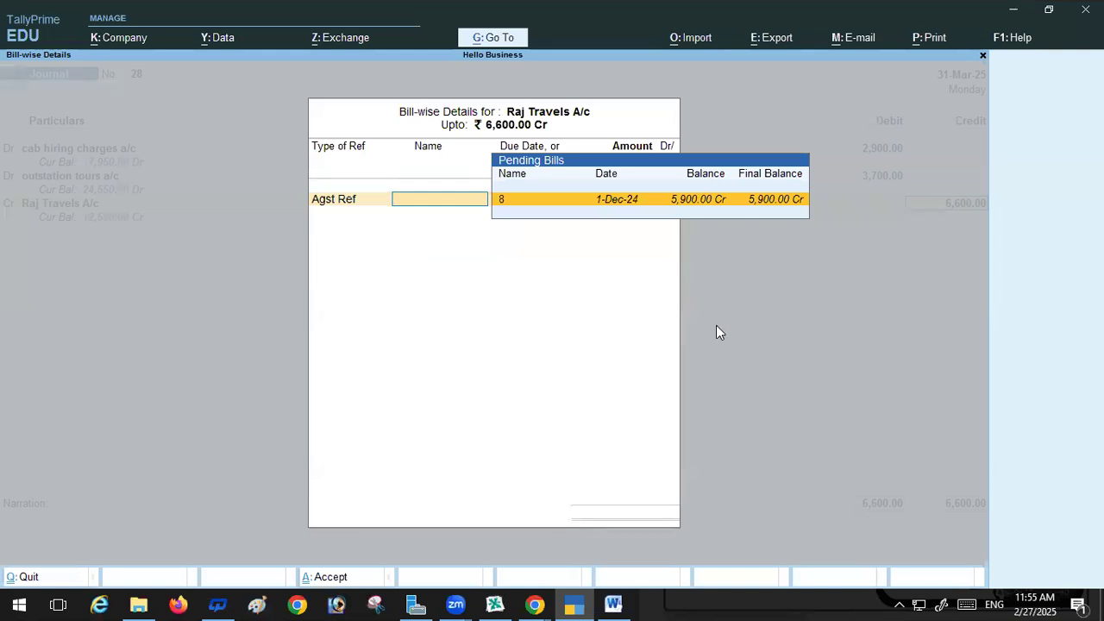
pyautogui.press('Return')
pyautogui.press('Return')
pyautogui.press('Return')
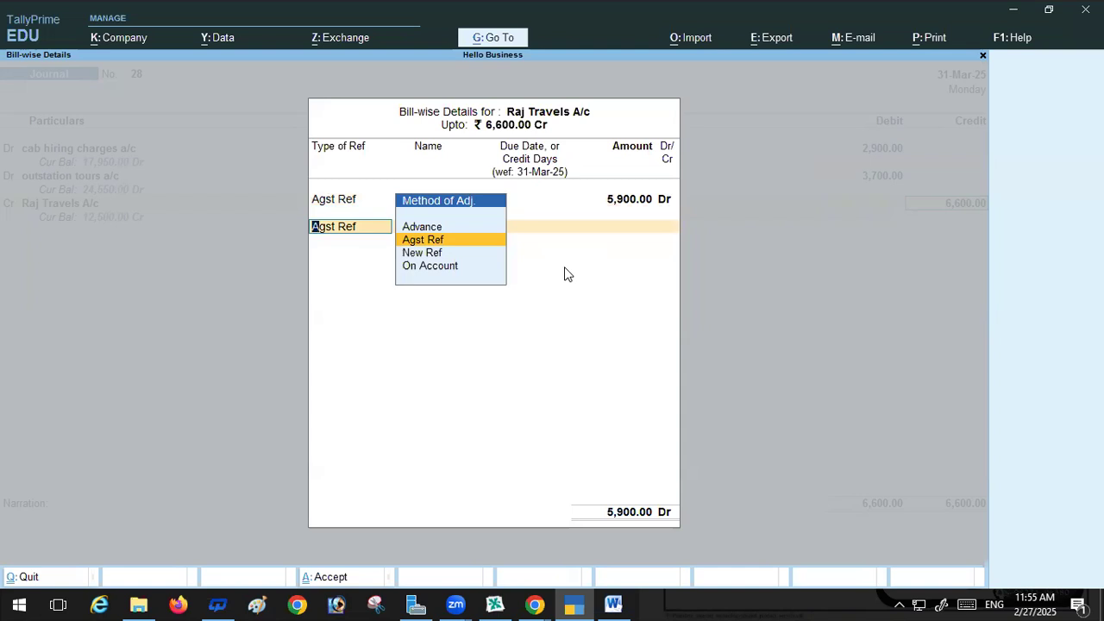
pyautogui.press('Return')
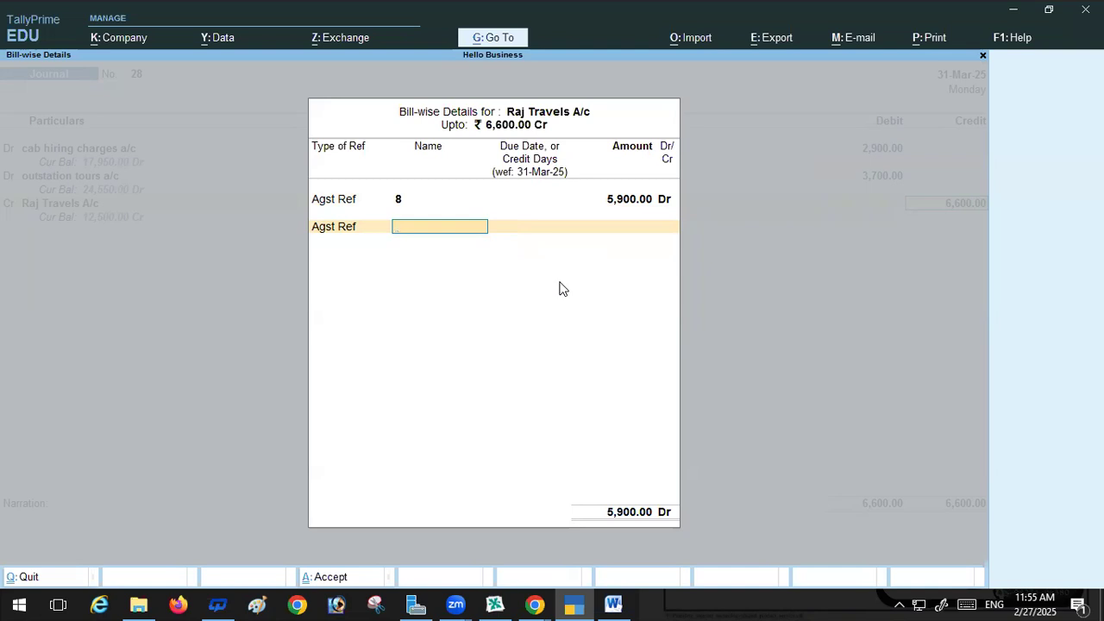
# Step: Change the first Raj Travels A/c bill reference to New Ref and try to keep the bill name 8
pyautogui.press('BackSpace')
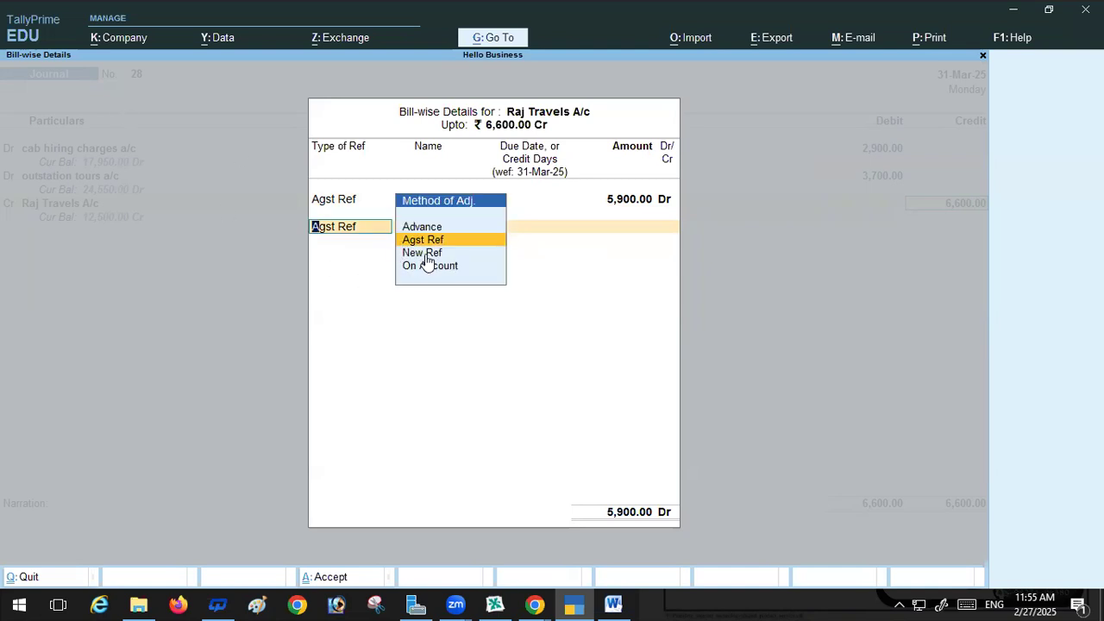
pyautogui.press('BackSpace')
pyautogui.press('BackSpace')
pyautogui.press('BackSpace')
pyautogui.press('BackSpace')
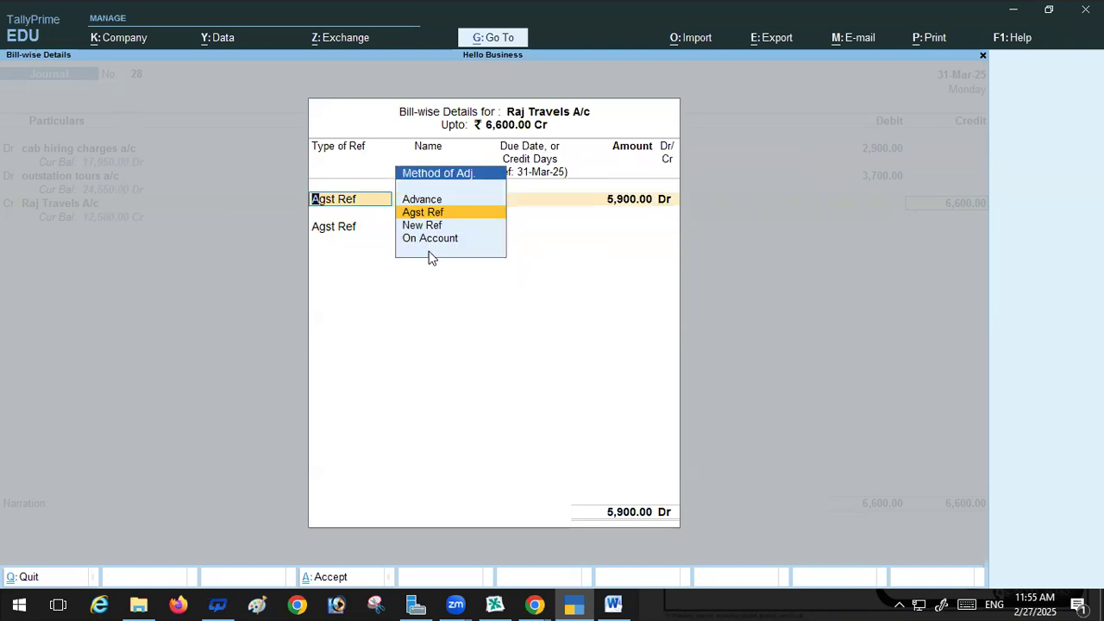
pyautogui.click(429, 228)
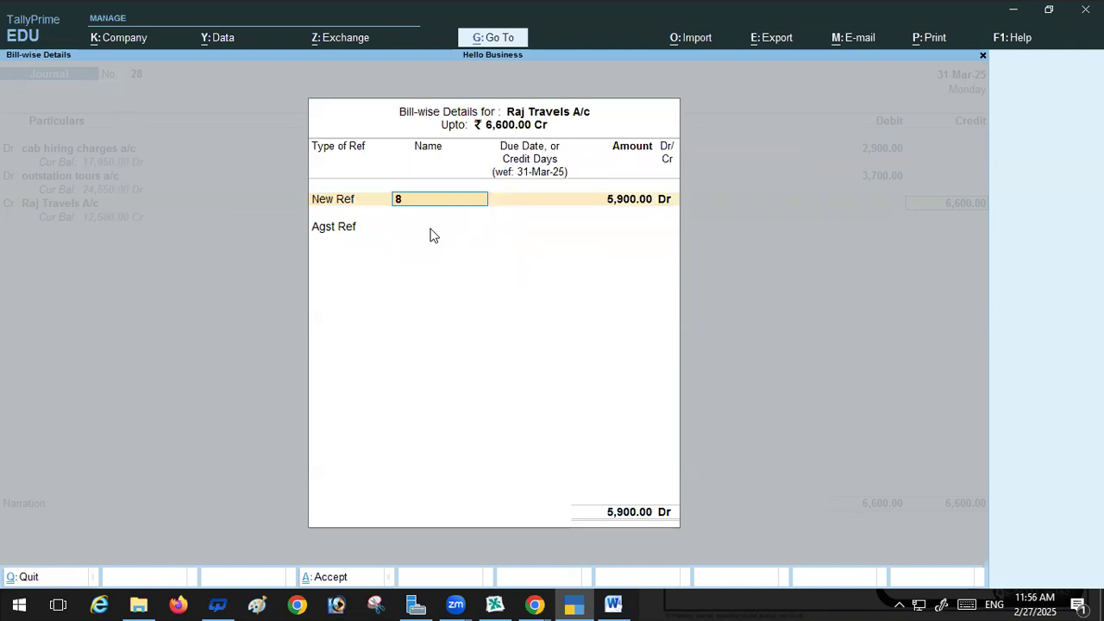
pyautogui.press('Return')
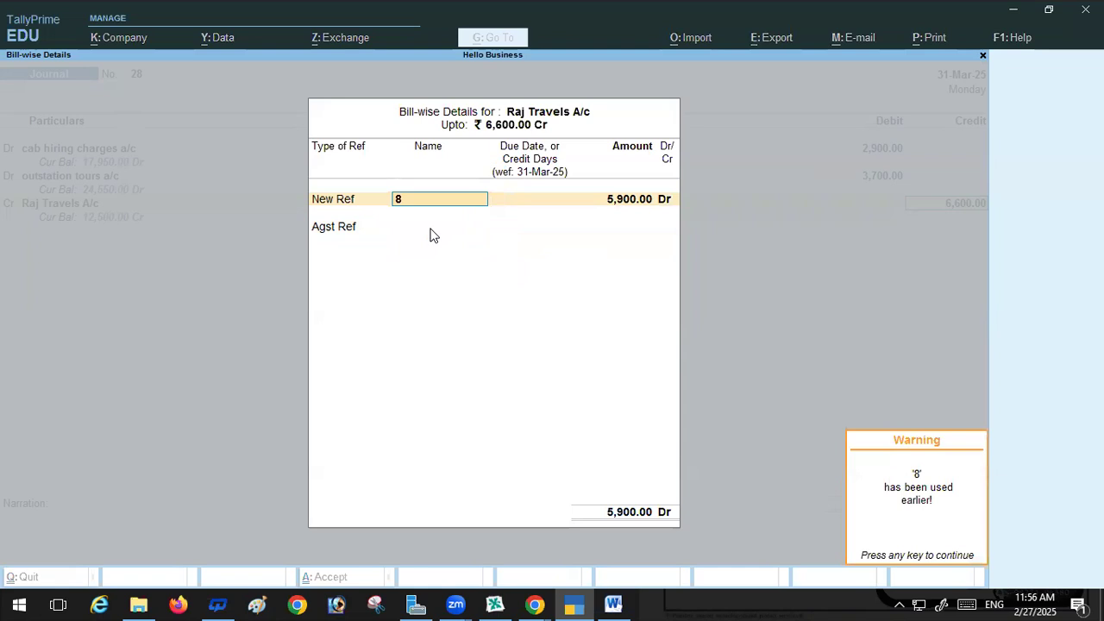
pyautogui.press('Return')
pyautogui.press('BackSpace')
pyautogui.press('BackSpace')
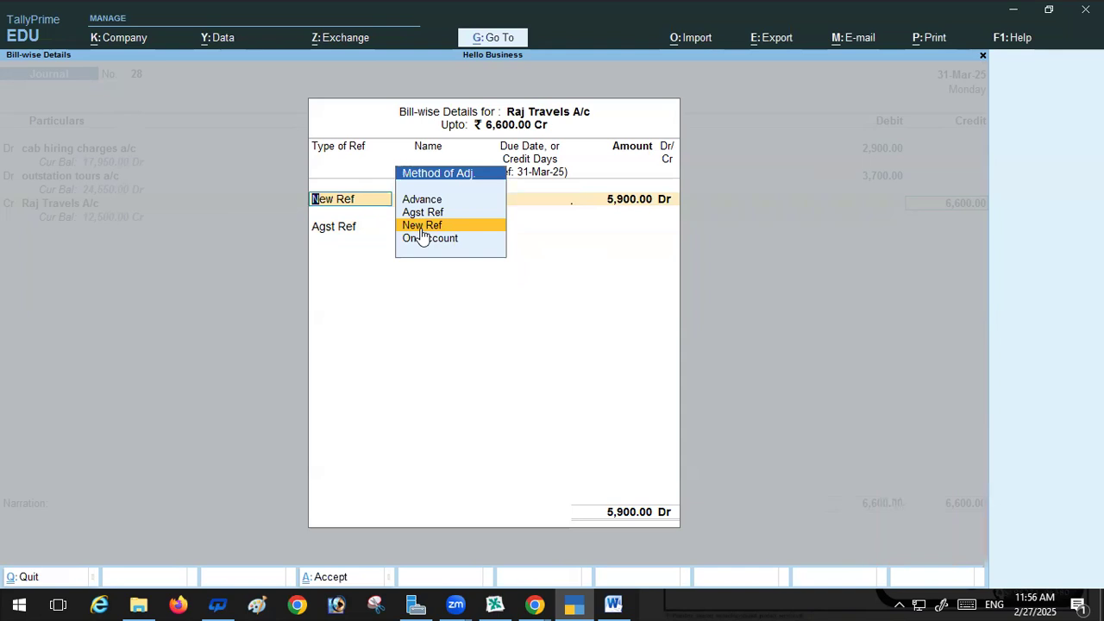
# Step: Leave the bill-wise details and try again to enter bill name 8 as New Ref under the Raj Travels A/c line
pyautogui.press('Escape')
pyautogui.press('Return')
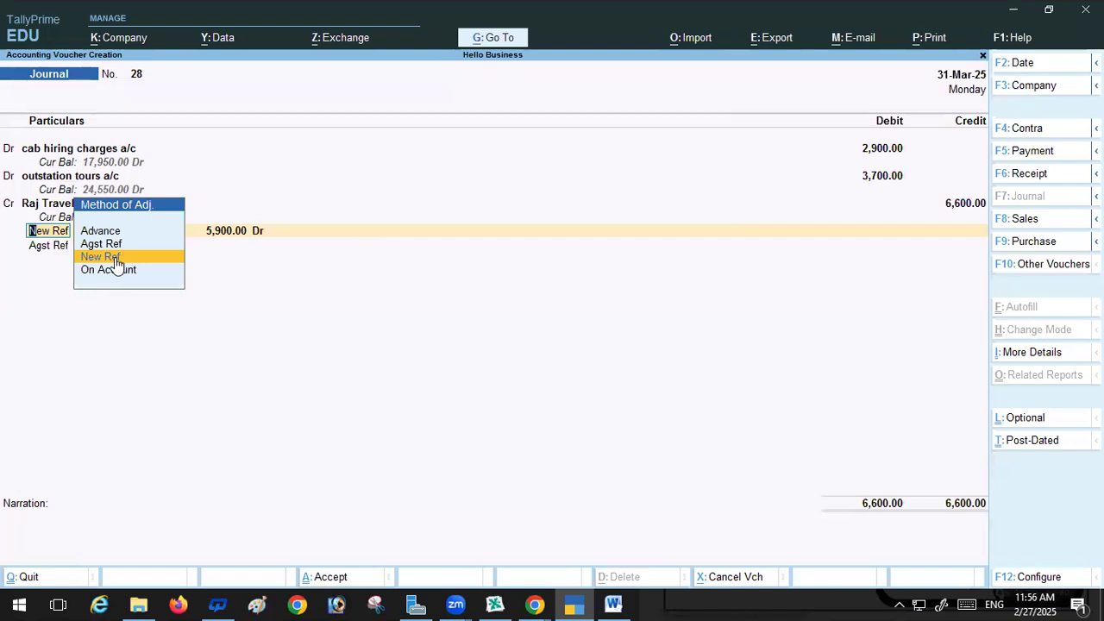
pyautogui.press('Return')
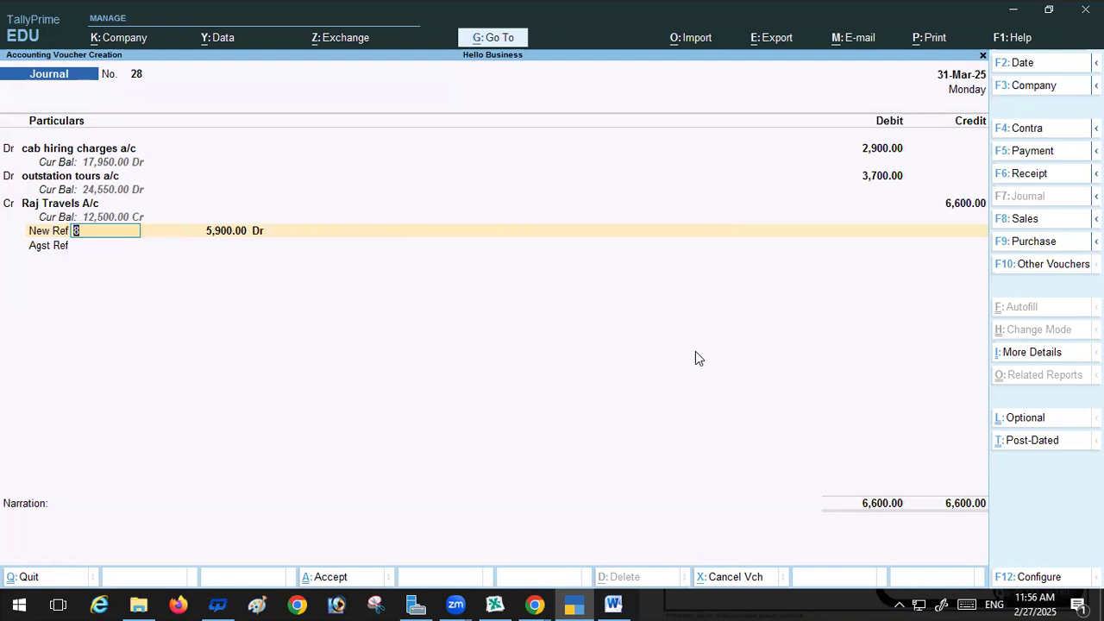
pyautogui.press('BackSpace')
pyautogui.press('BackSpace')
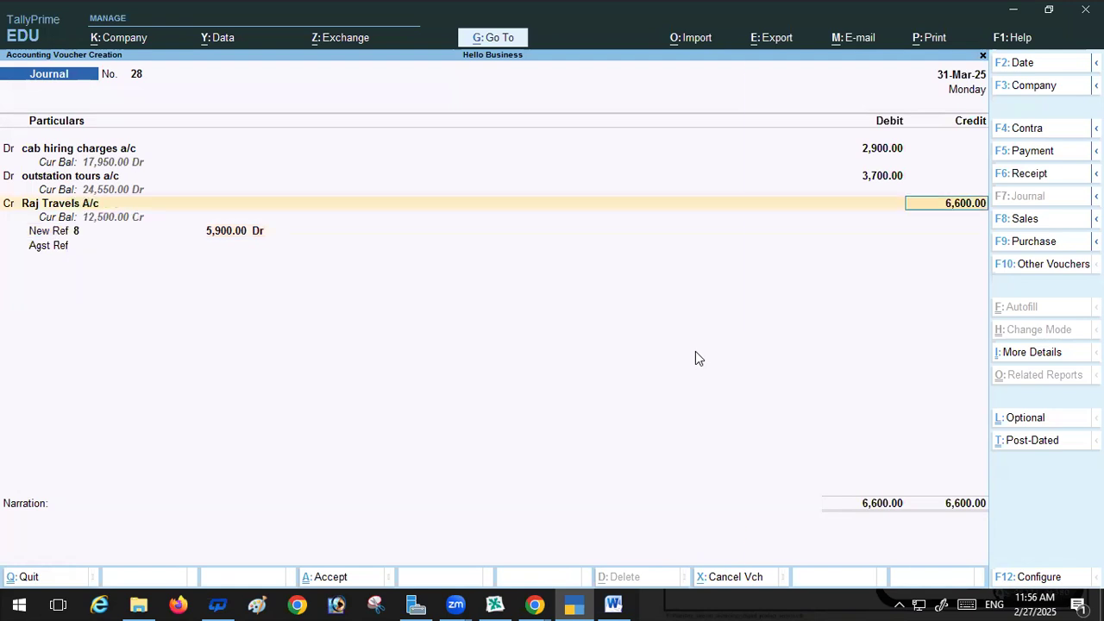
pyautogui.press('BackSpace')
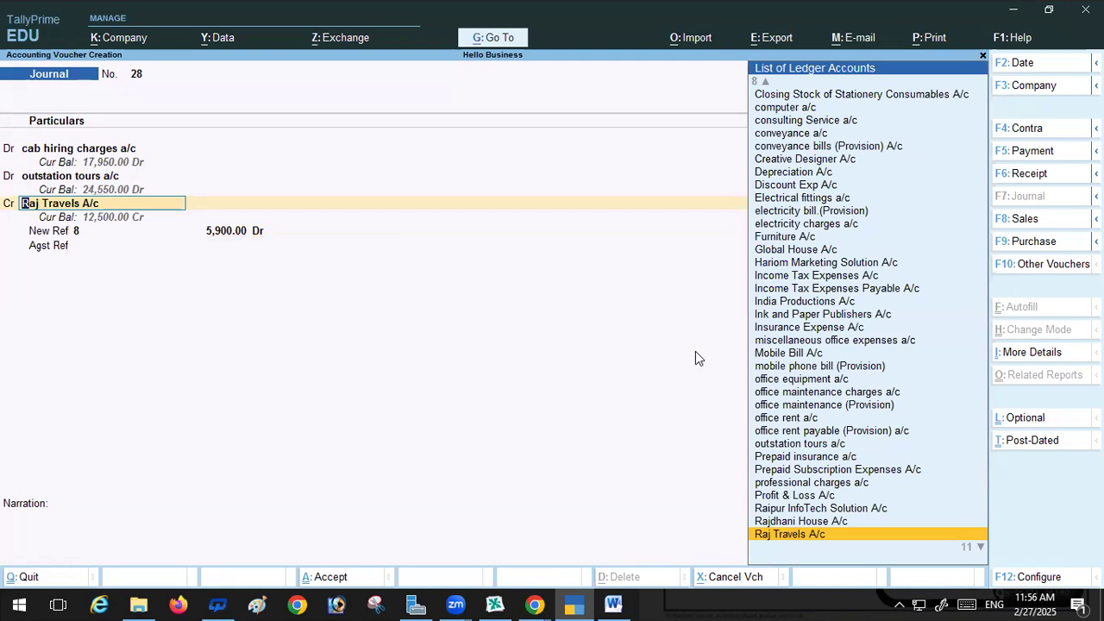
pyautogui.press('Return')
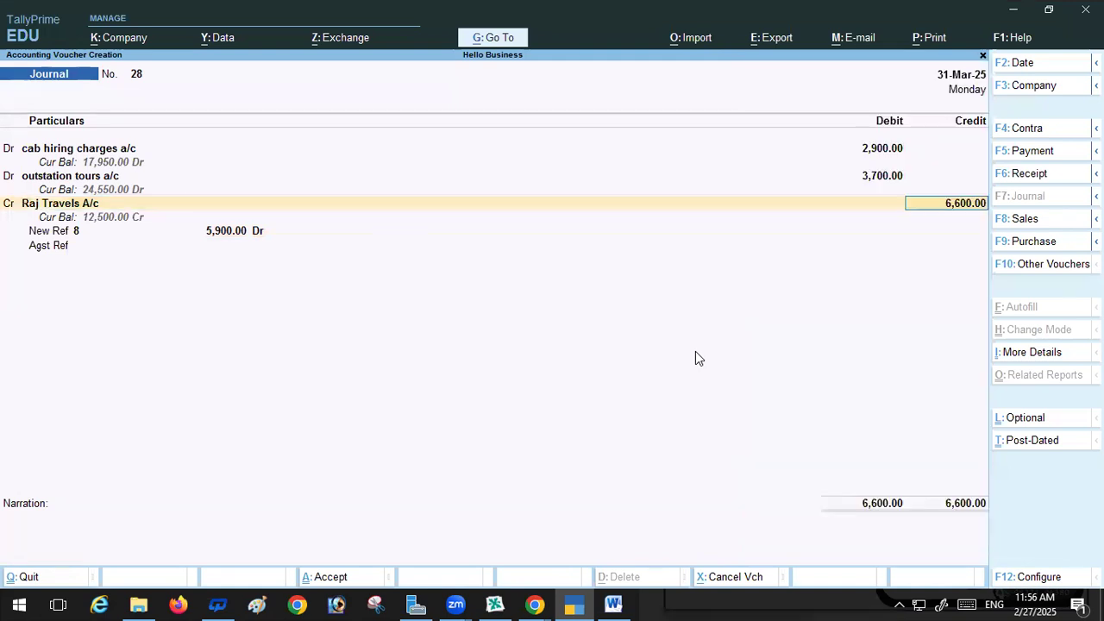
pyautogui.press('Return')
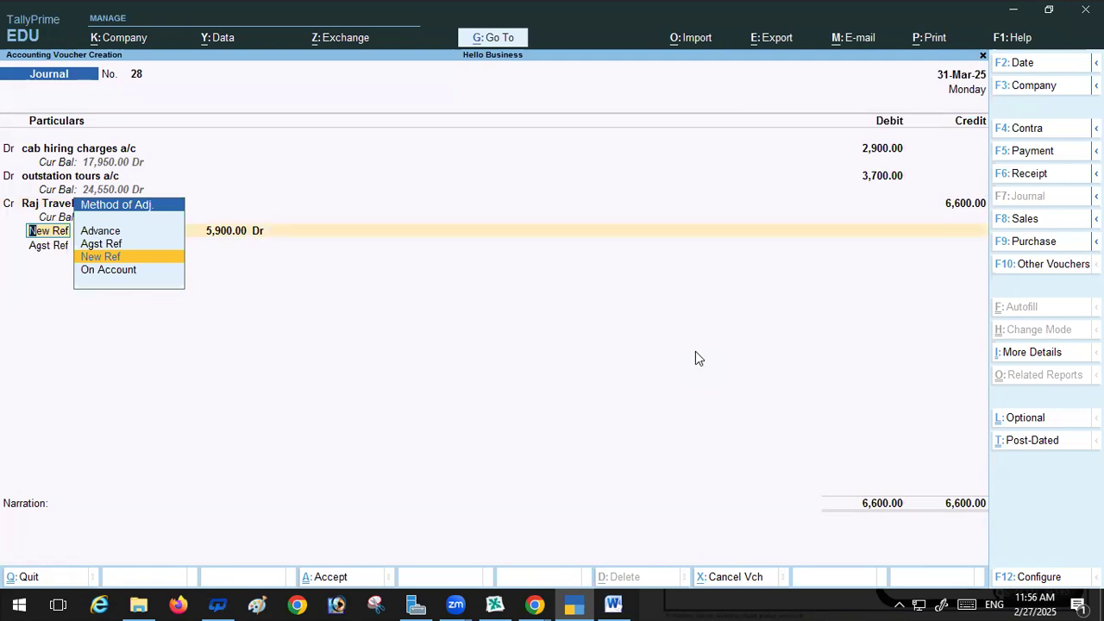
pyautogui.press('Return')
pyautogui.write('8')
pyautogui.press('Return')
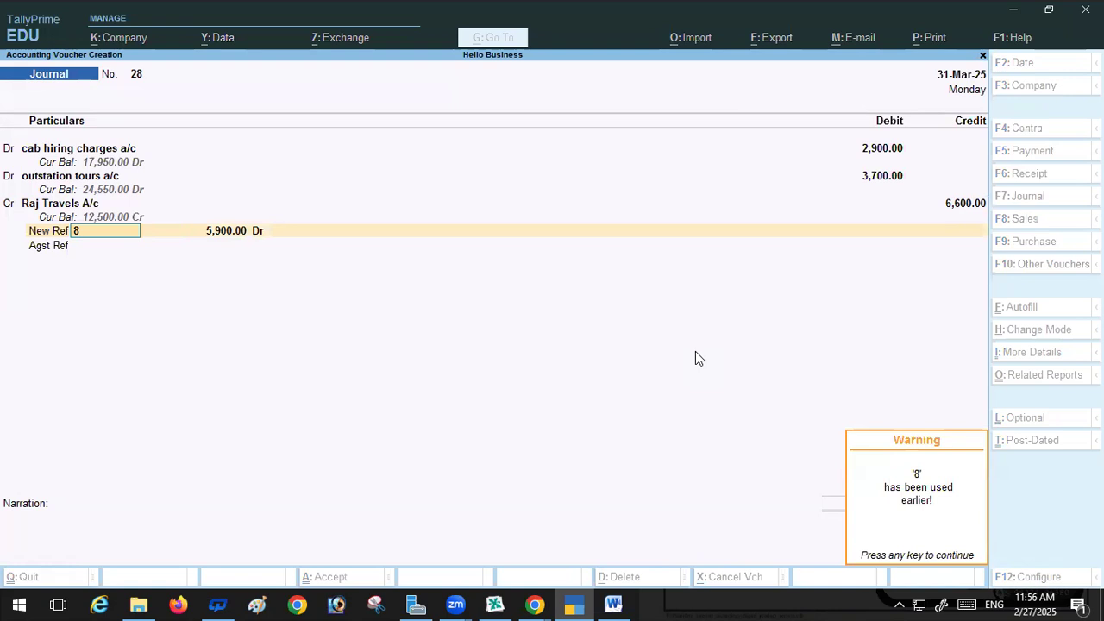
# Step: Back out of the Raj Travels A/c bill references and discard the unfinished journal voucher
pyautogui.press('BackSpace')
pyautogui.press('BackSpace')
pyautogui.press('BackSpace')
pyautogui.press('BackSpace')
pyautogui.press('BackSpace')
pyautogui.press('BackSpace')
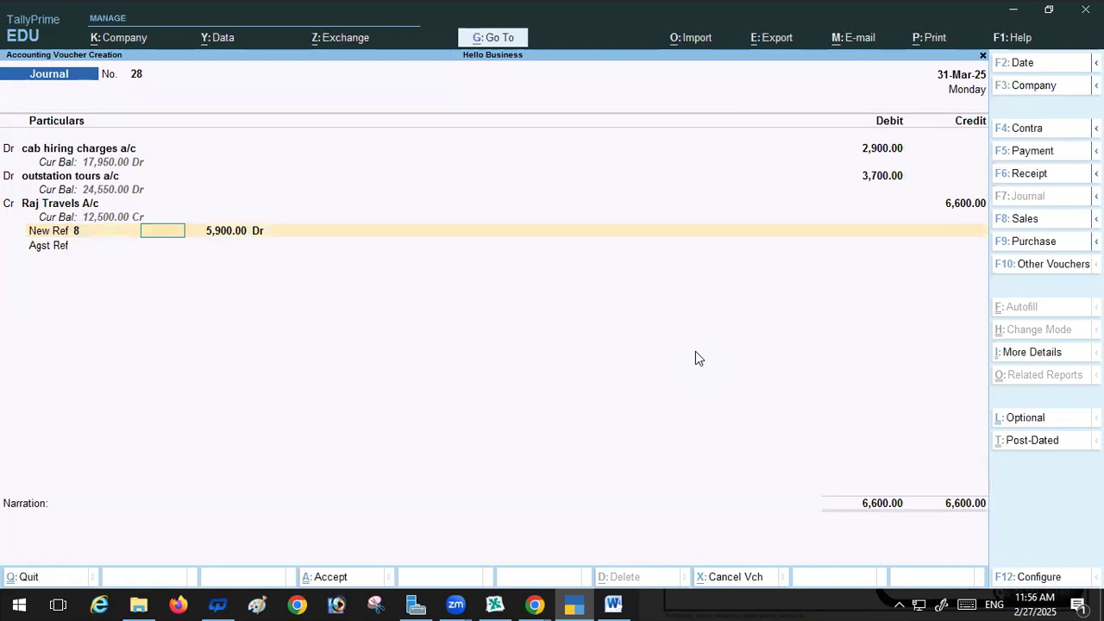
pyautogui.press('BackSpace')
pyautogui.press('BackSpace')
pyautogui.press('BackSpace')
pyautogui.press('BackSpace')
pyautogui.press('BackSpace')
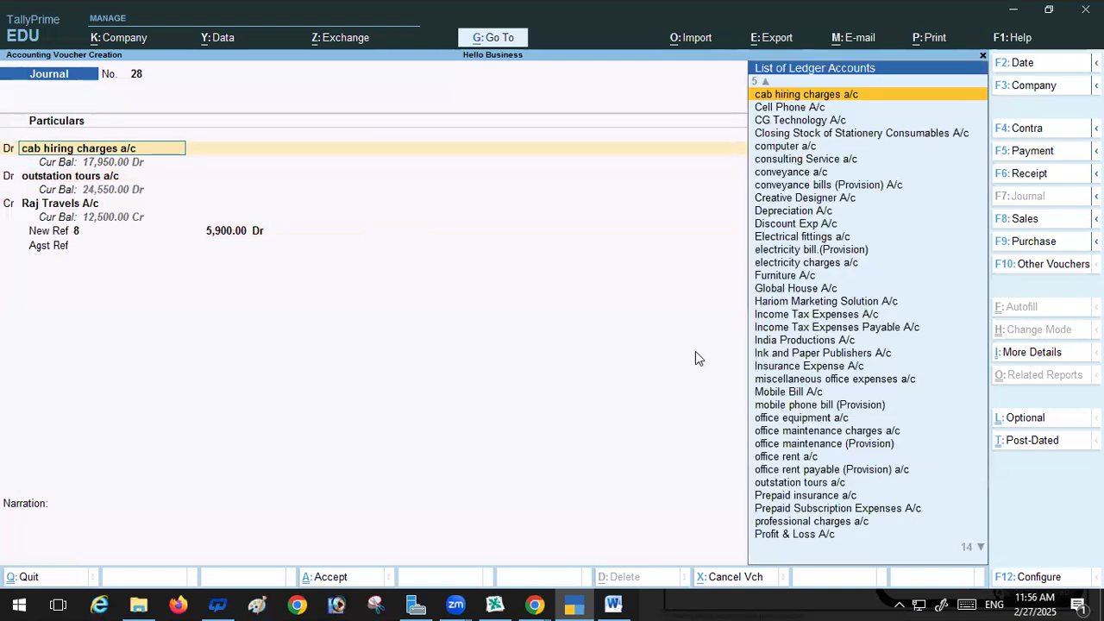
pyautogui.press('Escape')
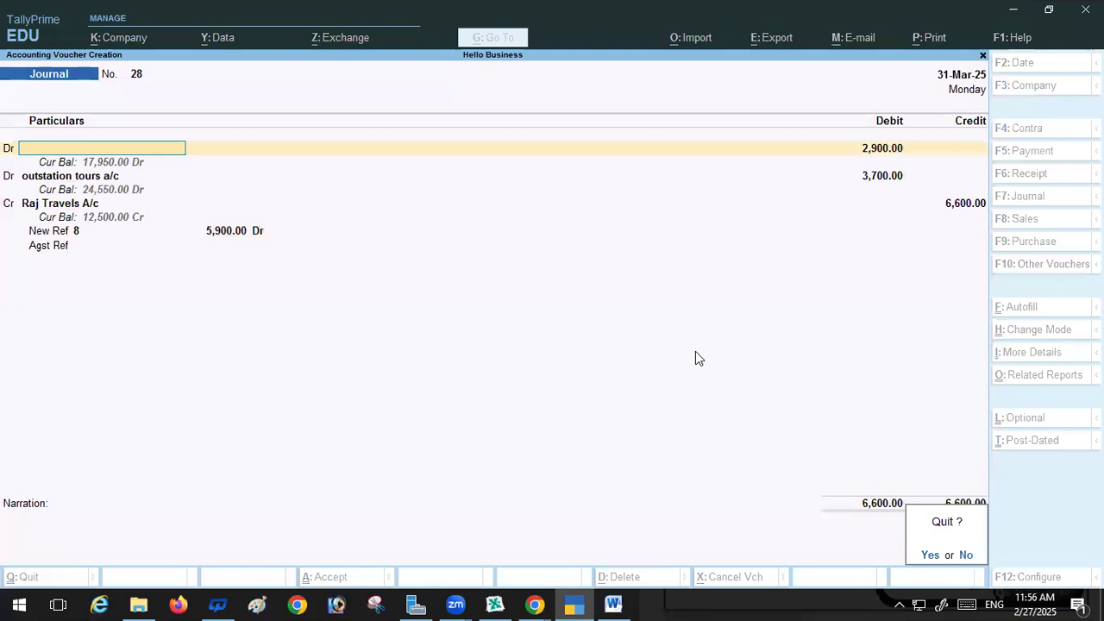
pyautogui.press('y')
pyautogui.press('Return')
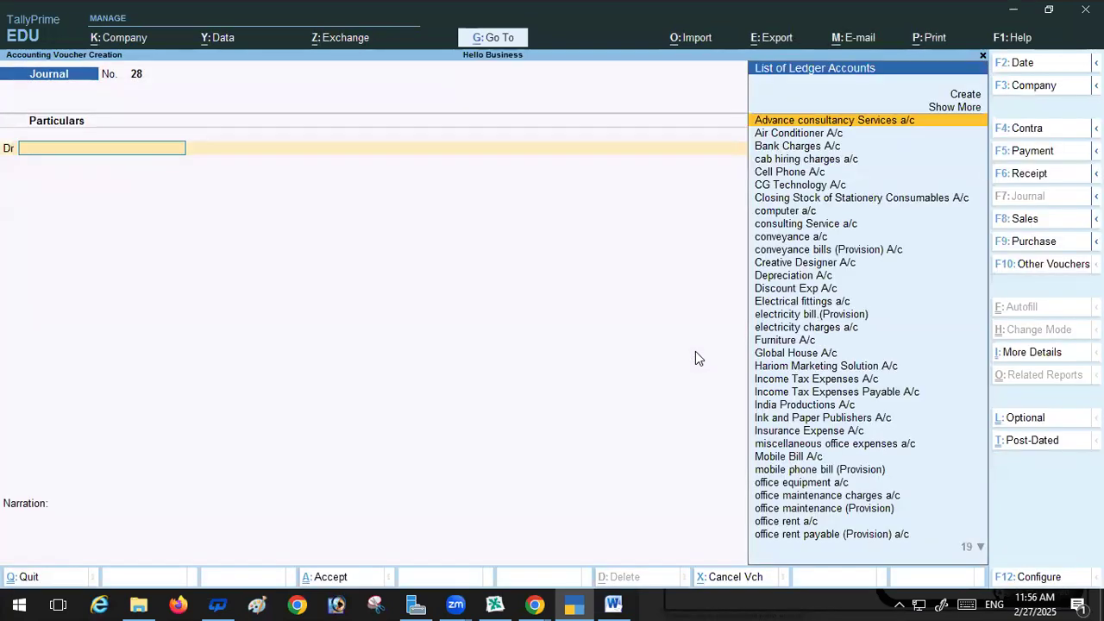
# Step: Set the date of the new journal voucher to 31-3-2025
pyautogui.press('F2')
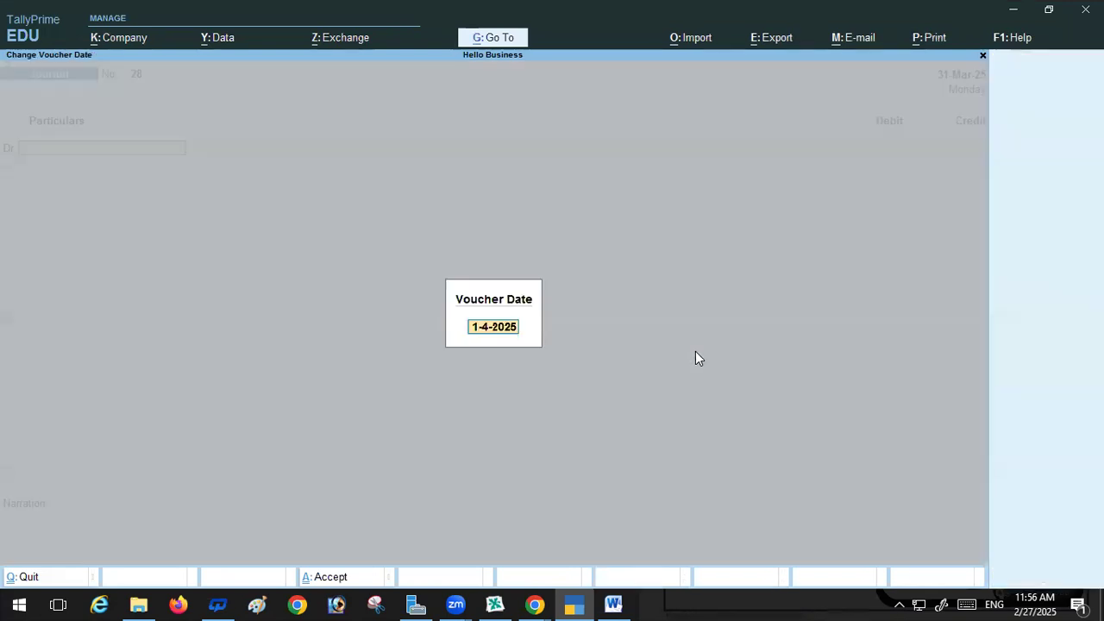
pyautogui.press('BackSpace')
pyautogui.write('31')
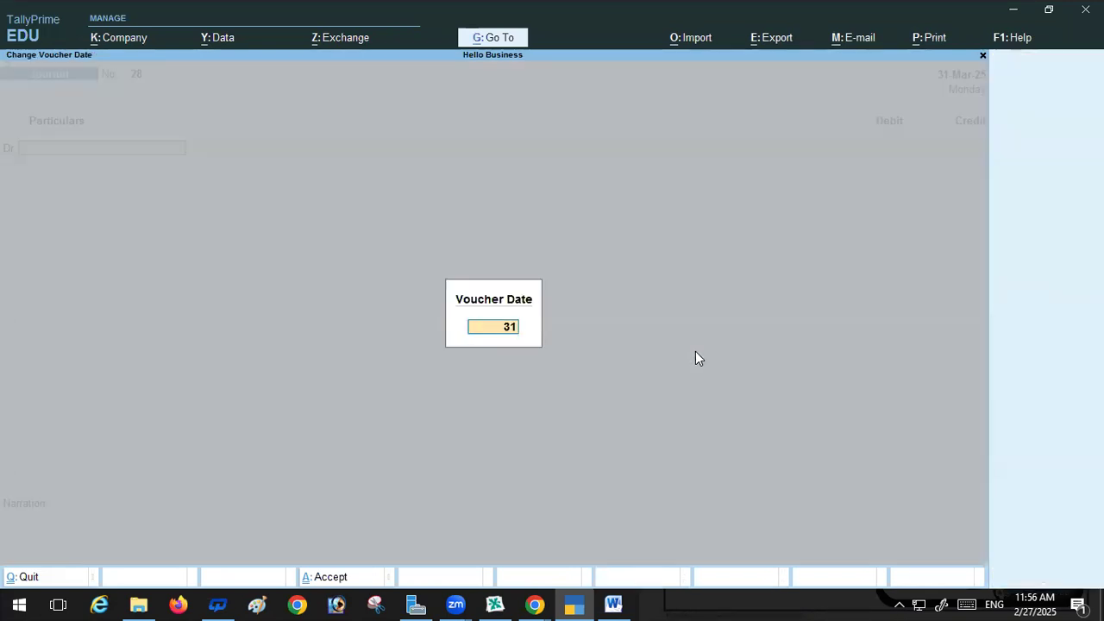
pyautogui.write('-3-2025')
pyautogui.press('Return')
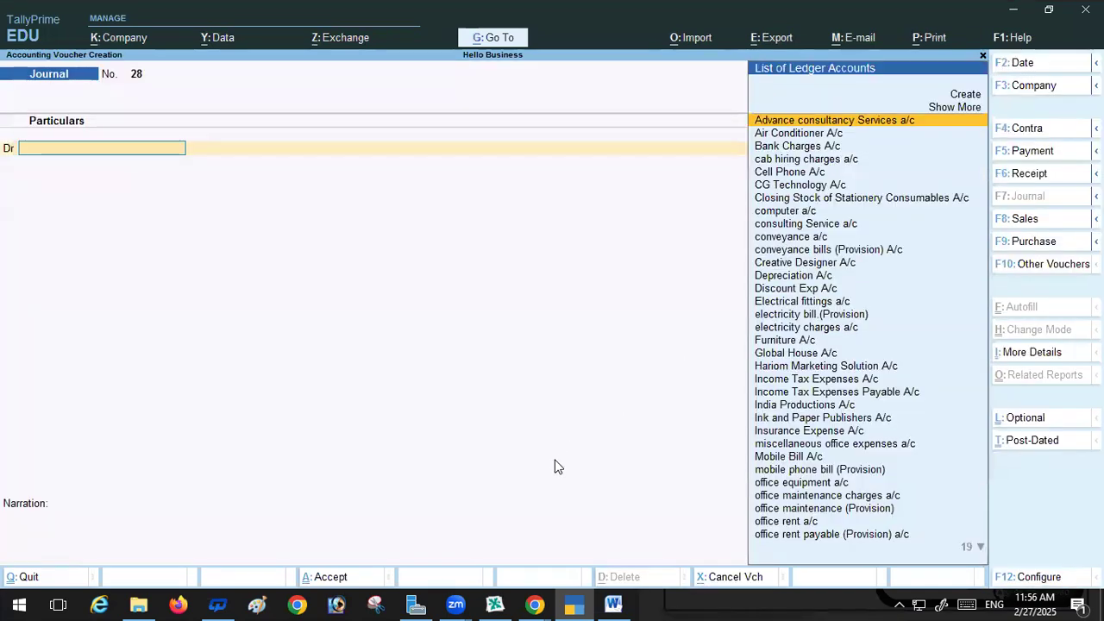
# Step: Debit cab hiring charges a/c with 2,900 and outstation tours a/c with 3,700 in the journal voucher
pyautogui.click(770, 161)
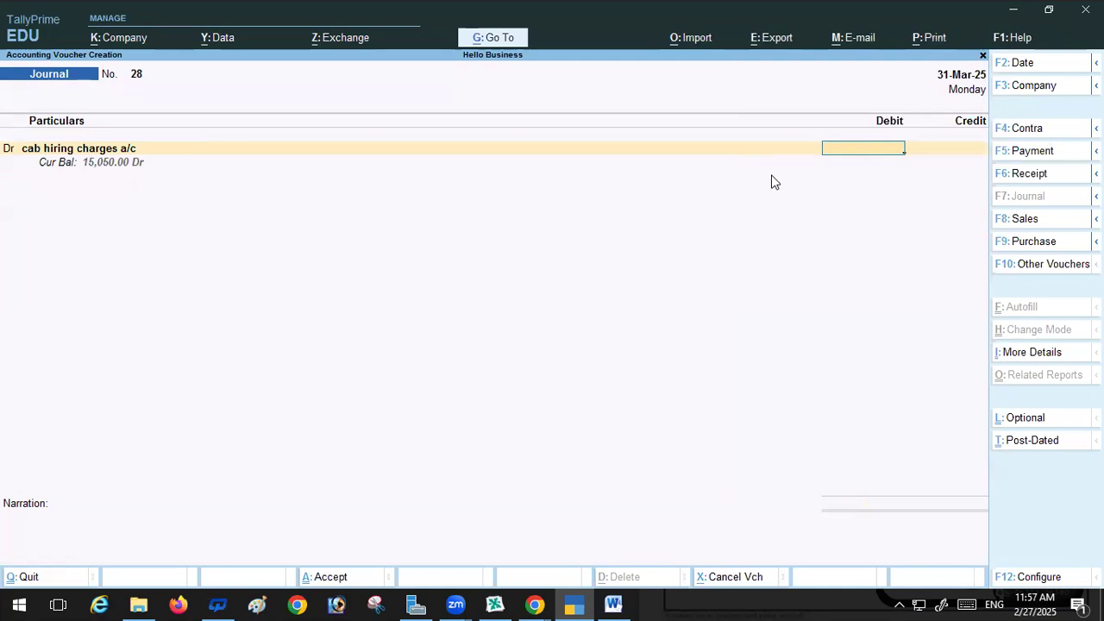
pyautogui.write('2900')
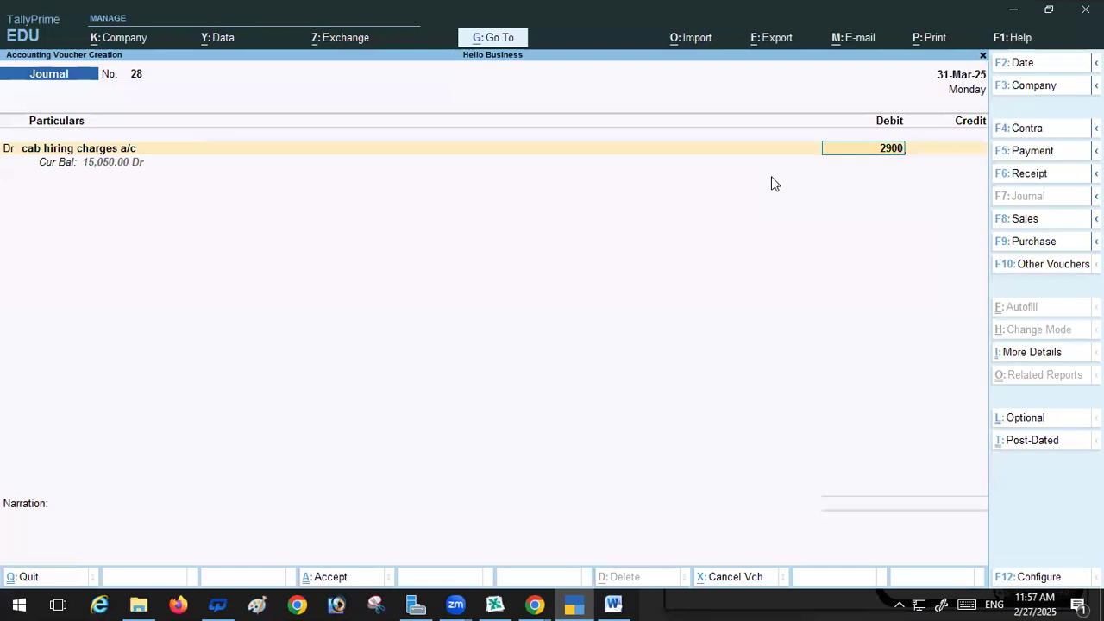
pyautogui.press('Return')
pyautogui.write('Dr')
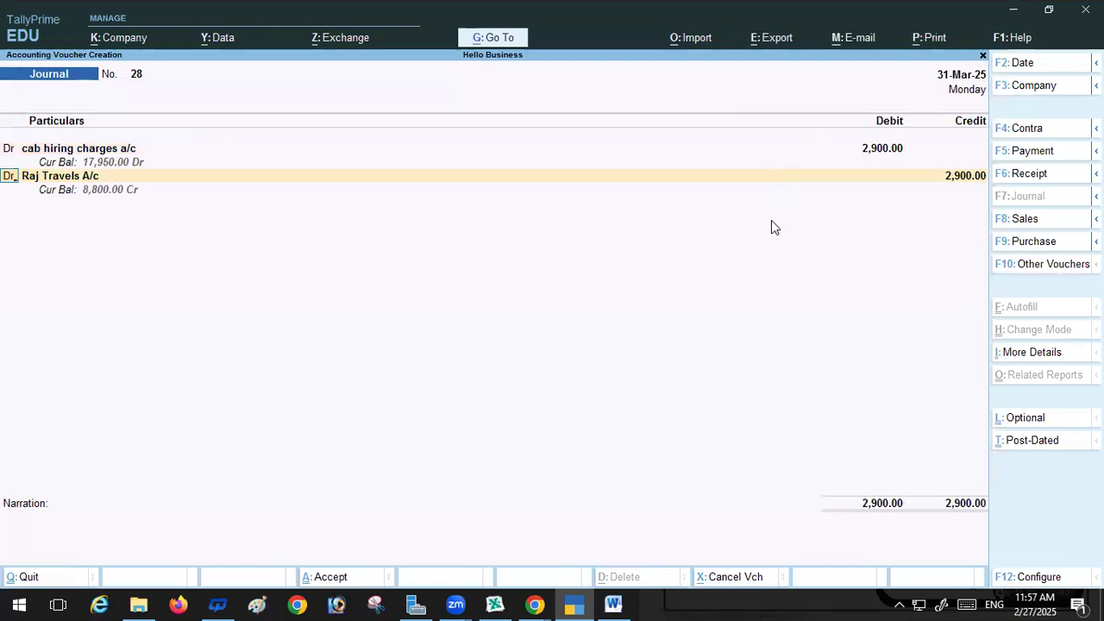
pyautogui.press('Return')
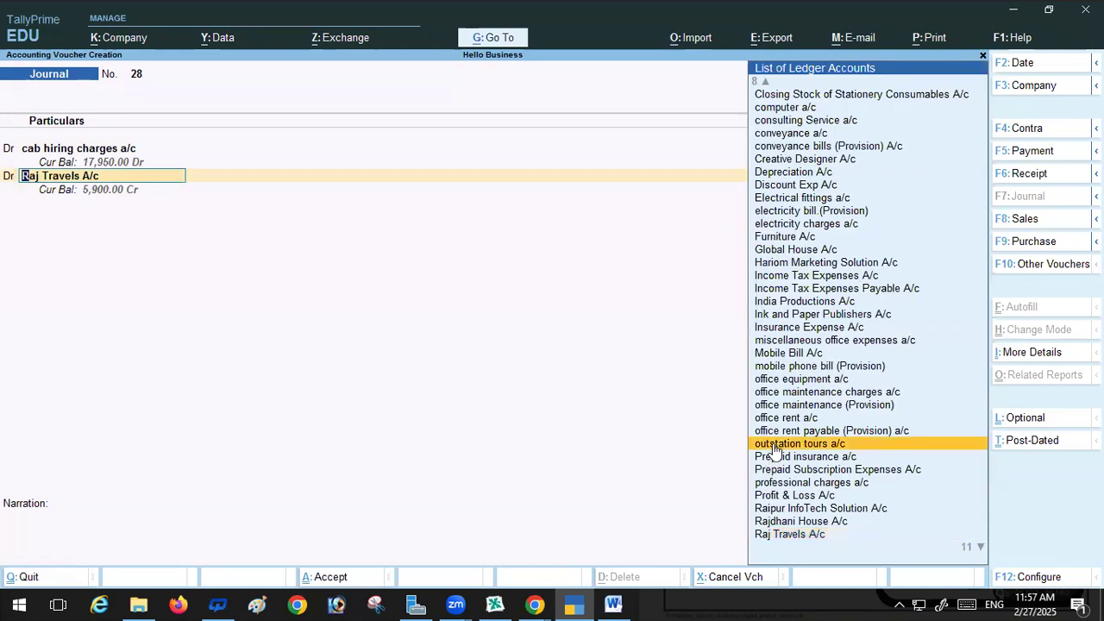
pyautogui.click(774, 443)
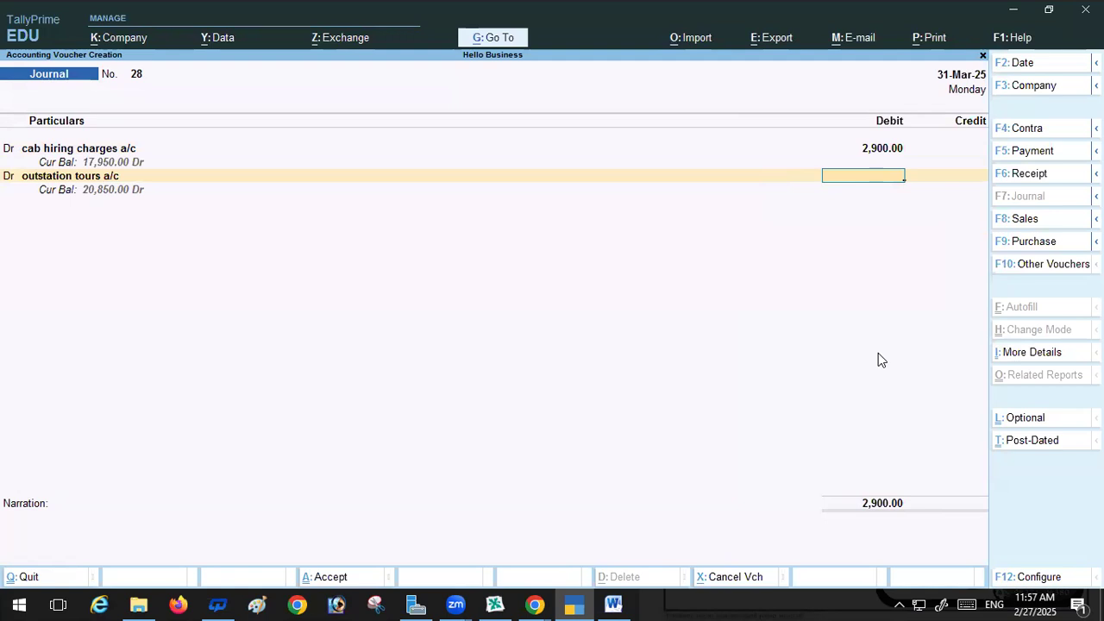
pyautogui.write('3700')
pyautogui.press('Return')
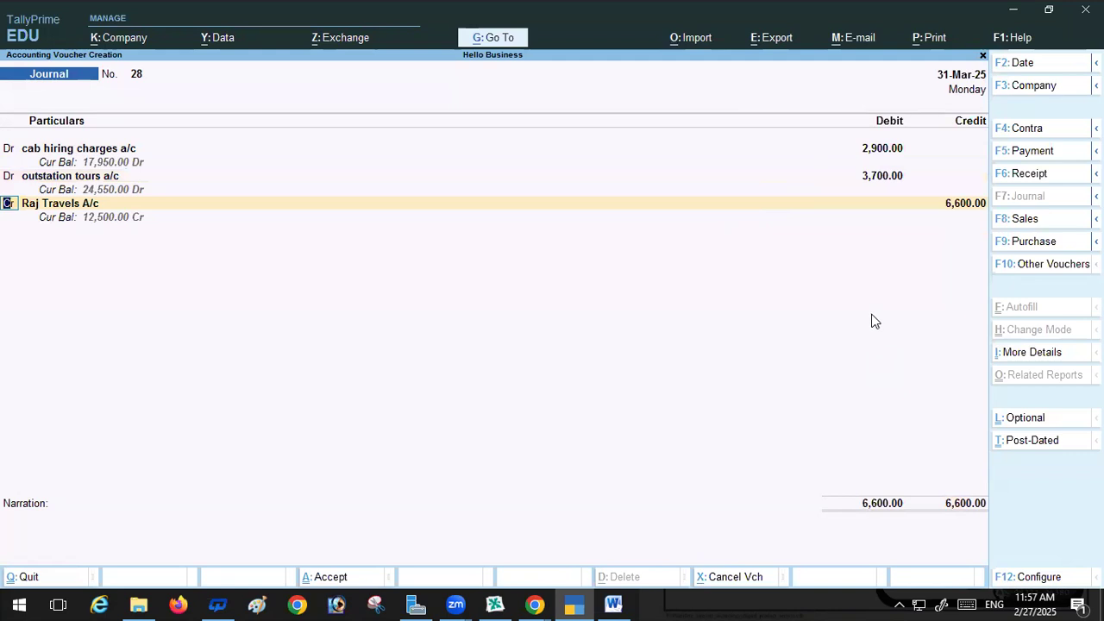
# Step: Credit Raj Travels A/c with 6,600 as New Ref 28 and save the voucher without a narration
pyautogui.press('Return')
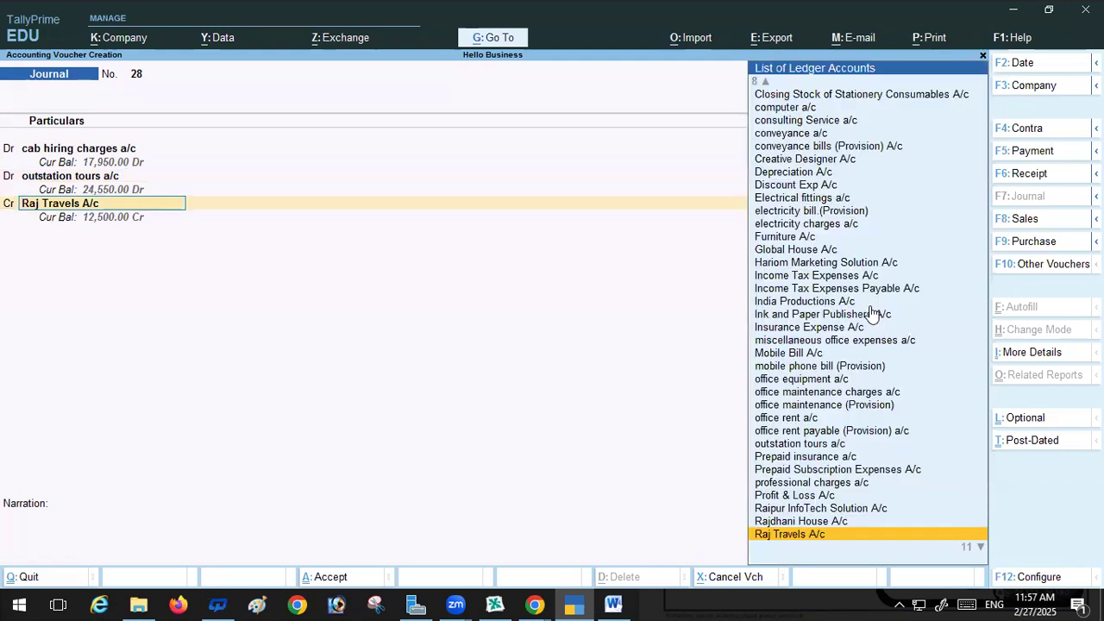
pyautogui.press('Return')
pyautogui.press('Return')
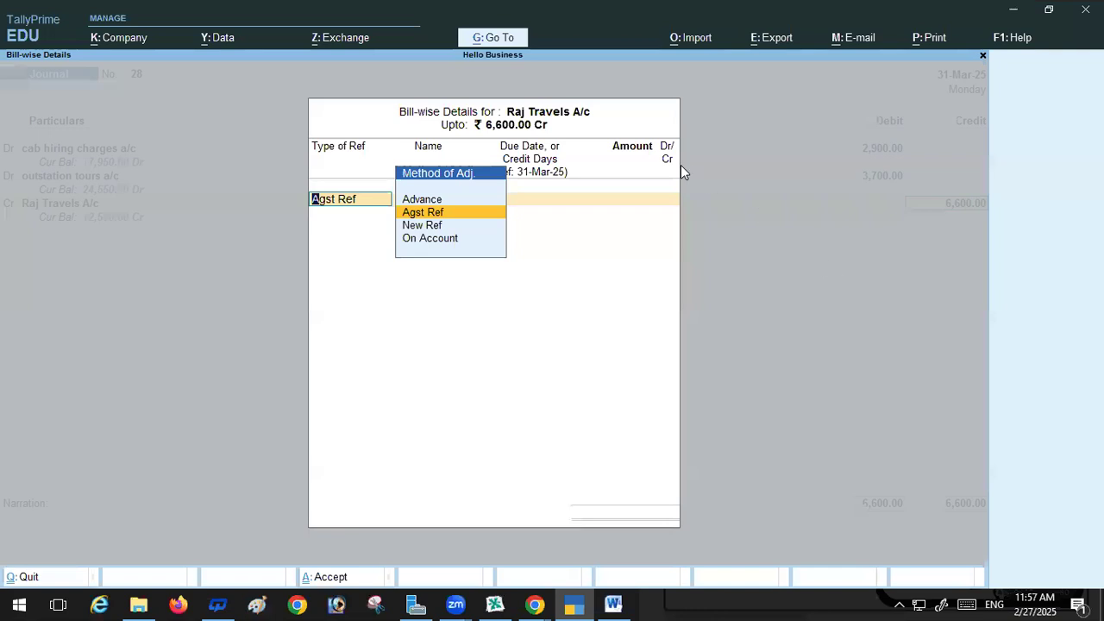
pyautogui.click(423, 225)
pyautogui.press('Return')
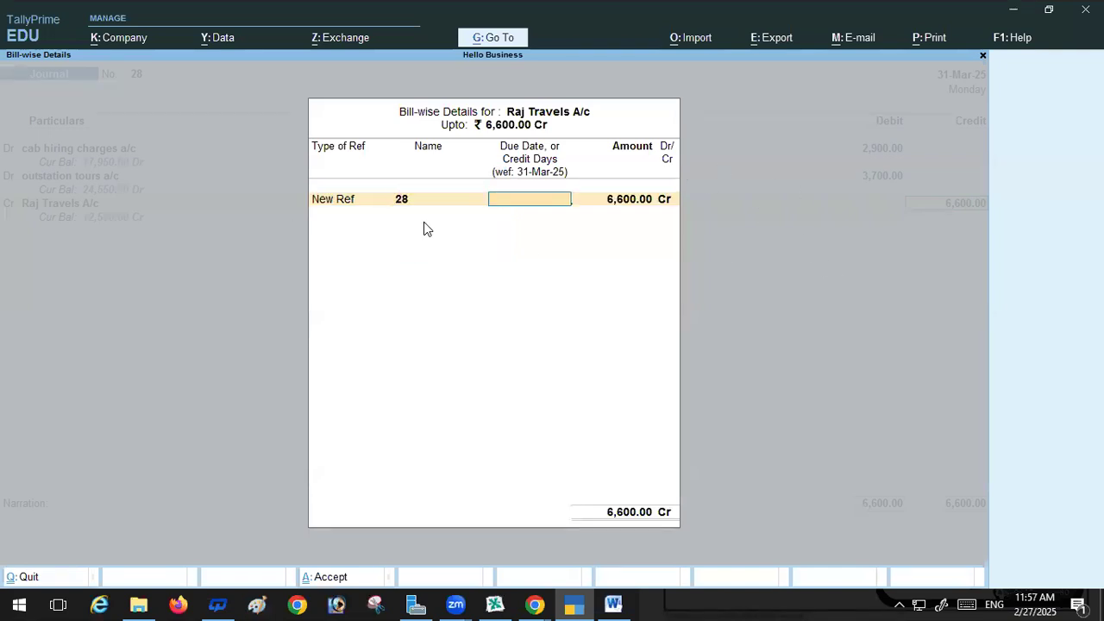
pyautogui.press('Return')
pyautogui.press('Return')
pyautogui.press('Return')
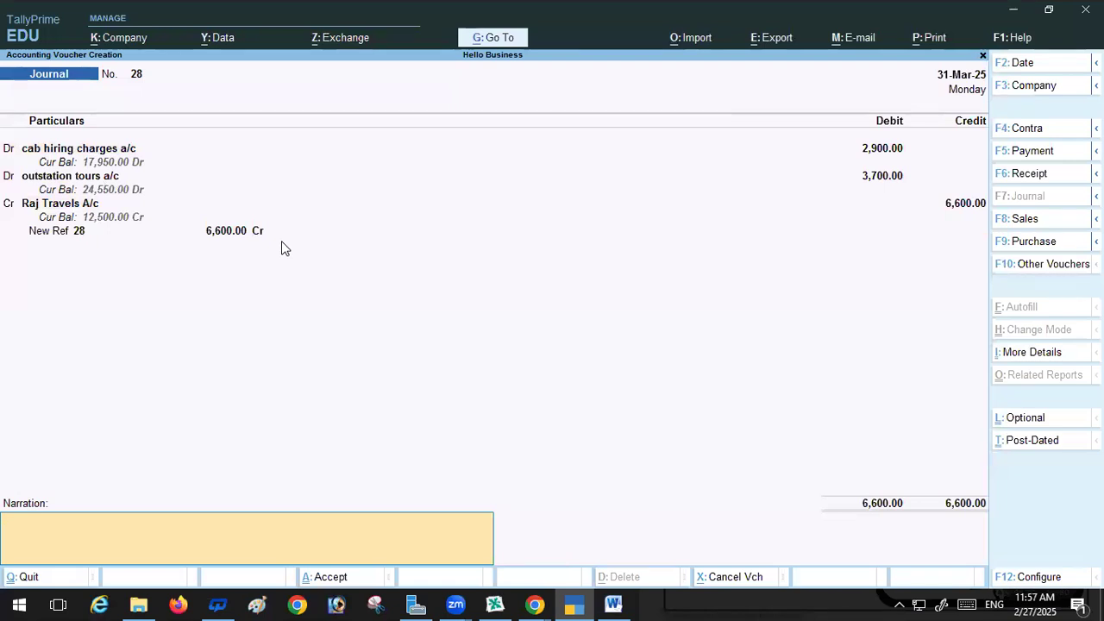
pyautogui.press('Return')
pyautogui.press('Return')
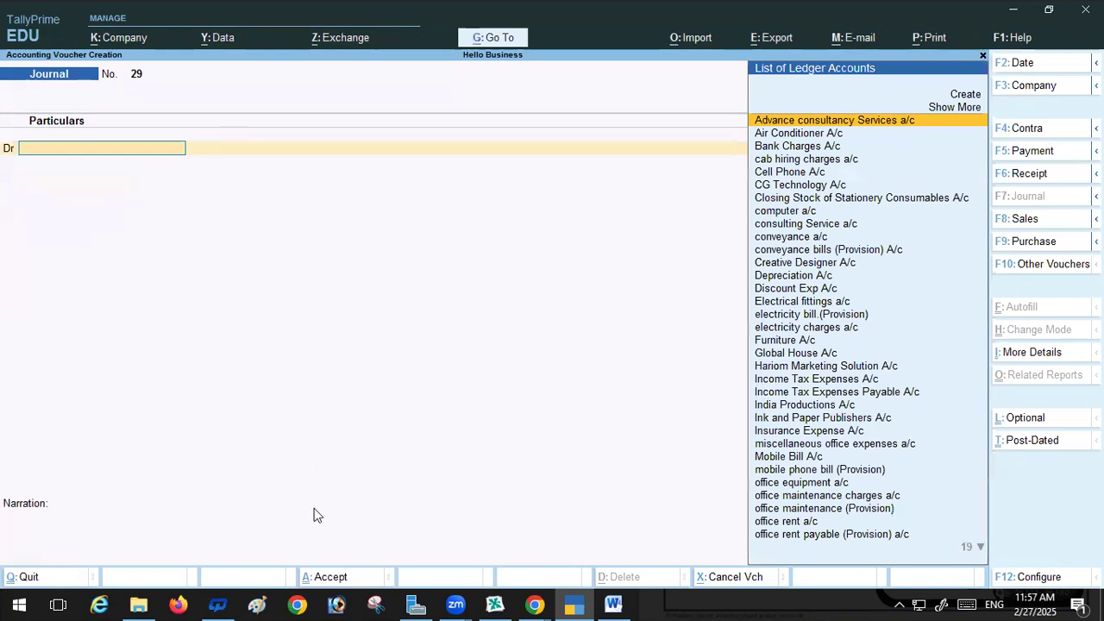
# Step: Check entry 151 in Word and debit electricity charges a/c with 870 in the TallyPrime journal voucher
pyautogui.hotkey('alt', 'Tab')
pyautogui.scroll(-4, 401, 440)
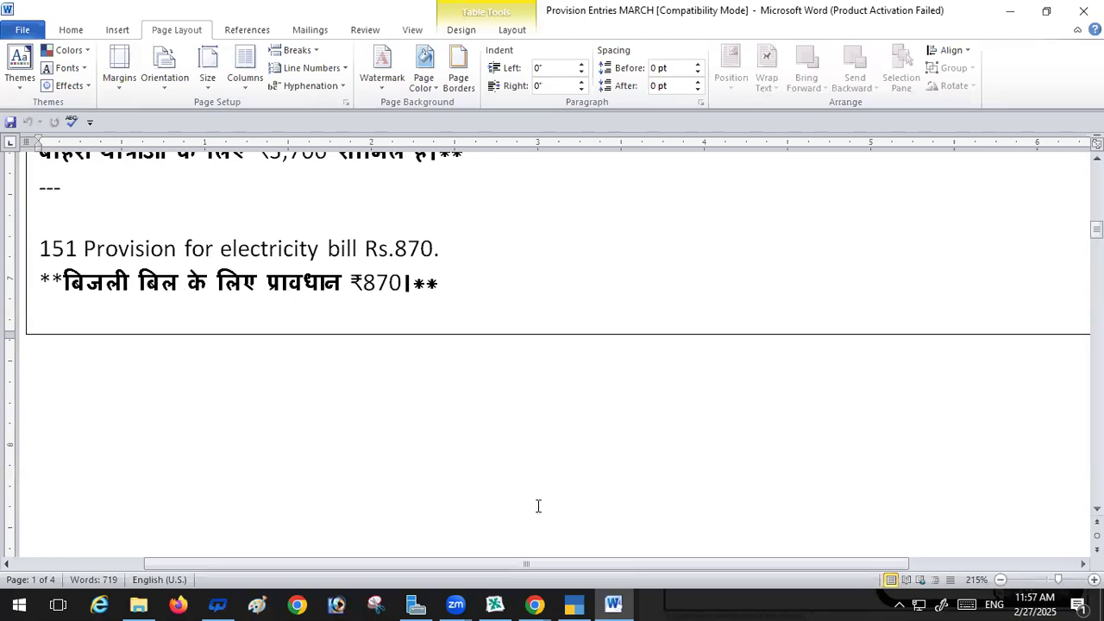
pyautogui.hotkey('alt', 'Tab')
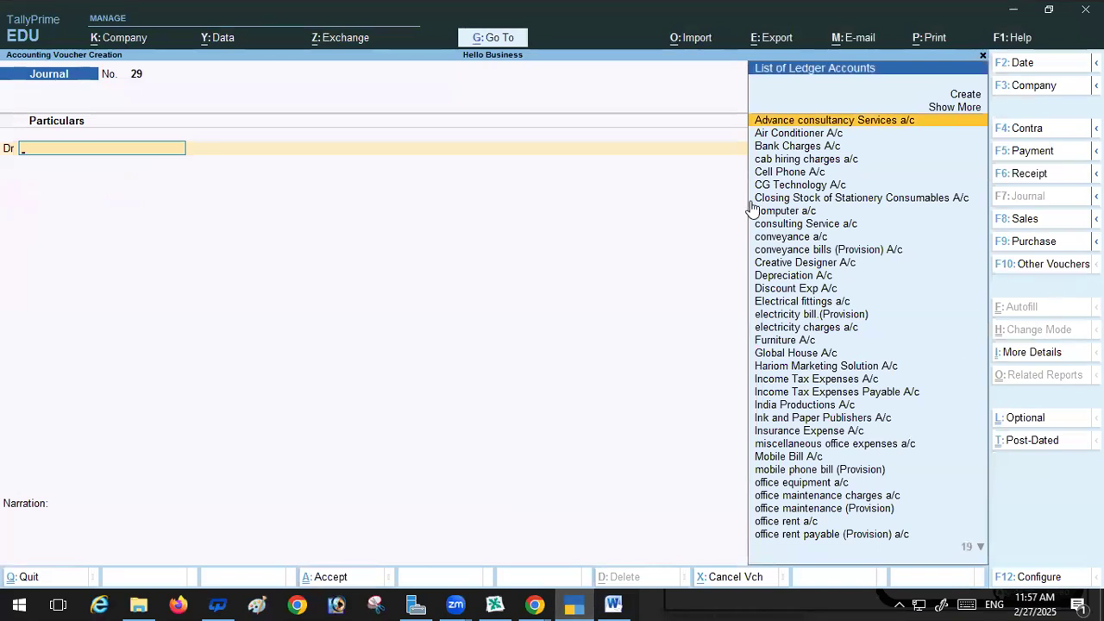
pyautogui.write('E')
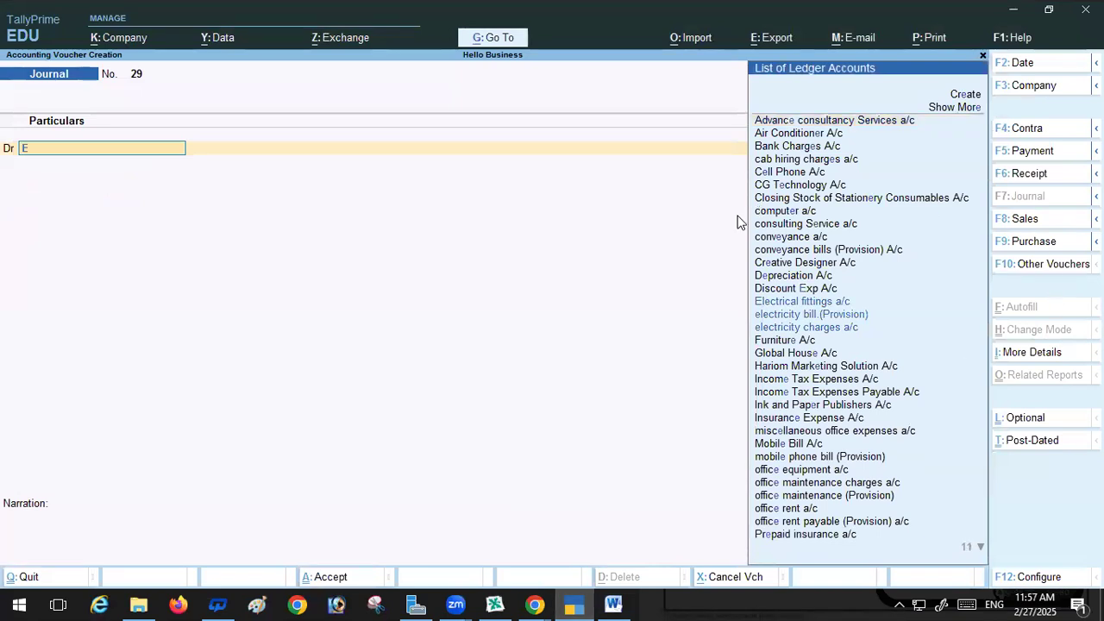
pyautogui.click(790, 329)
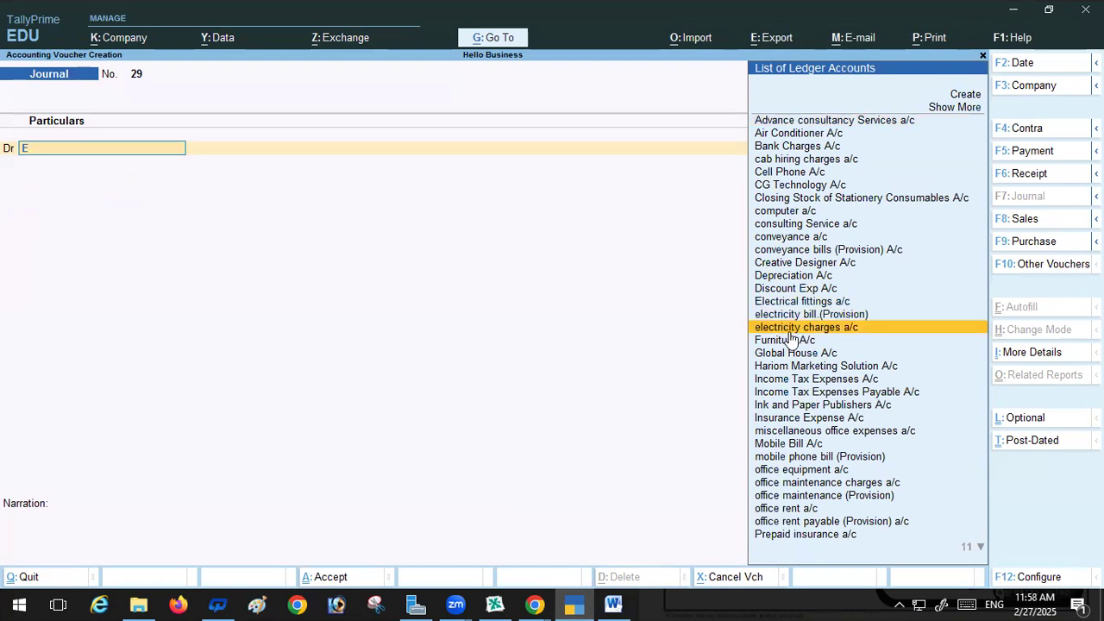
pyautogui.click(790, 332)
pyautogui.click(613, 604)
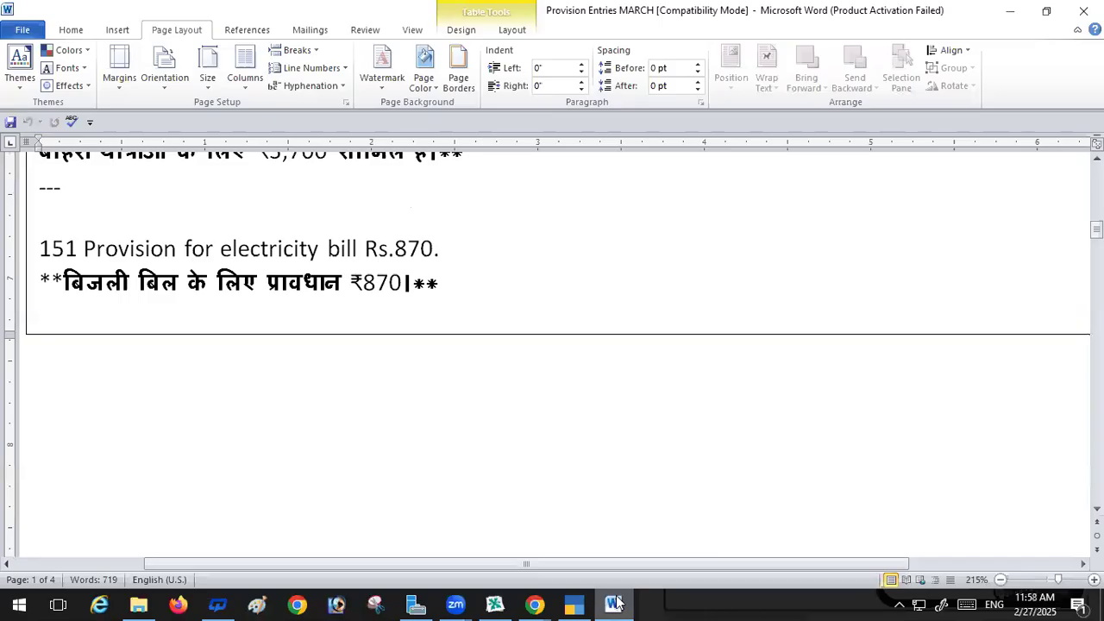
pyautogui.click(576, 604)
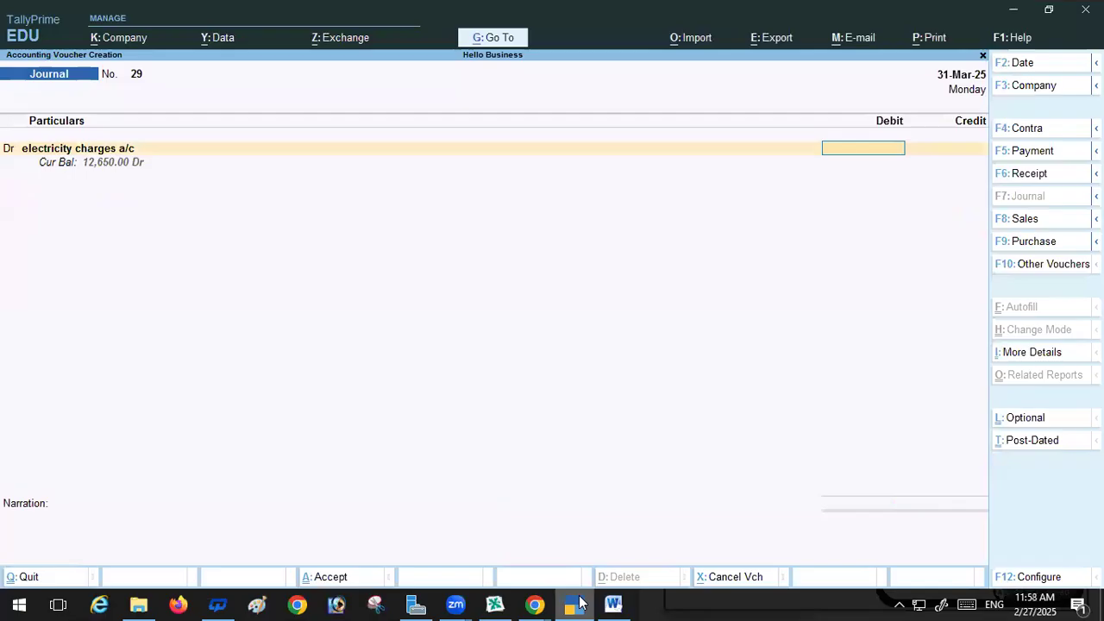
pyautogui.write('870')
pyautogui.press('Return')
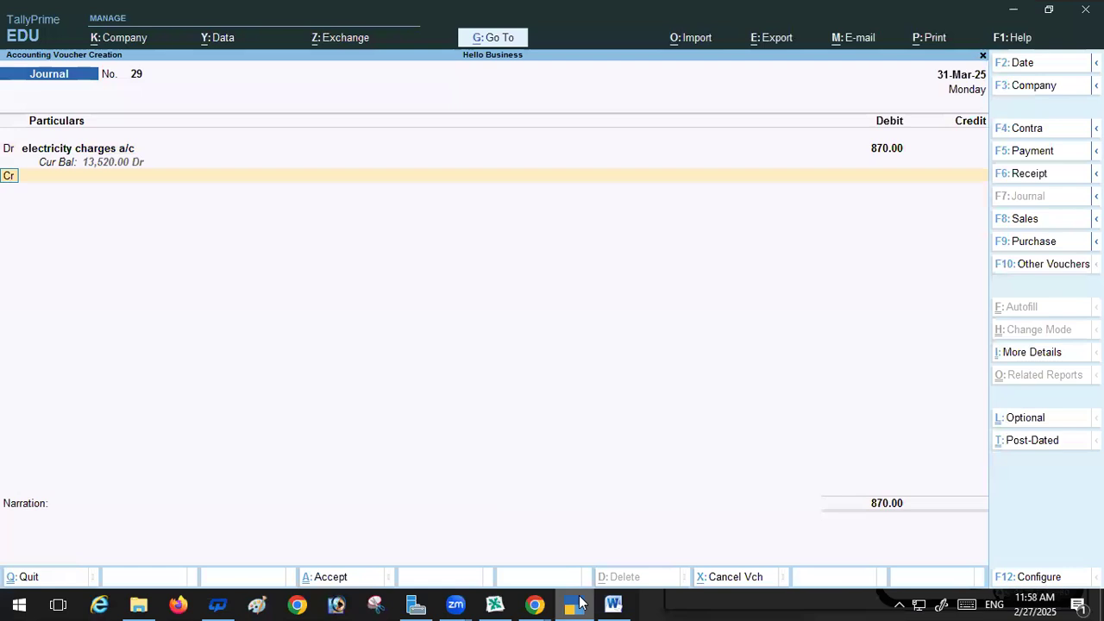
# Step: Credit electricity bill.(Provision) with 870 in the journal voucher
pyautogui.press('Return')
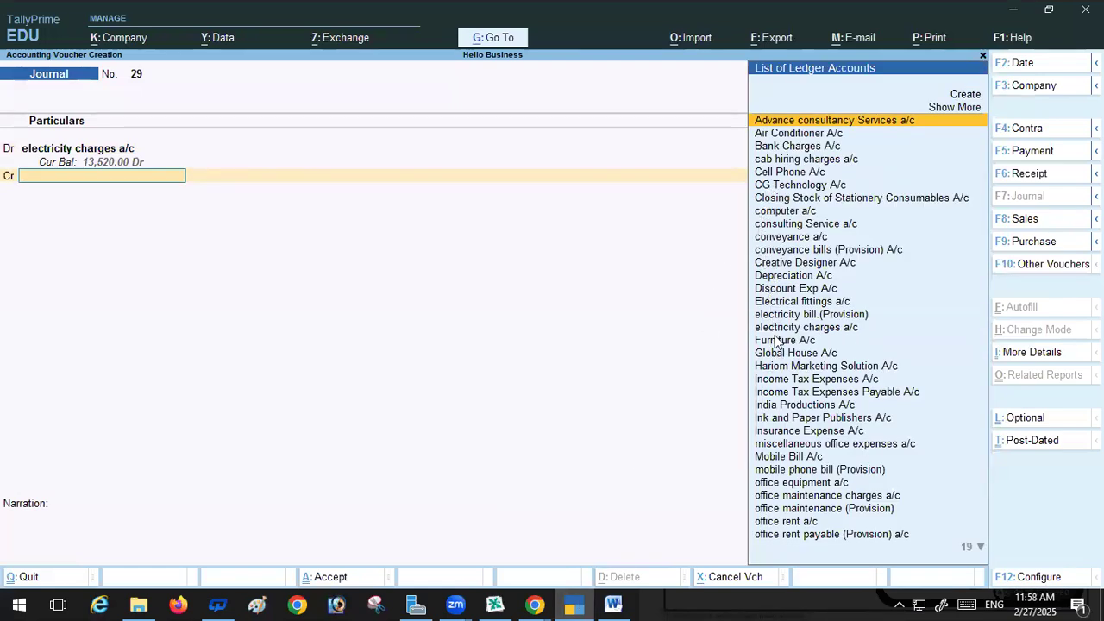
pyautogui.click(817, 316)
pyautogui.click(817, 316)
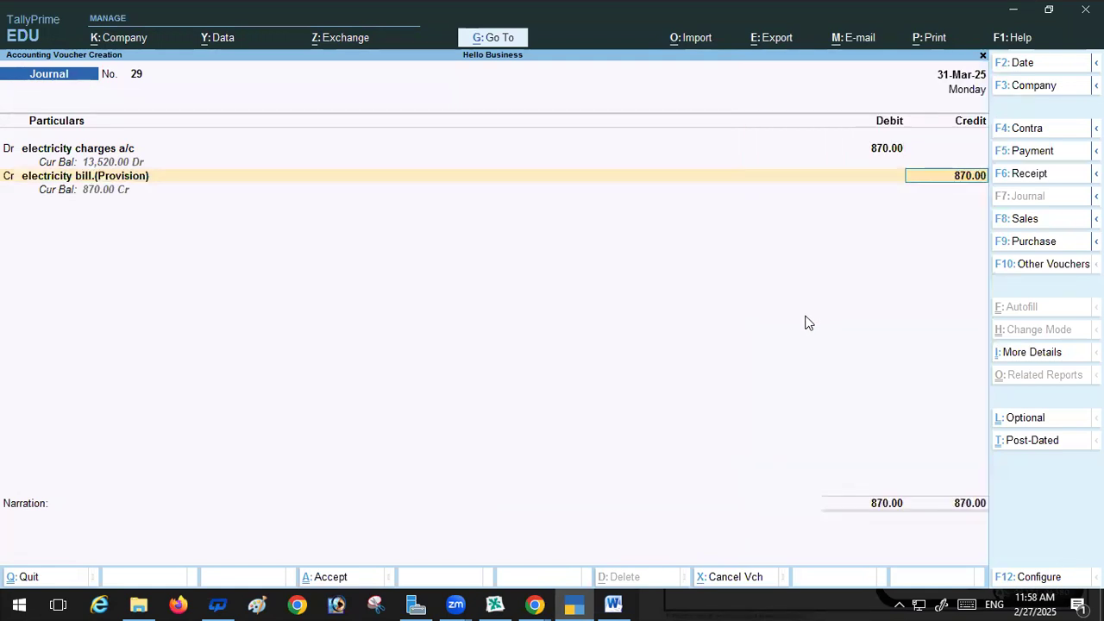
# Step: Open the electricity bill.(Provision) ledger for alteration from the voucher, review its group and settings, and accept it without edits
pyautogui.press('BackSpace')
pyautogui.hotkey('ctrl', 'Return')
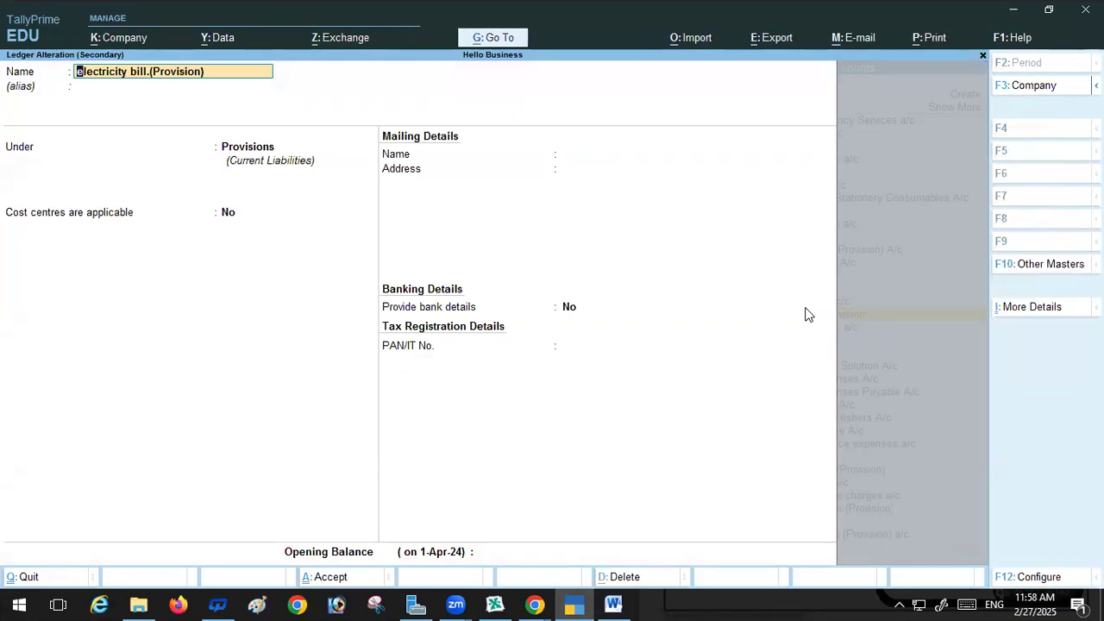
pyautogui.press('Return')
pyautogui.press('Return')
pyautogui.press('Return')
pyautogui.press('Return')
pyautogui.press('Return')
pyautogui.press('Return')
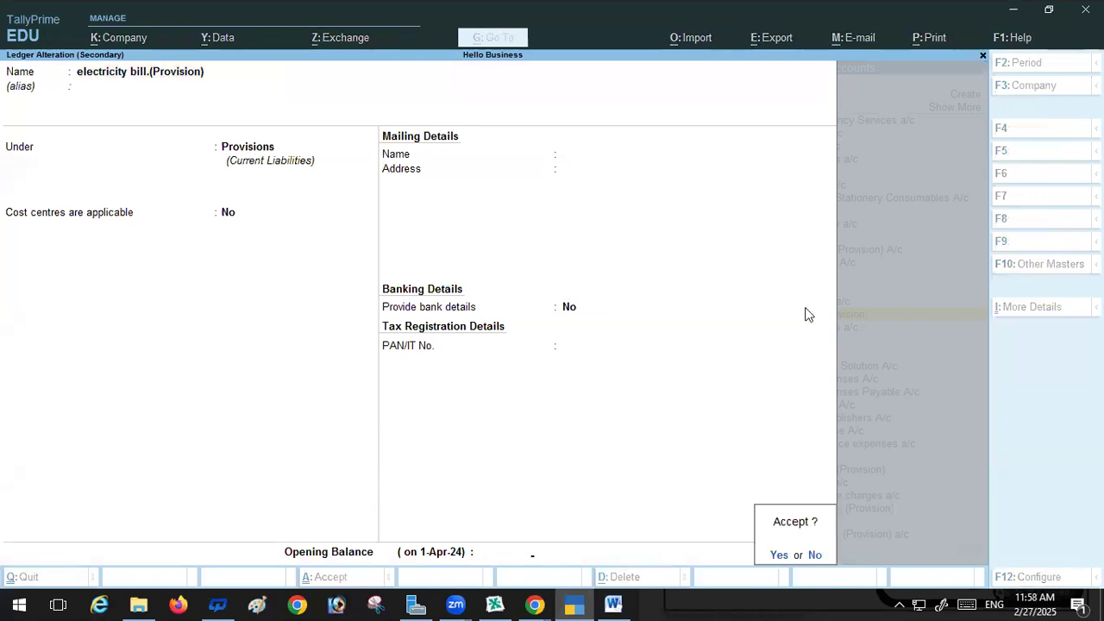
pyautogui.press('Return')
# Step: Confirm the 870 credit line and save the electricity provision voucher without a narration
pyautogui.press('Return')
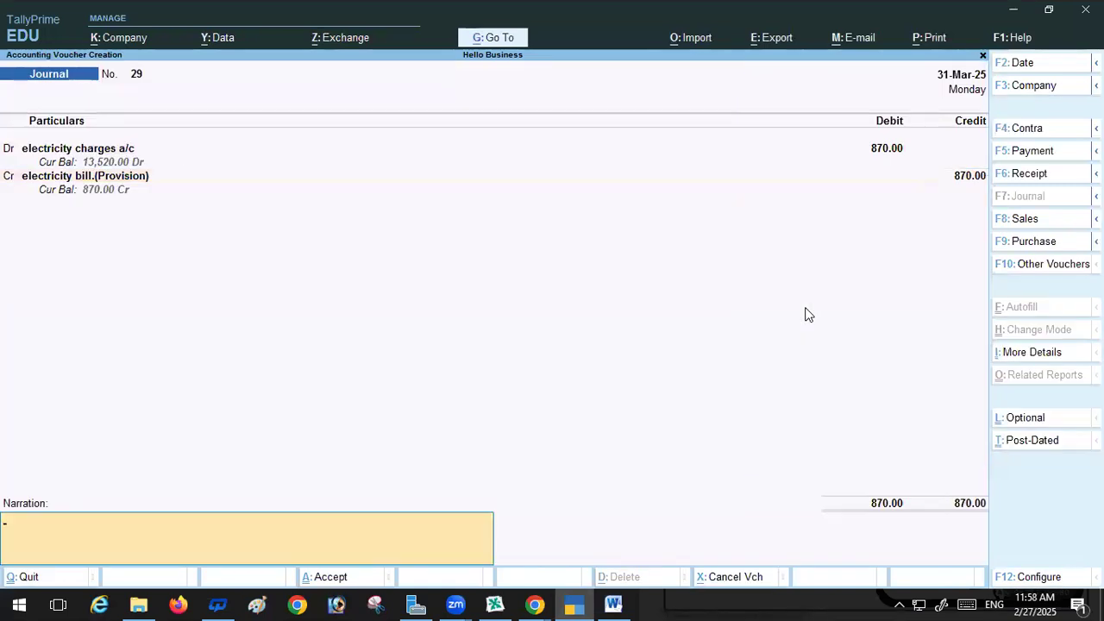
pyautogui.press('Return')
pyautogui.press('Return')
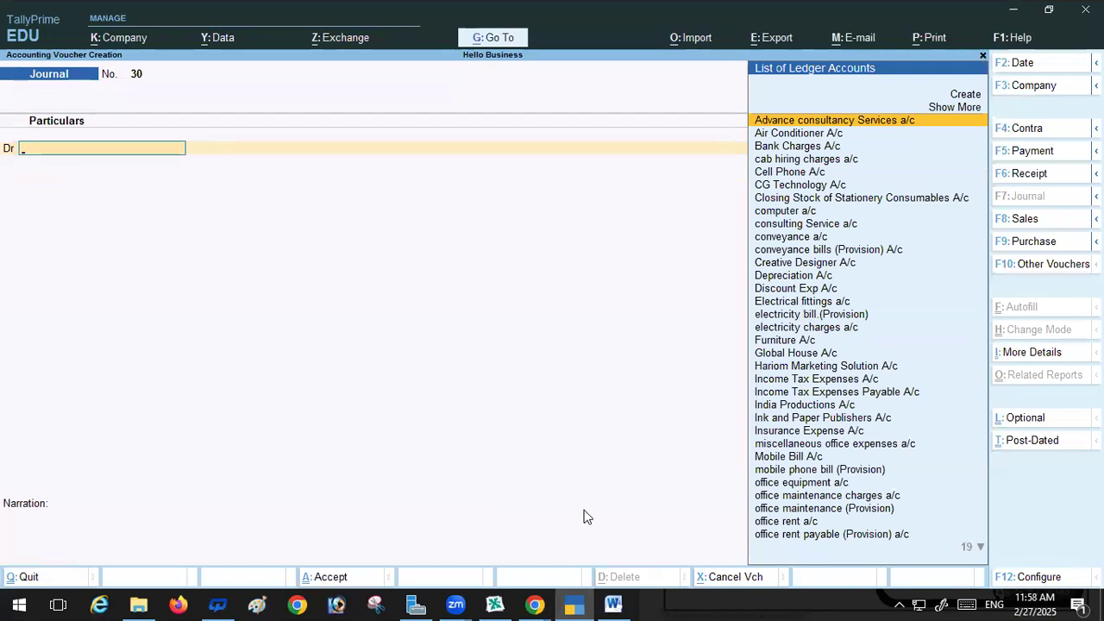
# Step: Look through the Word document for any further provision entries after entry 151
pyautogui.hotkey('alt', 'Tab')
pyautogui.scroll(-5, 532, 372)
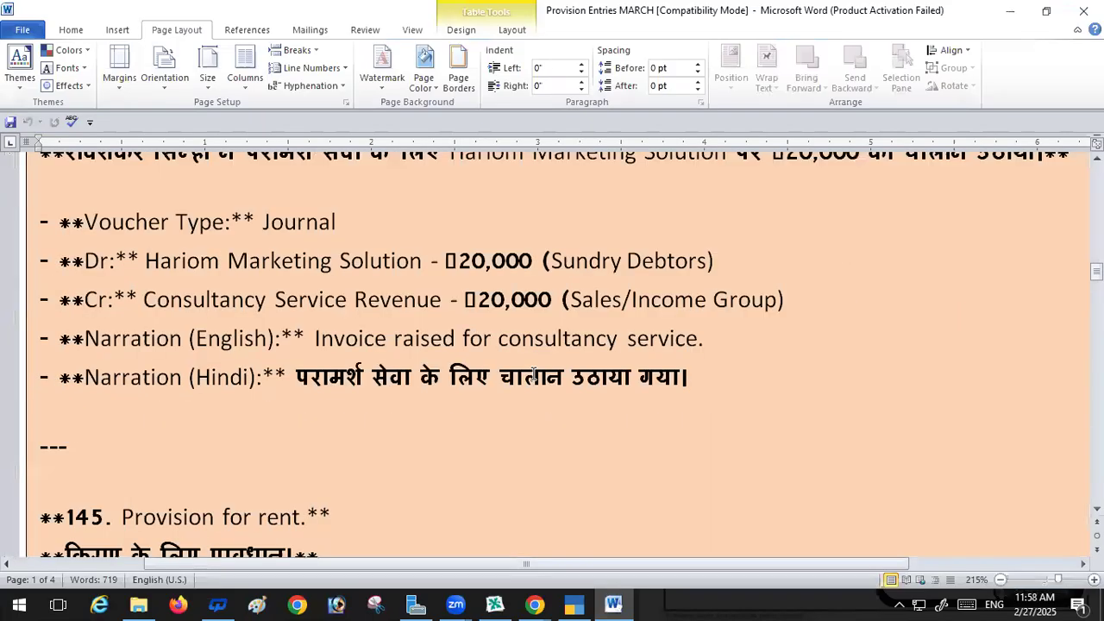
pyautogui.scroll(3, 532, 372)
pyautogui.scroll(4, 533, 373)
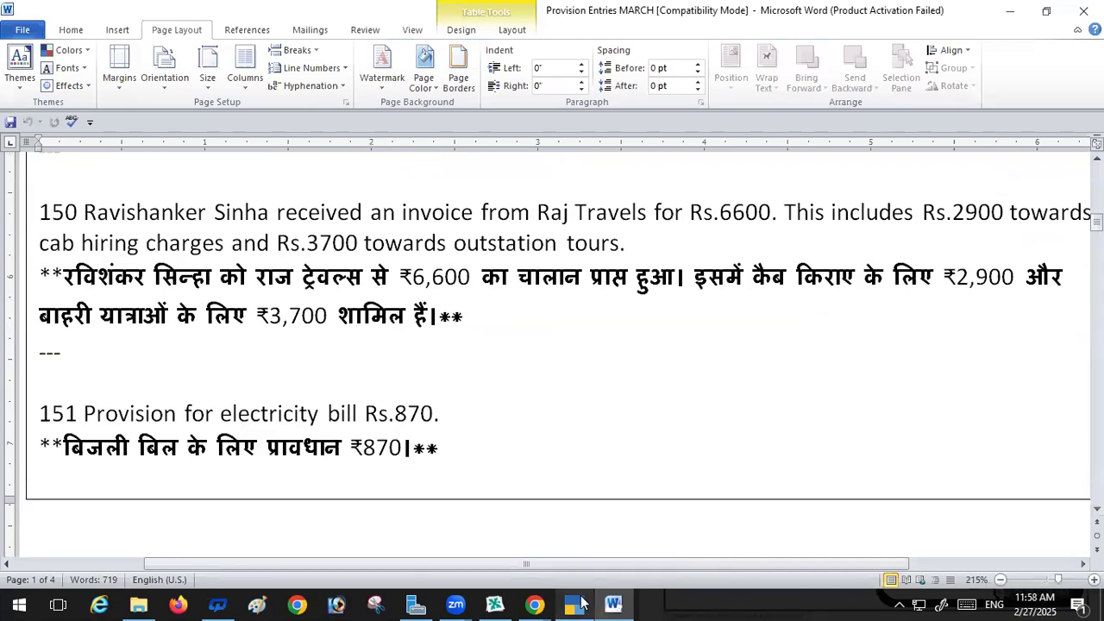
# Step: Switch back to TallyPrime and leave the empty journal voucher for the Gateway of Tally
pyautogui.click(576, 603)
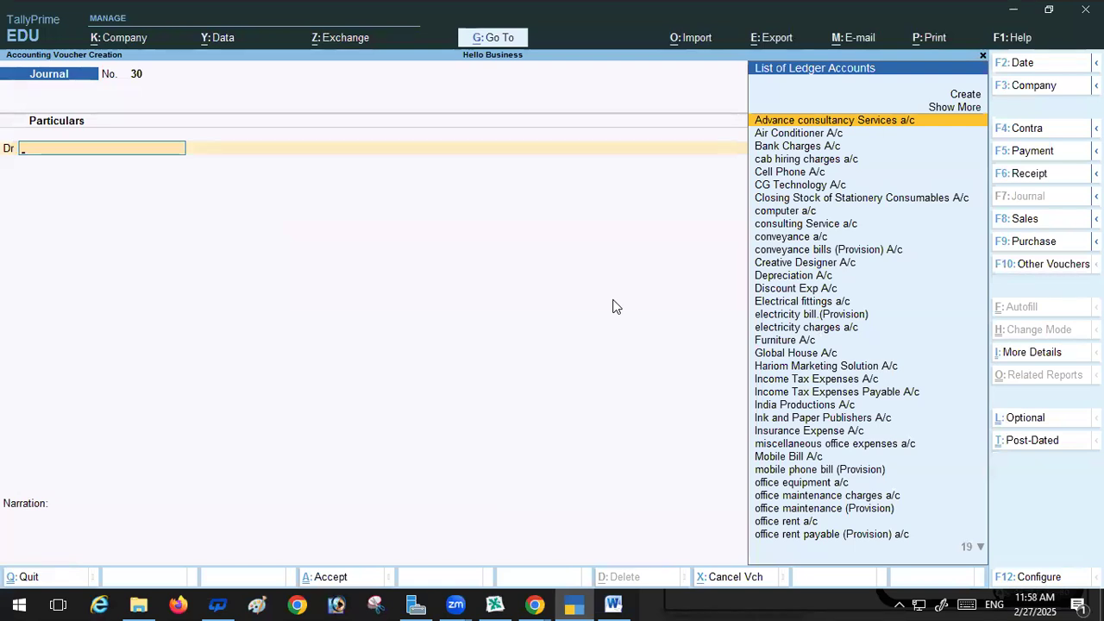
pyautogui.press('Escape')
pyautogui.press('Return')
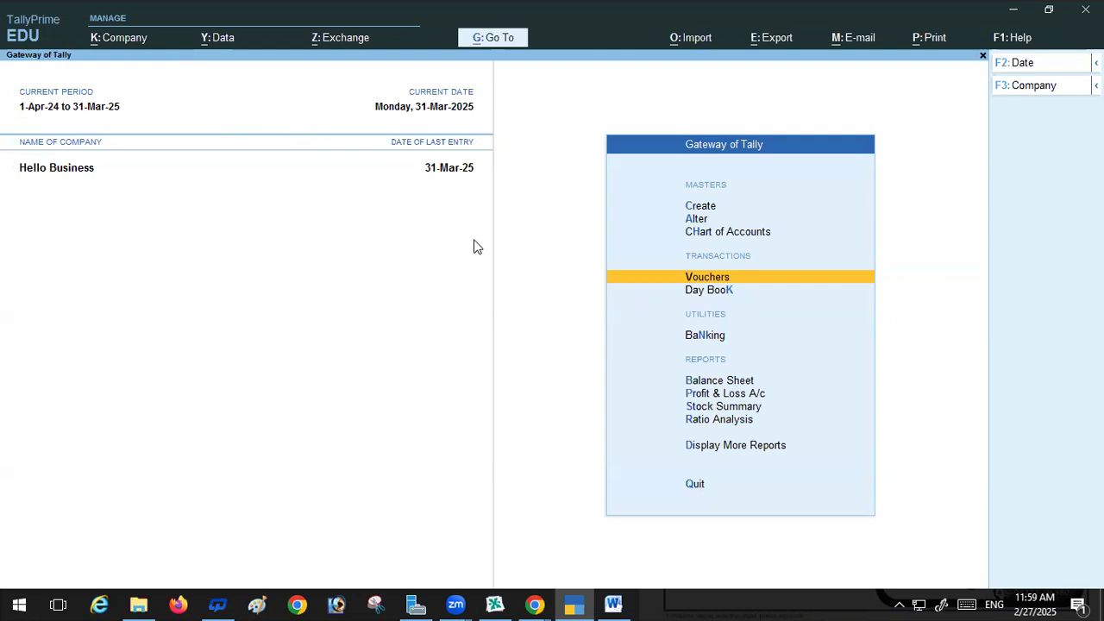
# Step: Start a company data backup, select Hello Business as the company, and open the prompt for specifying a data path
pyautogui.click(220, 38)
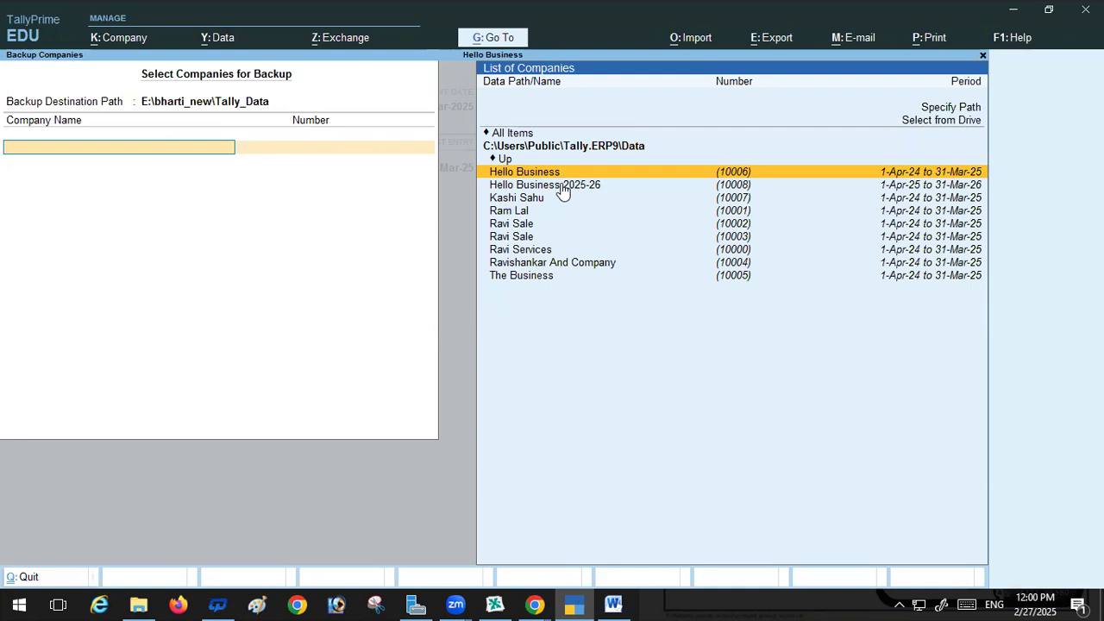
pyautogui.press('Return')
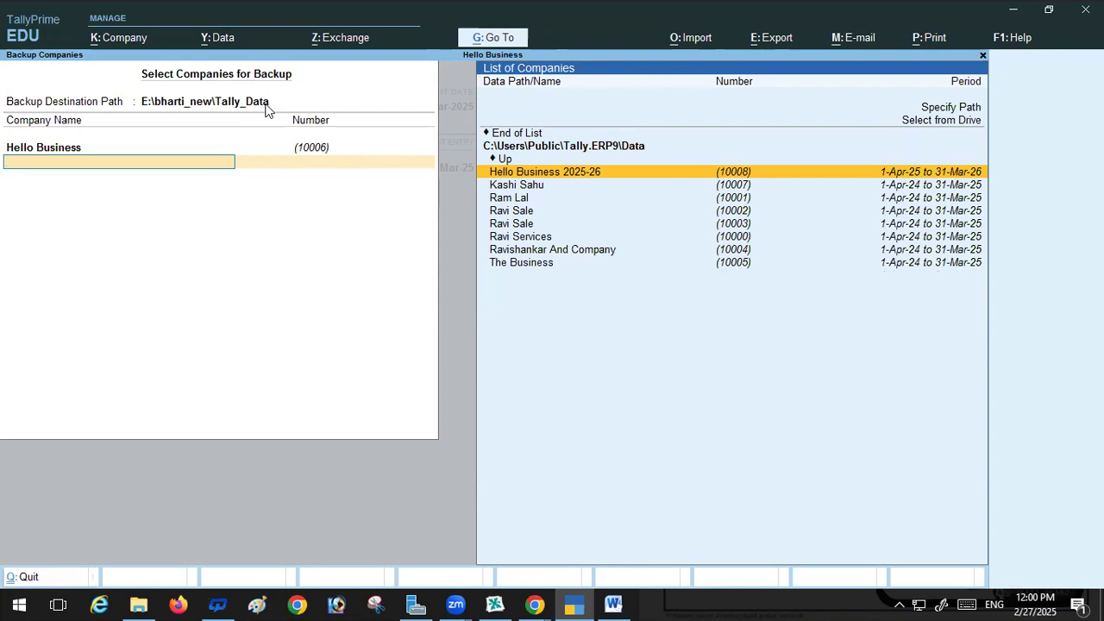
pyautogui.click(945, 110)
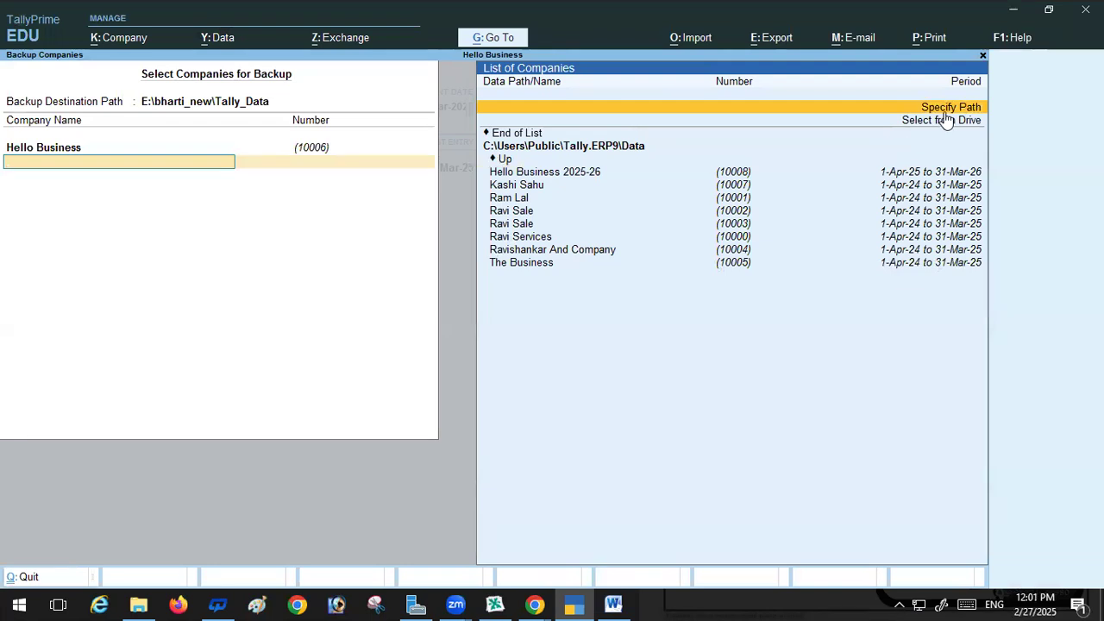
pyautogui.click(945, 108)
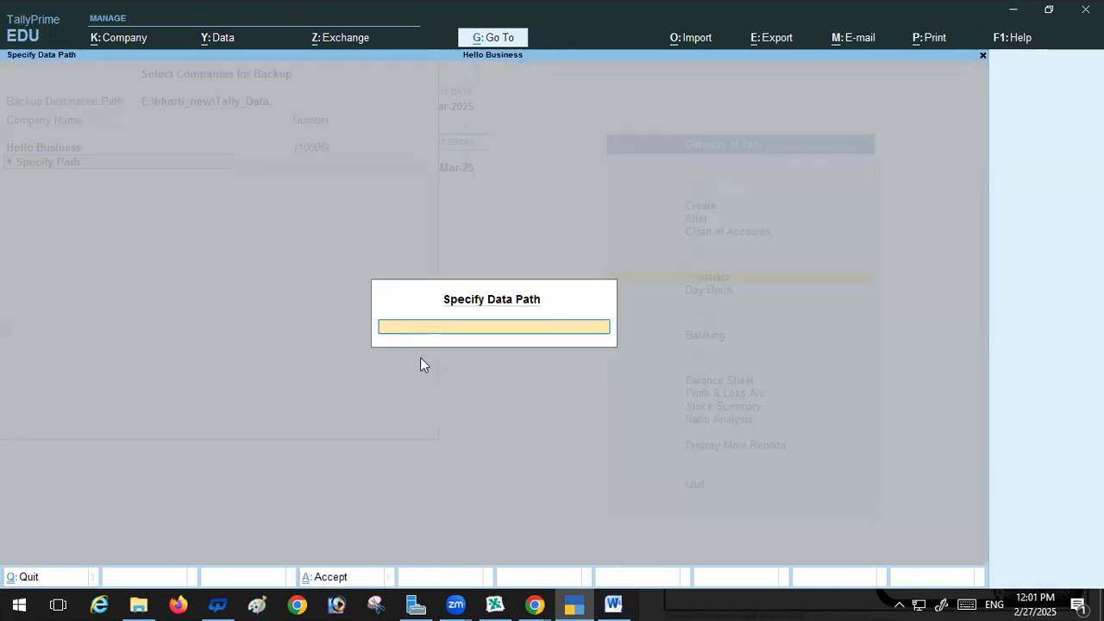
# Step: Switch to File Explorer and create a new folder on the Data (E:) drive
pyautogui.click(136, 604)
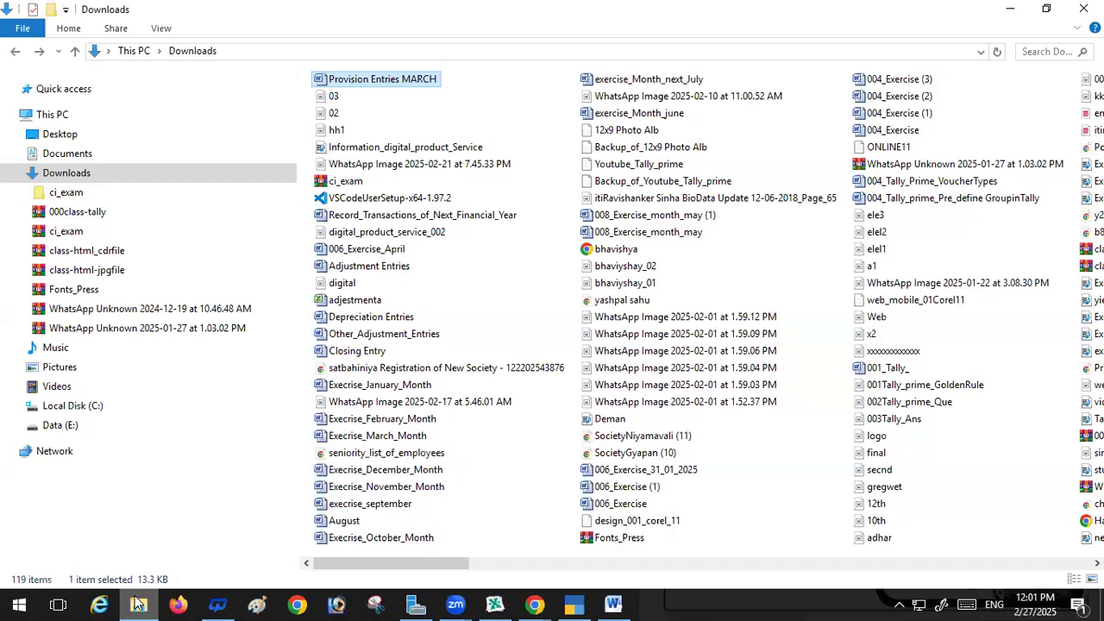
pyautogui.click(72, 429)
pyautogui.rightClick(543, 159)
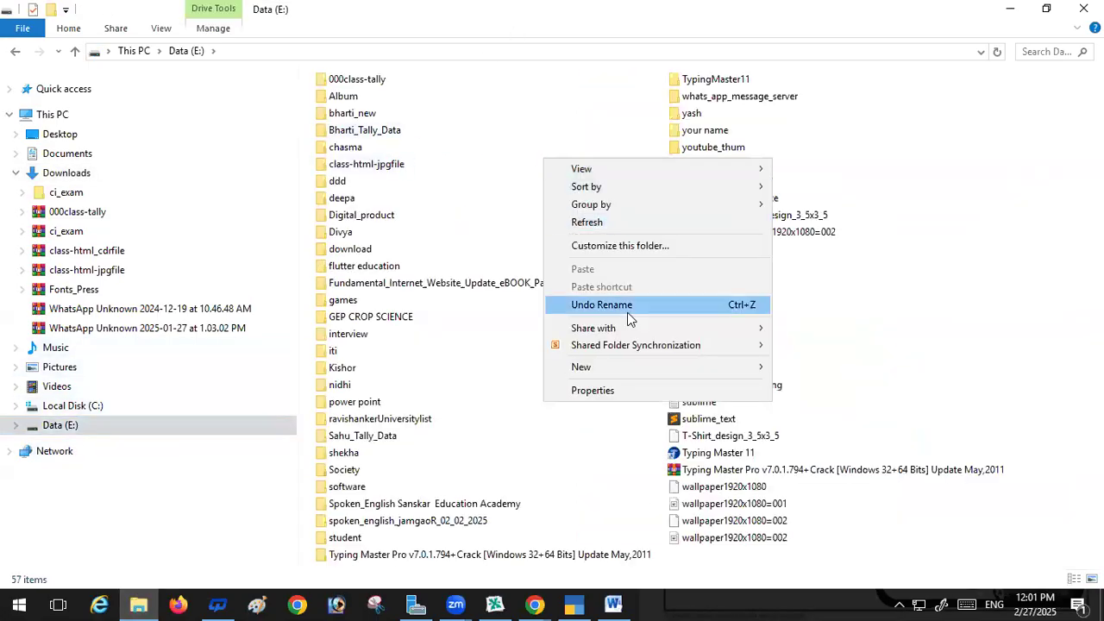
pyautogui.moveTo(626, 369)
pyautogui.click(827, 94)
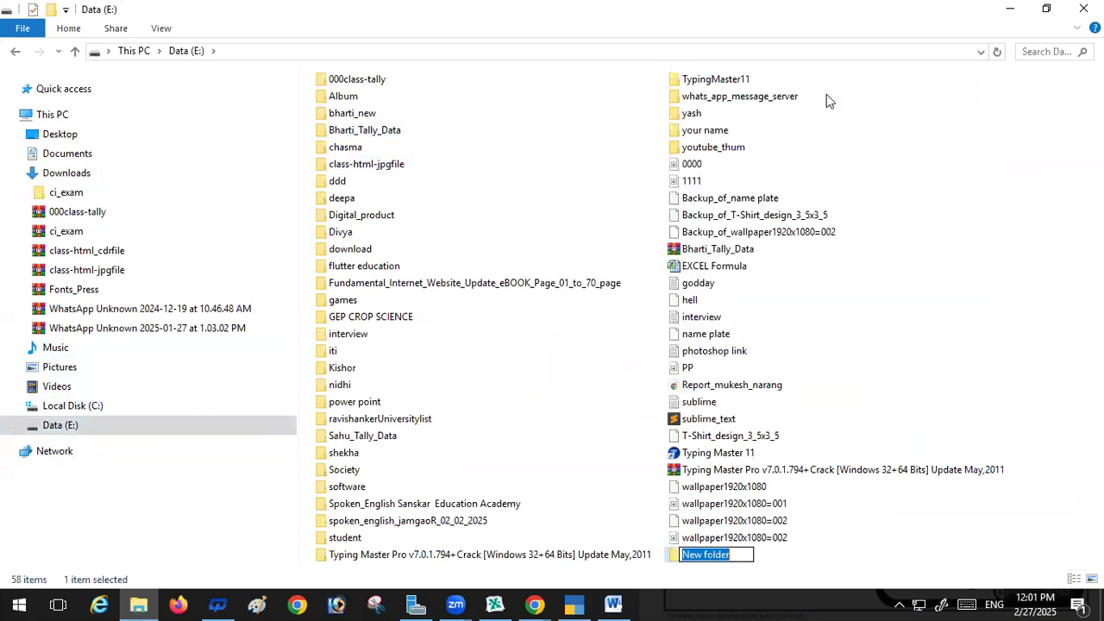
pyautogui.press('Return')
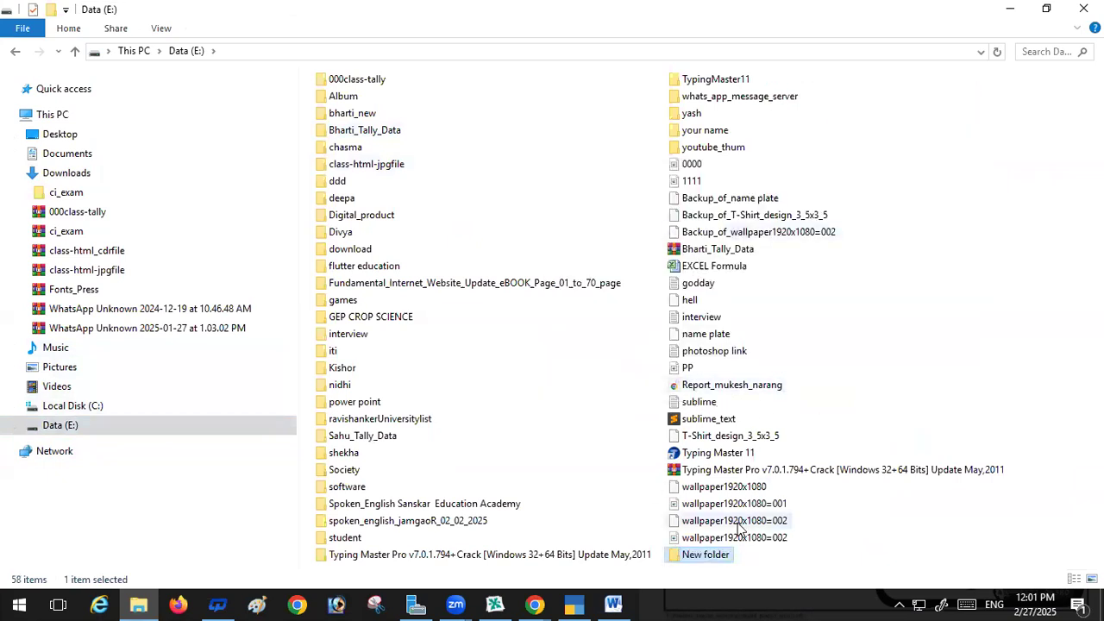
# Step: Rename the new folder on the E: drive as Tally_Data_2024_25
pyautogui.rightClick(690, 554)
pyautogui.click(732, 518)
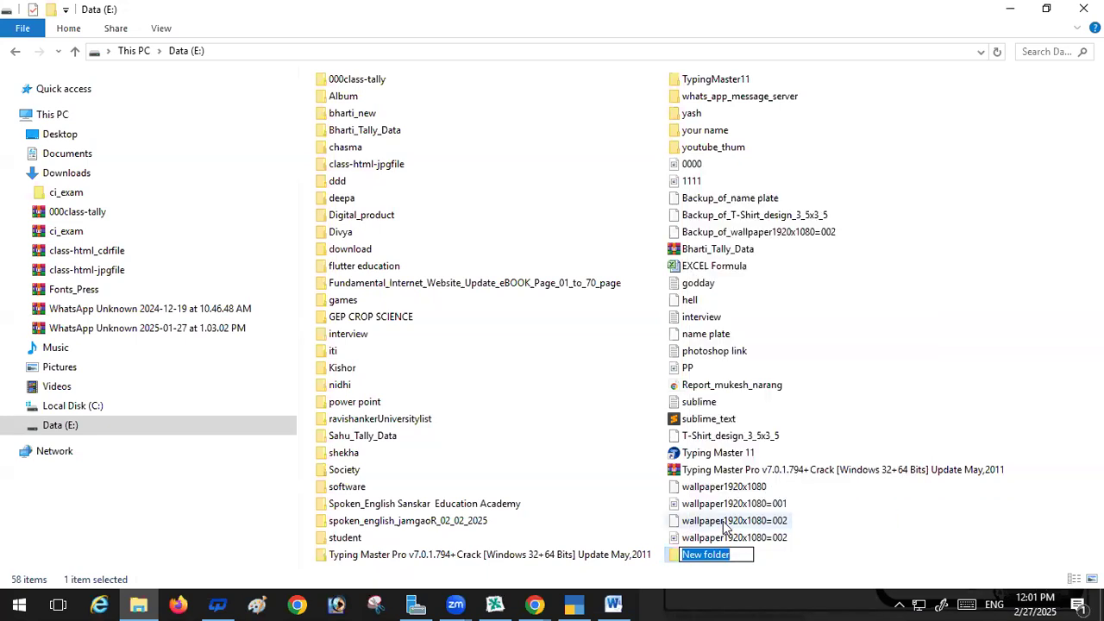
pyautogui.write('Tall')
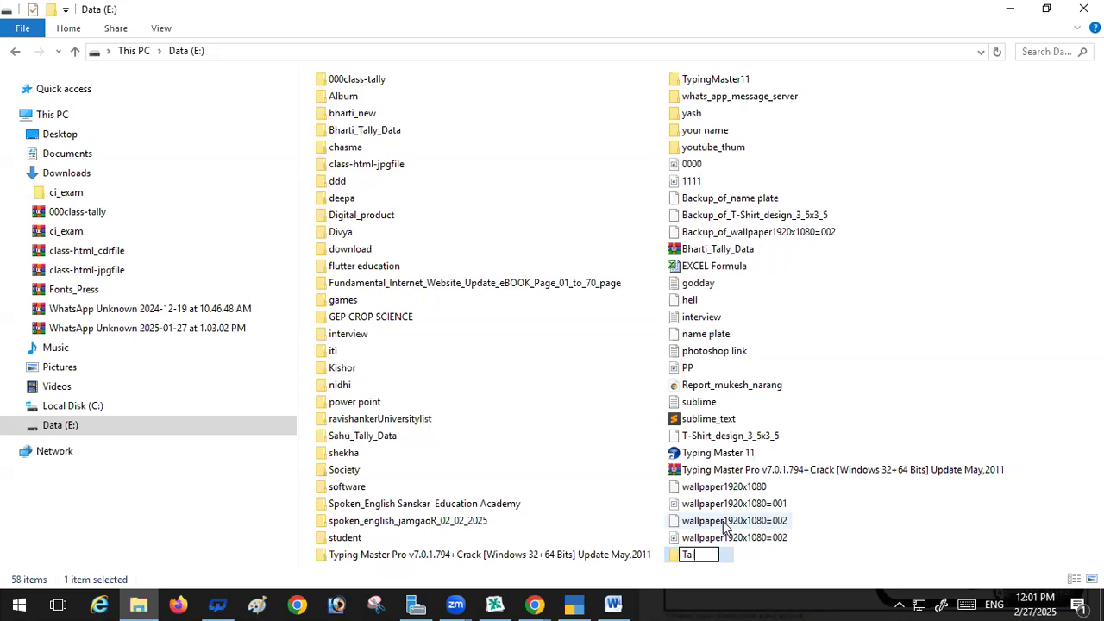
pyautogui.write('y_Data_202')
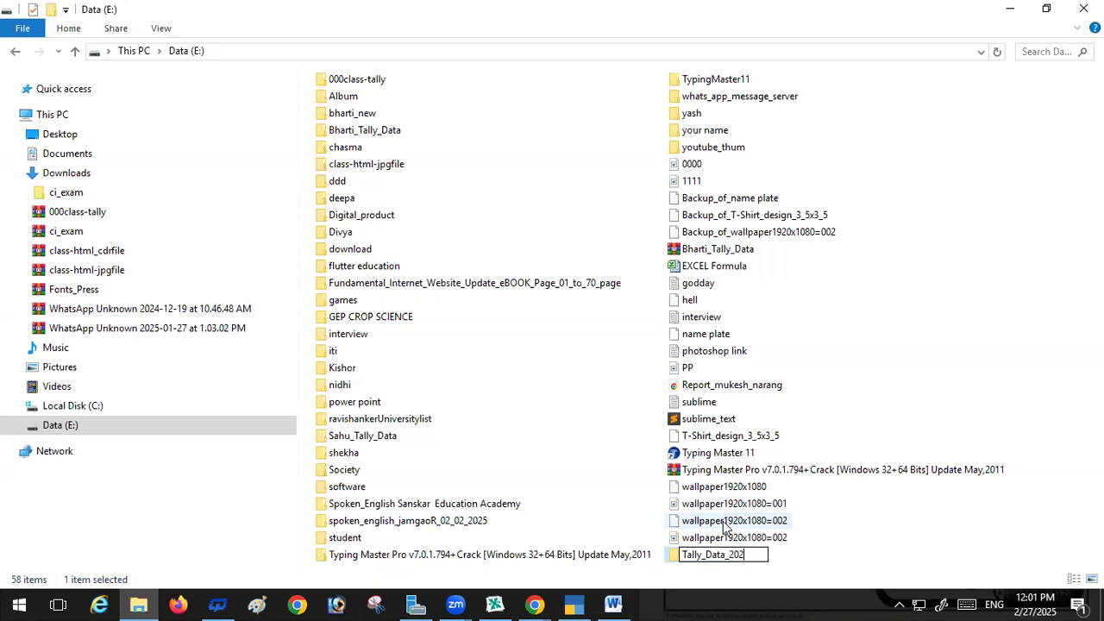
pyautogui.write('4_25')
pyautogui.press('Return')
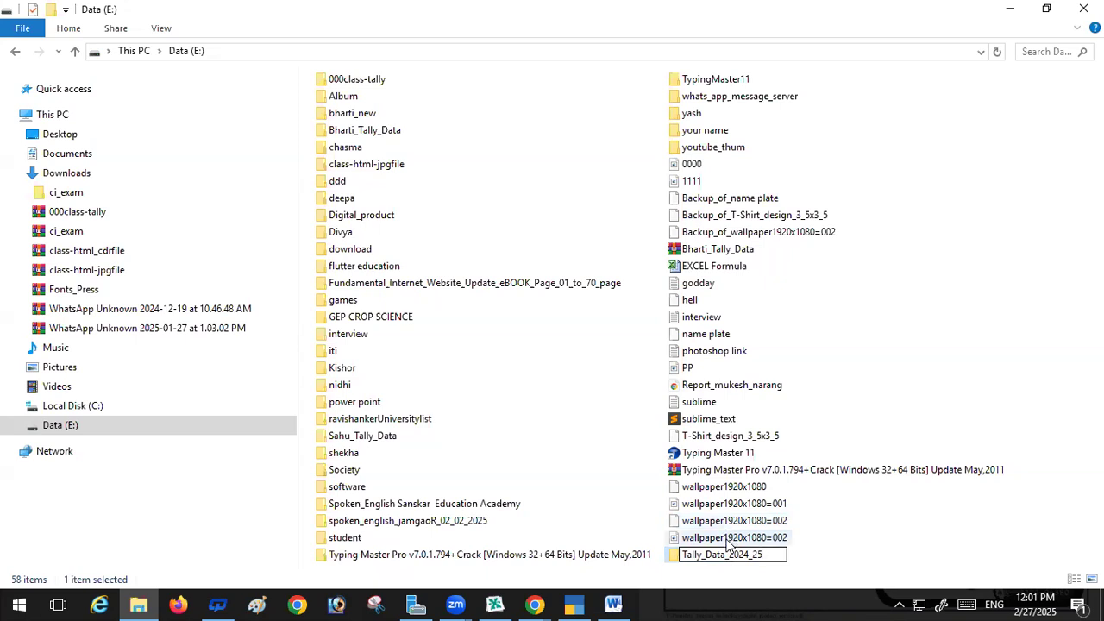
# Step: Copy the Tally_Data_2024_25 folder's path, switch to TallyPrime, and enter E:\Tally_Data_2024_25 as the data path
pyautogui.doubleClick(724, 557)
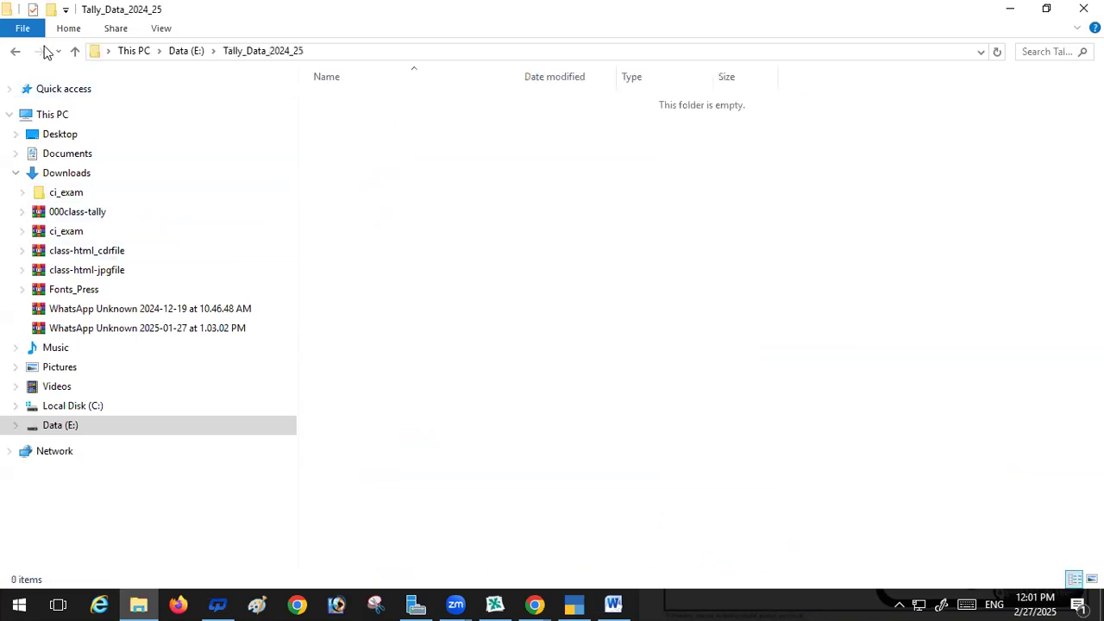
pyautogui.click(367, 53)
pyautogui.hotkey('ctrl', 'c')
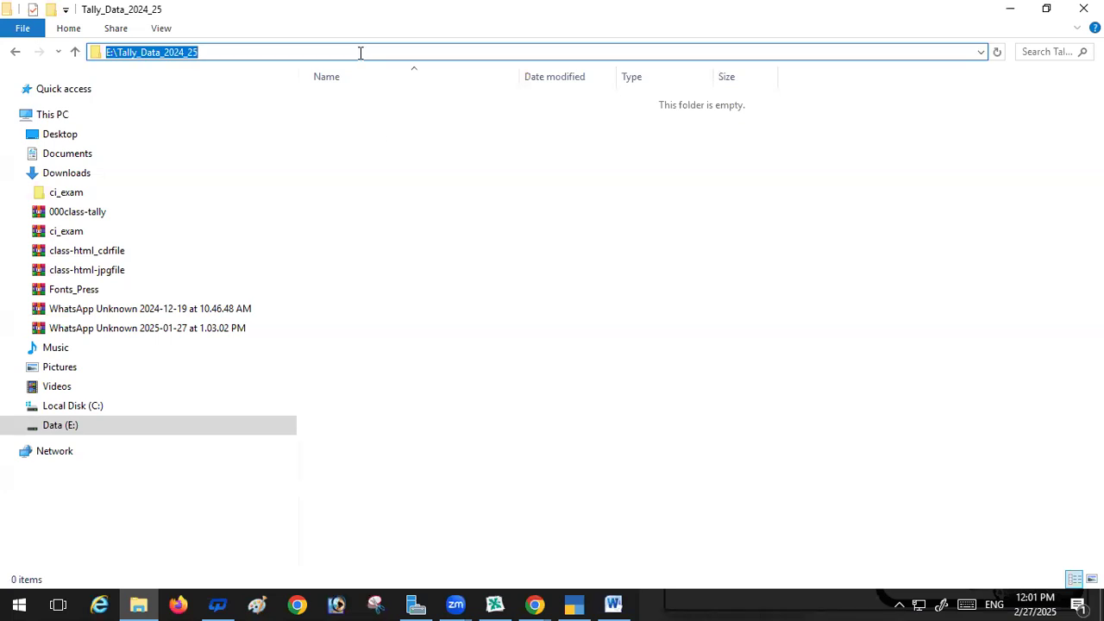
pyautogui.click(575, 604)
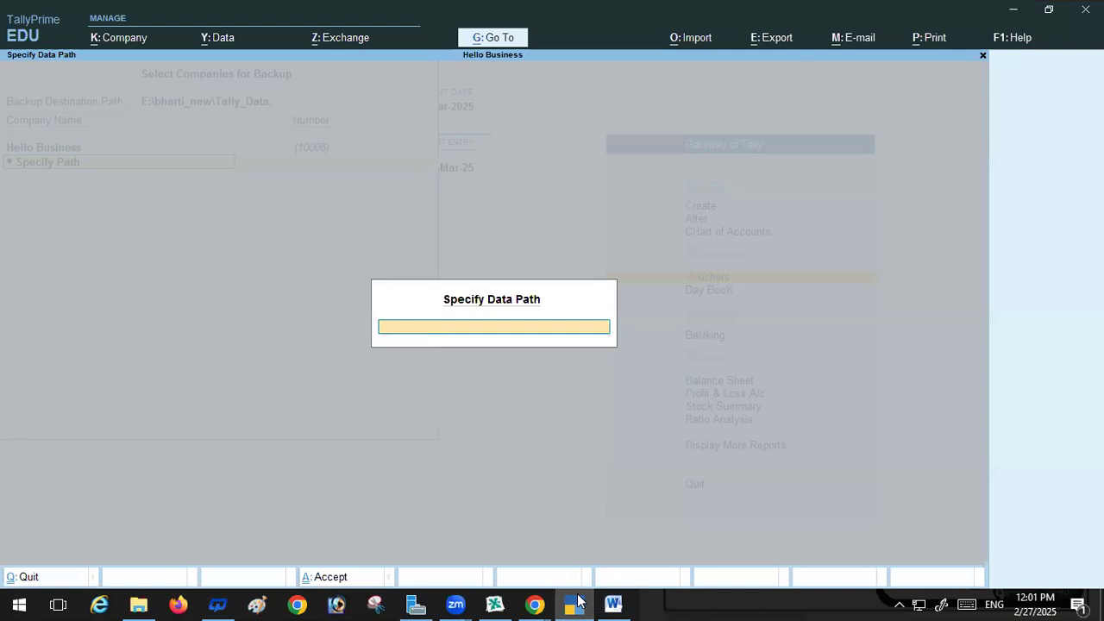
pyautogui.hotkey('ctrl', 'alt', 'v')
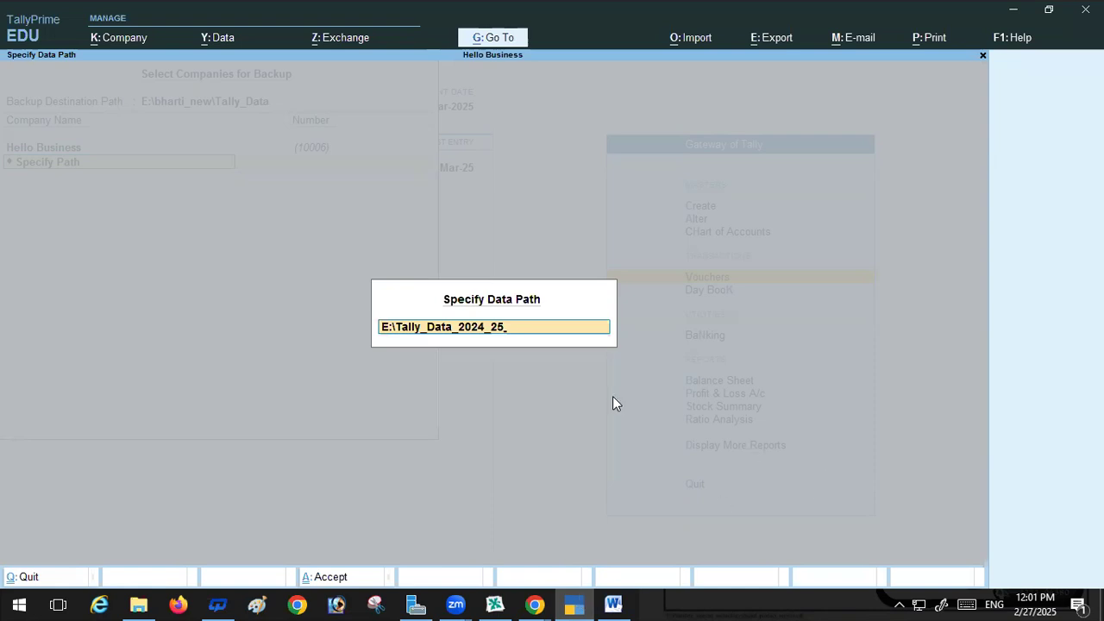
pyautogui.press('Escape')
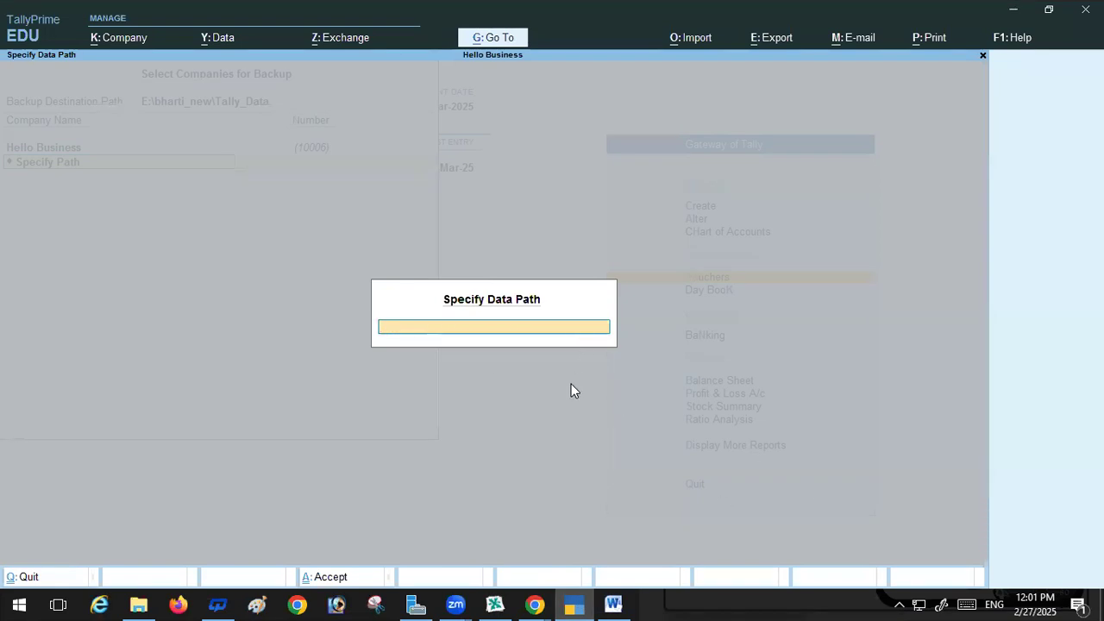
pyautogui.press('Escape')
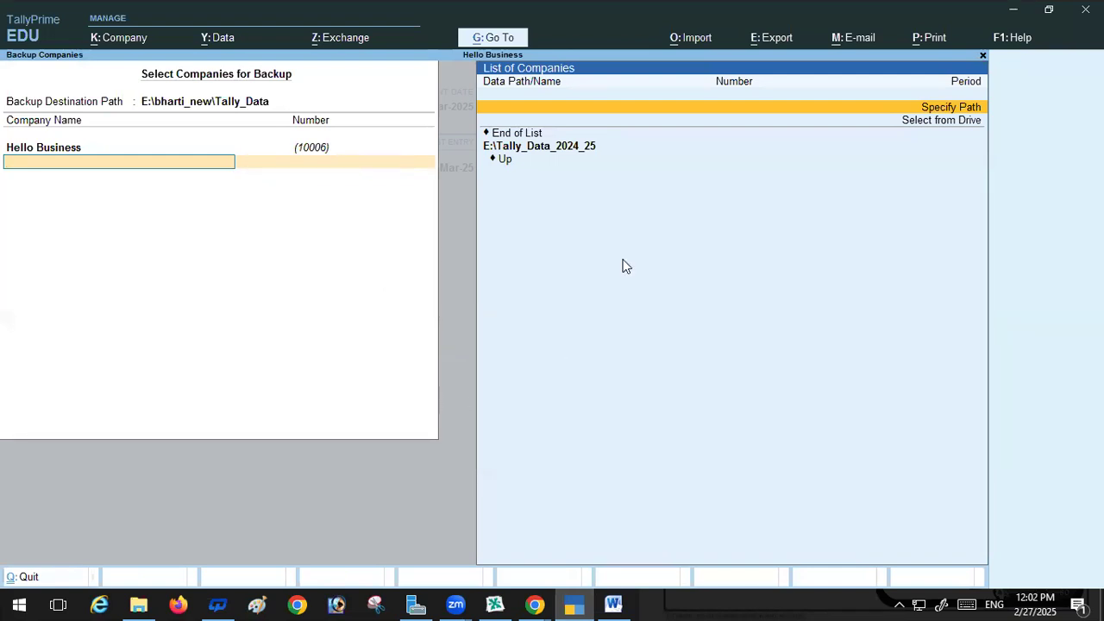
# Step: Specify the data path E:\Tally_Data_2024_25 once more for the backup's company list
pyautogui.click(581, 146)
pyautogui.press('Return')
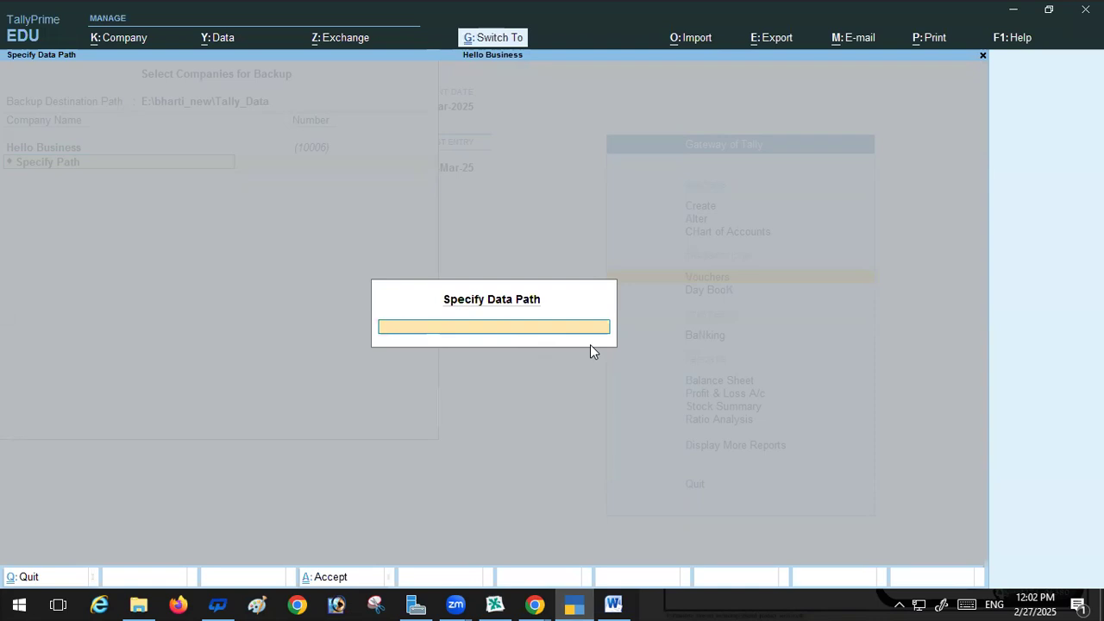
pyautogui.hotkey('ctrl', 'v')
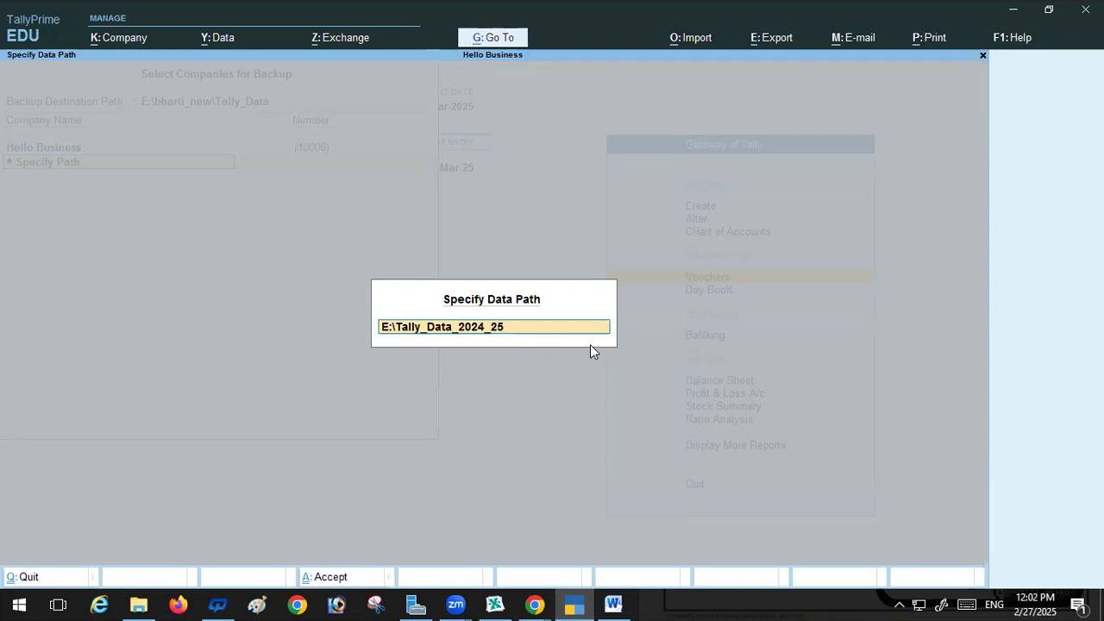
pyautogui.press('Escape')
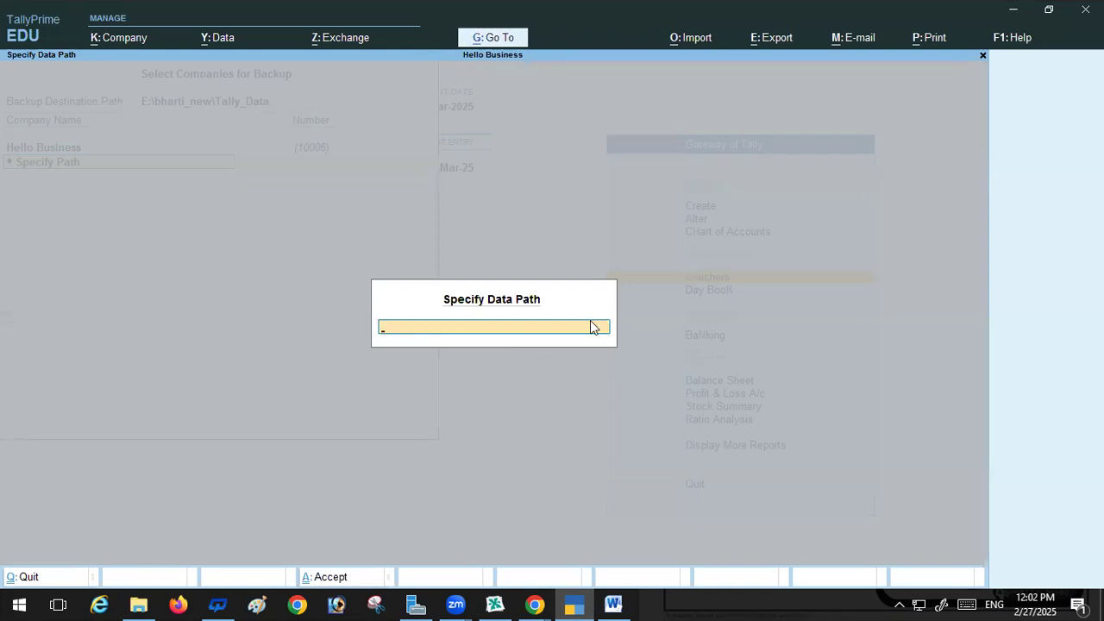
pyautogui.press('Escape')
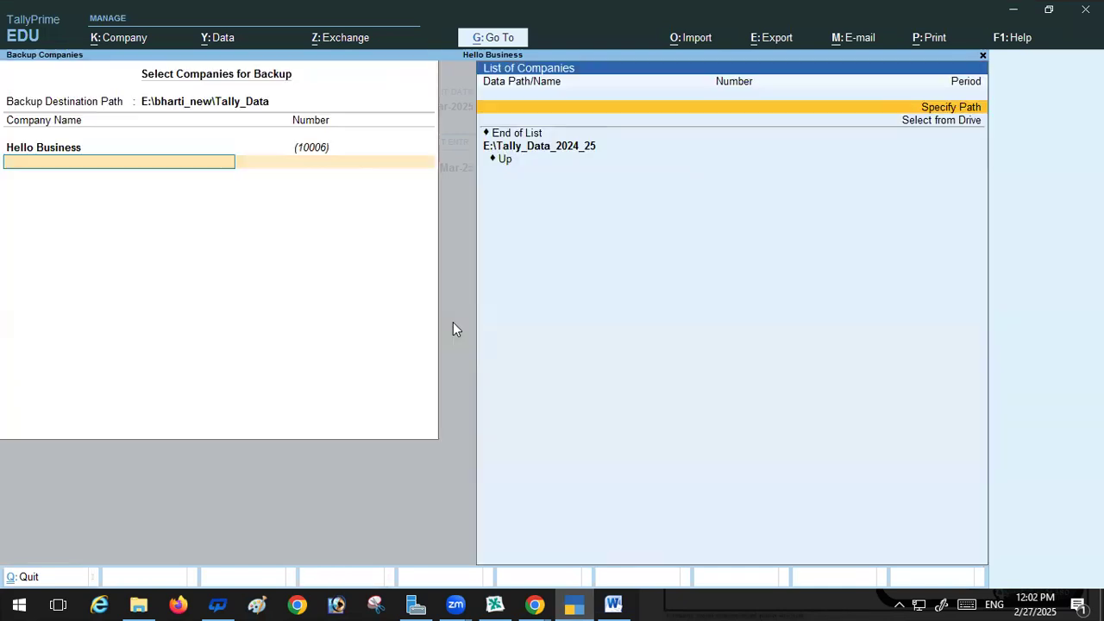
# Step: End the company list and back up Hello Business to E:\bharti_new\Tally_Data, overwriting backup file TBK900_10006.001
pyautogui.click(574, 151)
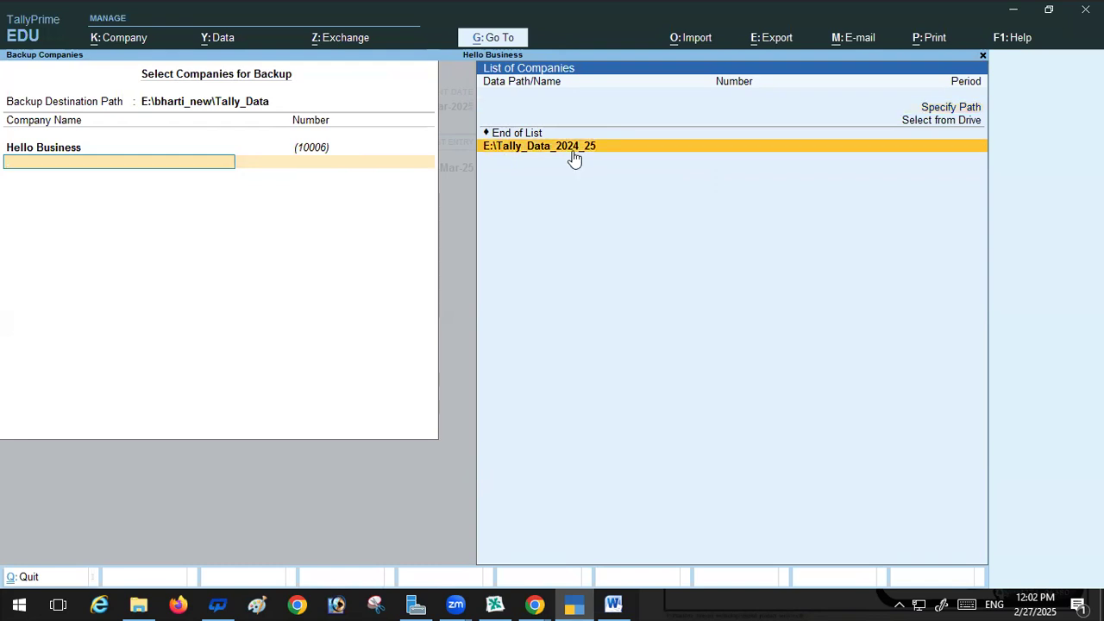
pyautogui.click(526, 135)
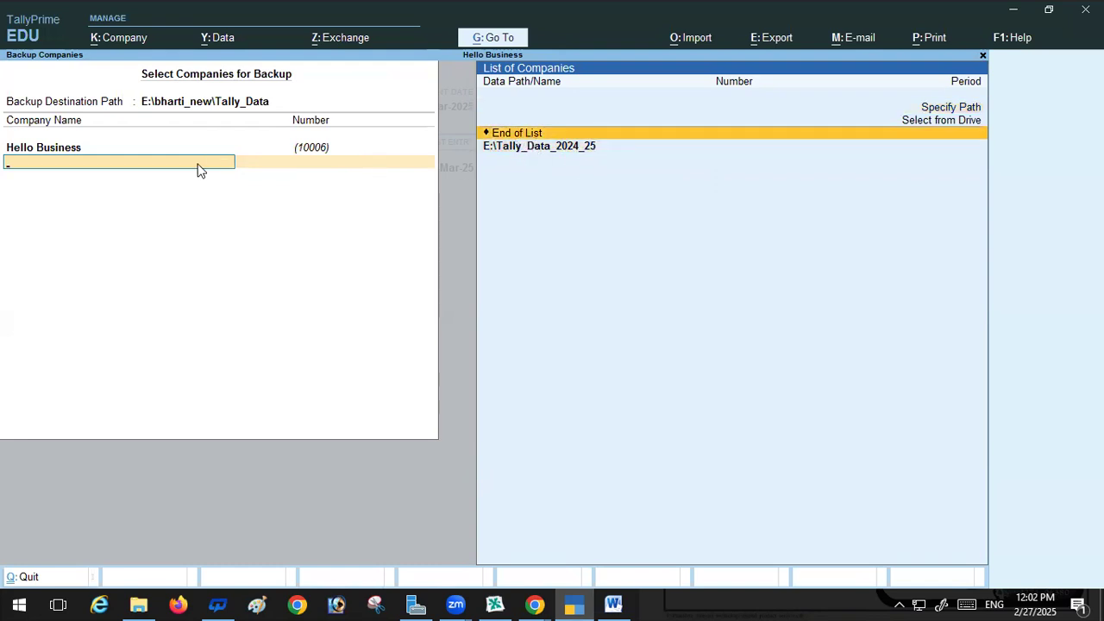
pyautogui.click(618, 139)
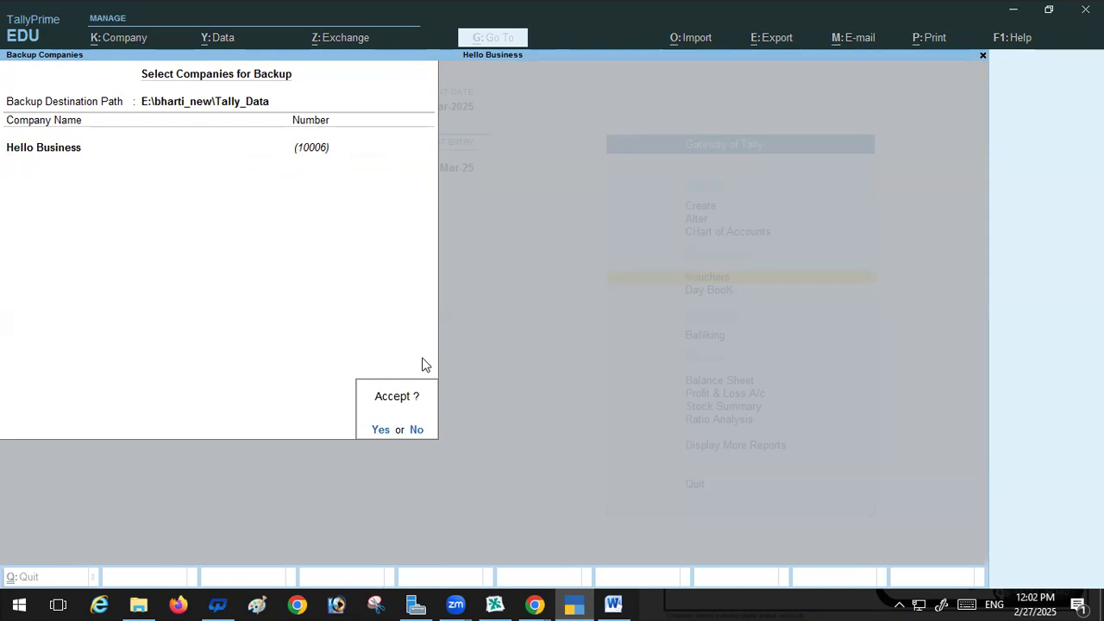
pyautogui.press('Return')
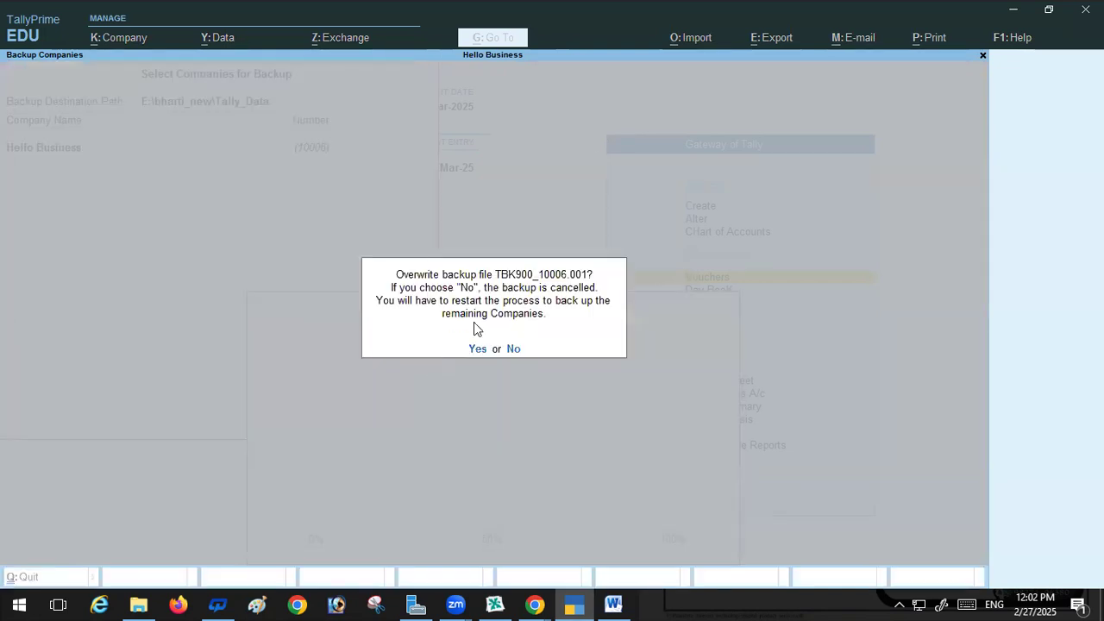
pyautogui.press('y')
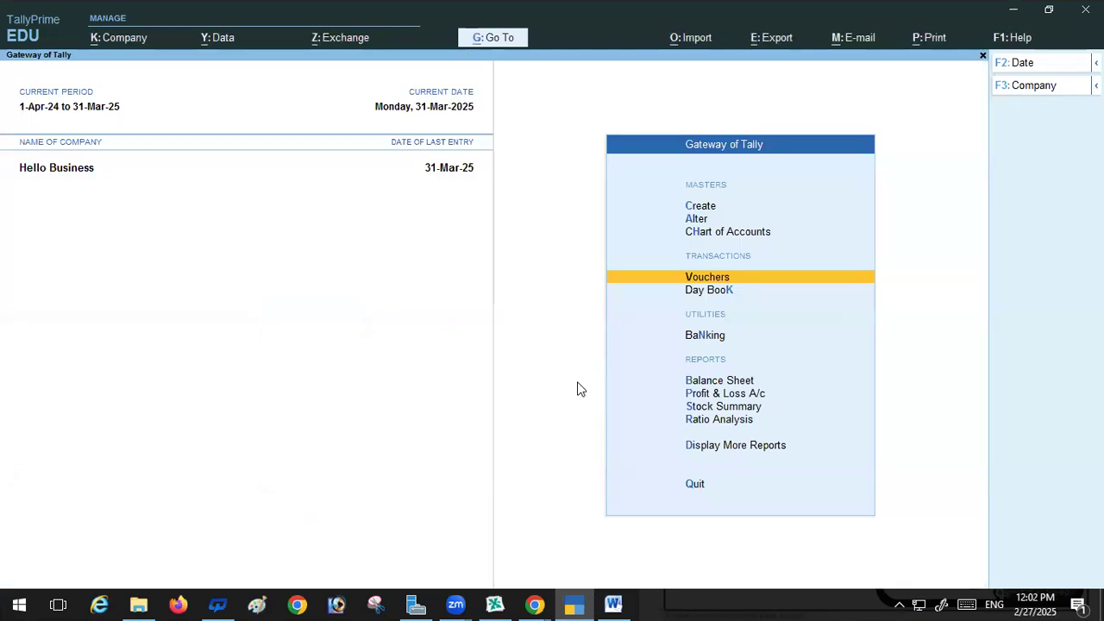
# Step: Check the refreshed Tally_Data_2024_25 folder in File Explorer for backup files, and return to TallyPrime
pyautogui.click(138, 604)
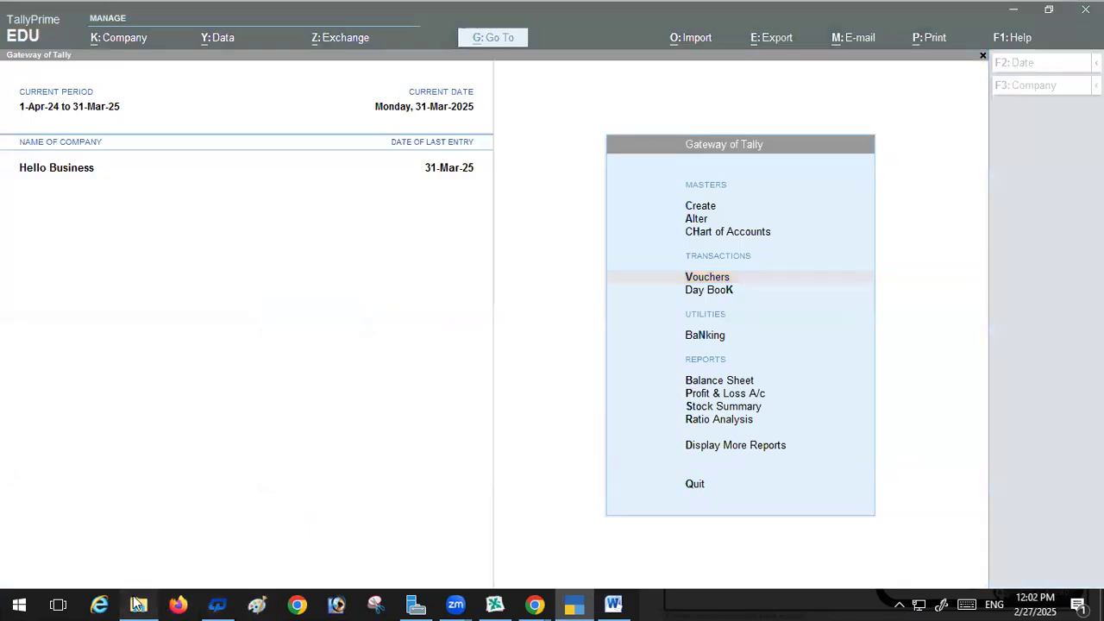
pyautogui.rightClick(499, 170)
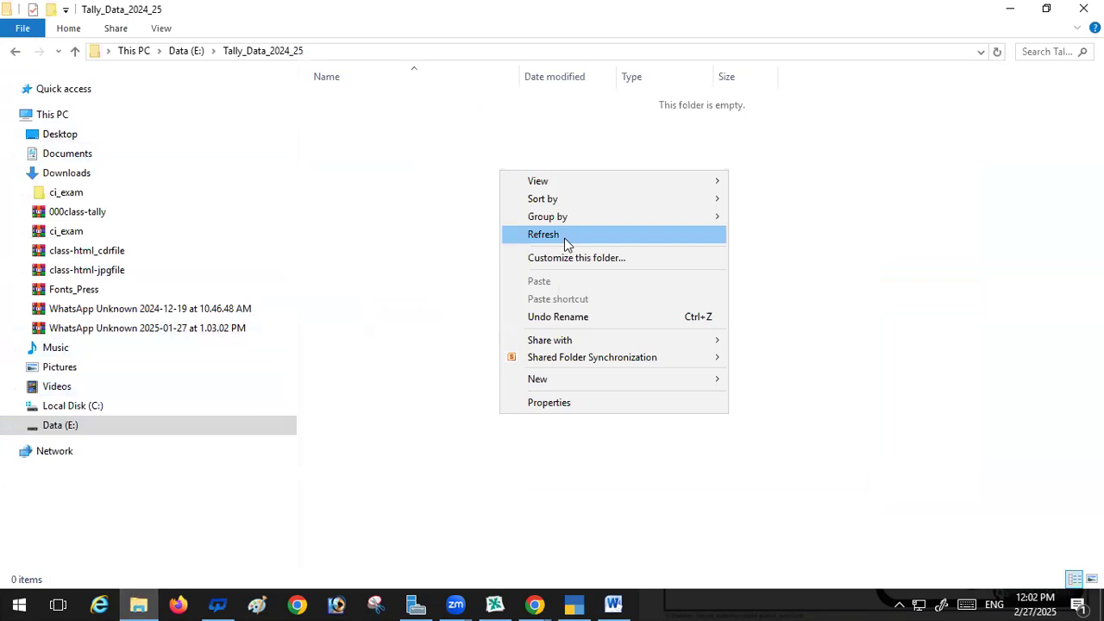
pyautogui.click(568, 235)
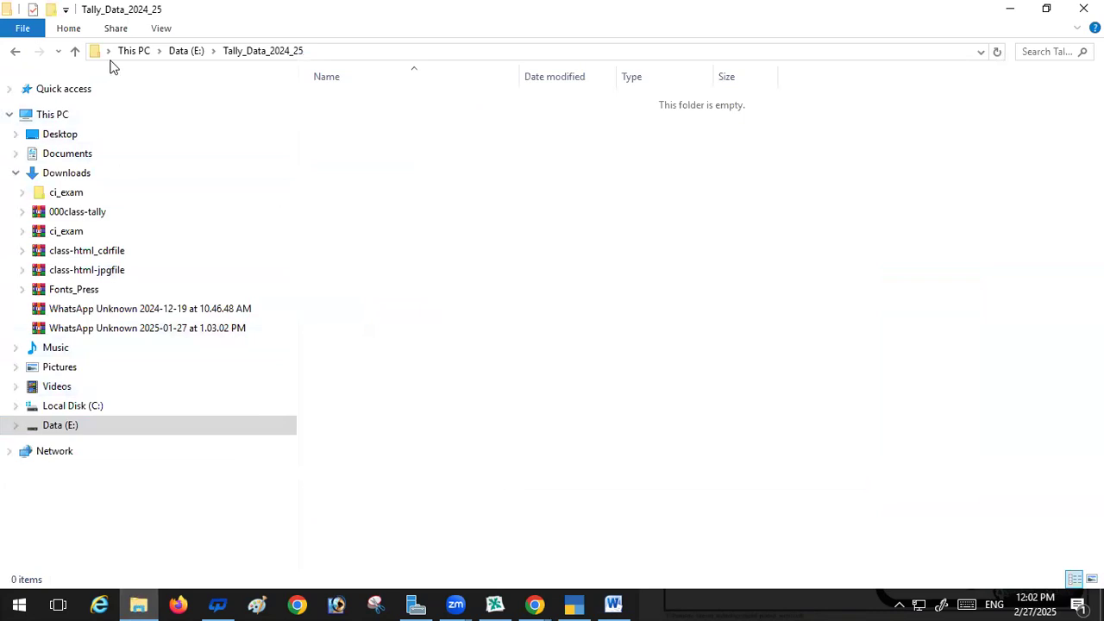
pyautogui.click(356, 50)
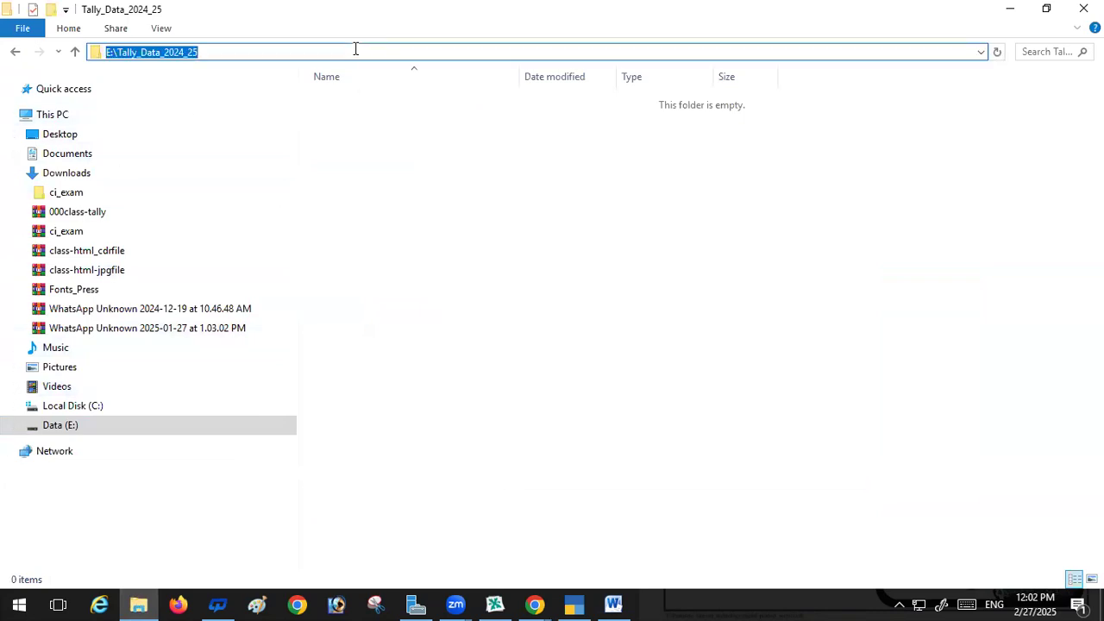
pyautogui.rightClick(768, 252)
pyautogui.click(966, 15)
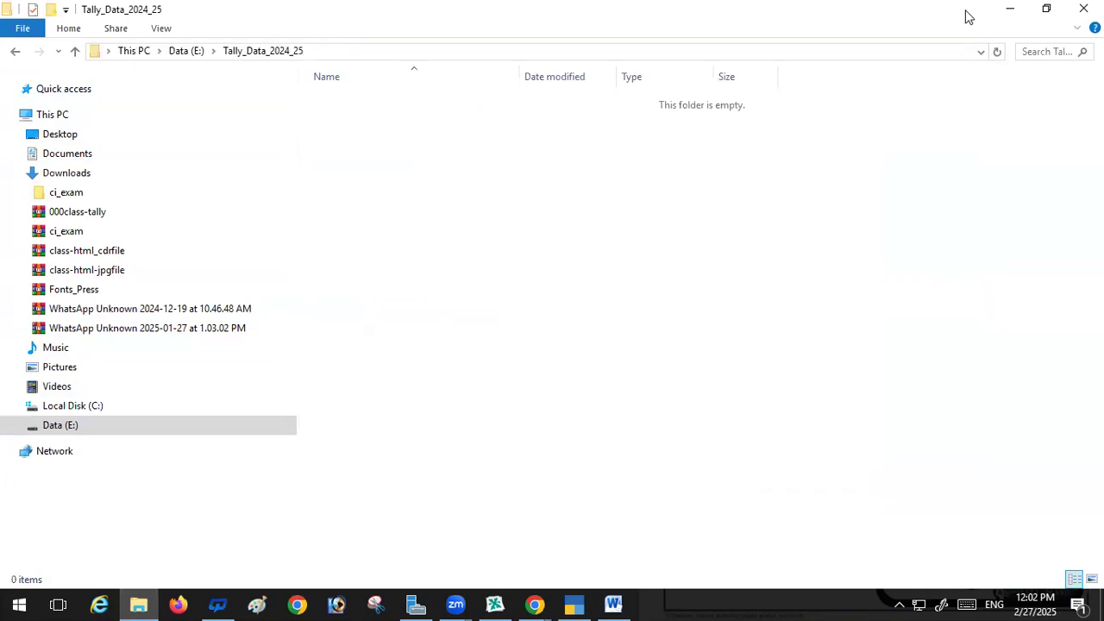
pyautogui.click(1010, 9)
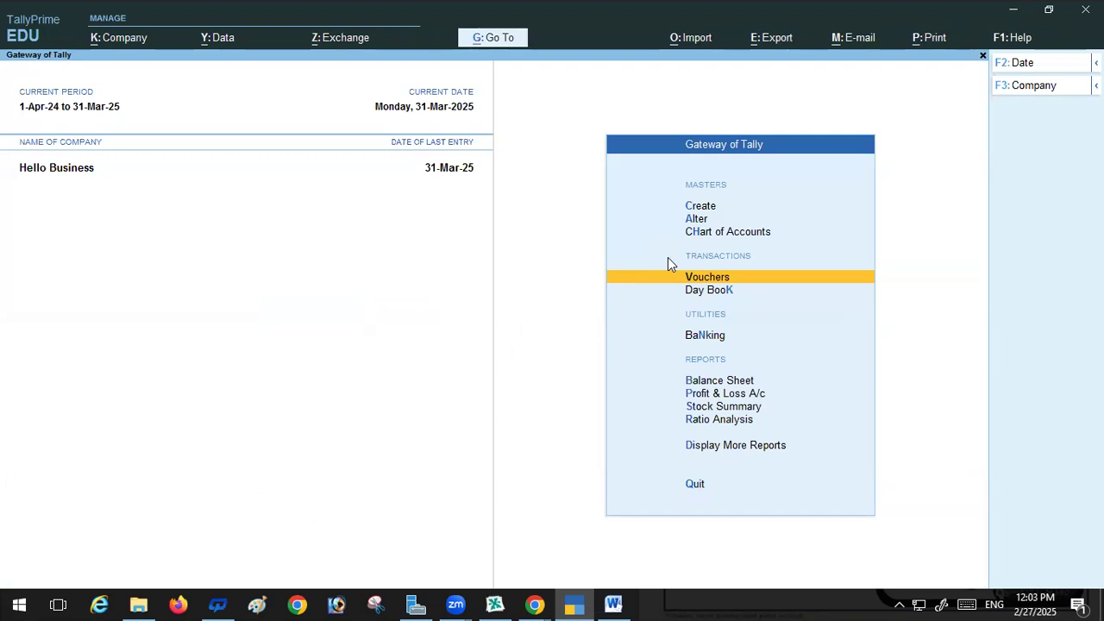
# Step: Start a company data backup and replace its destination path with E:\Tally_Data_2024_25
pyautogui.click(222, 37)
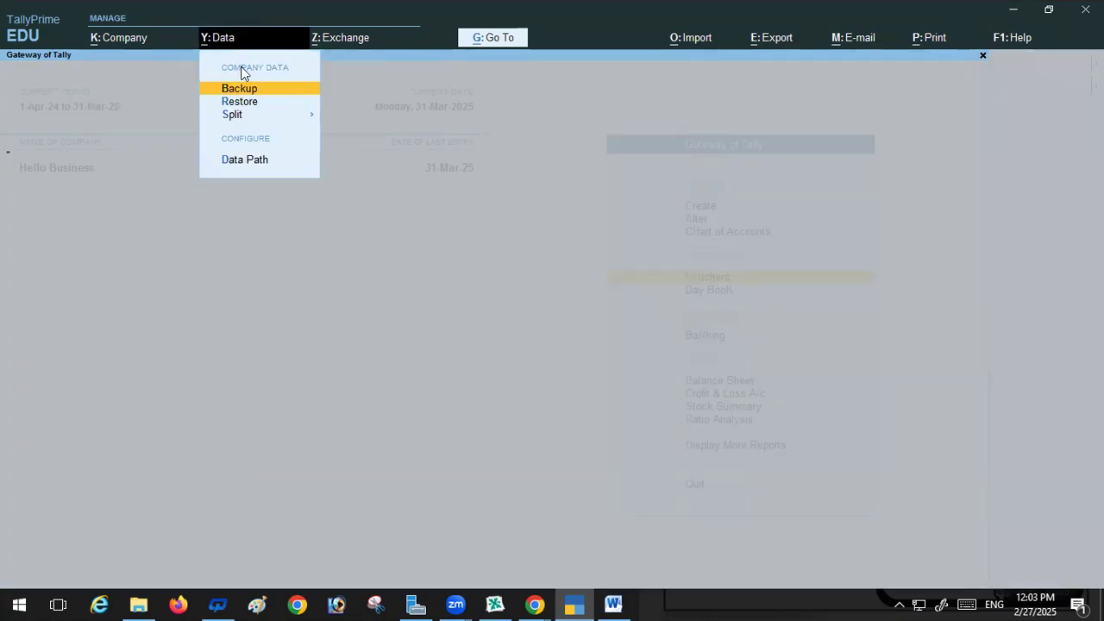
pyautogui.press('Return')
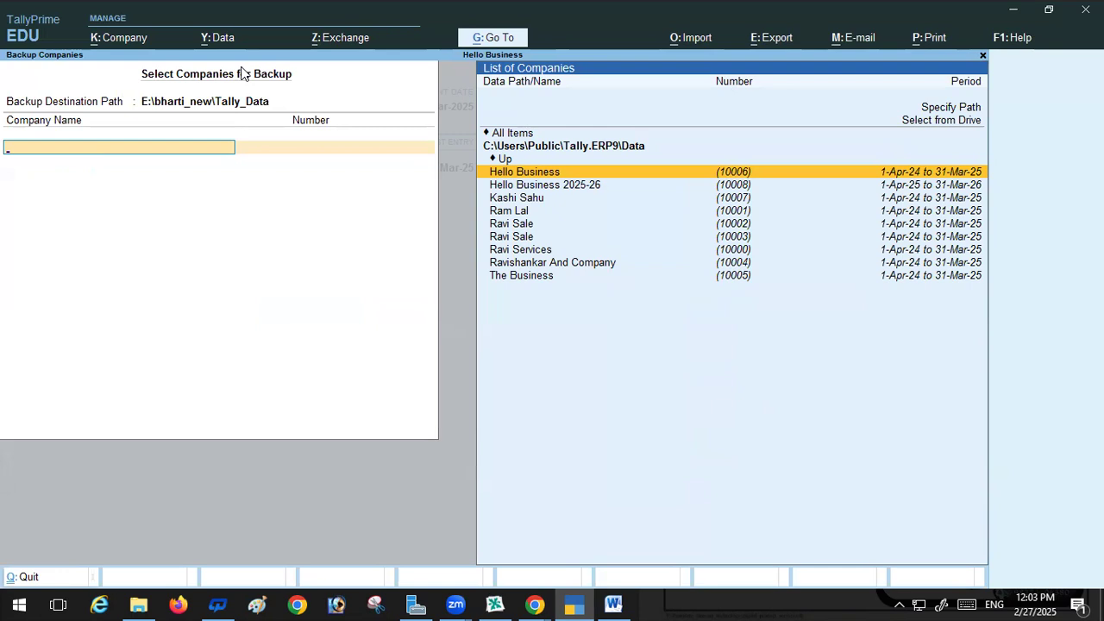
pyautogui.press('BackSpace')
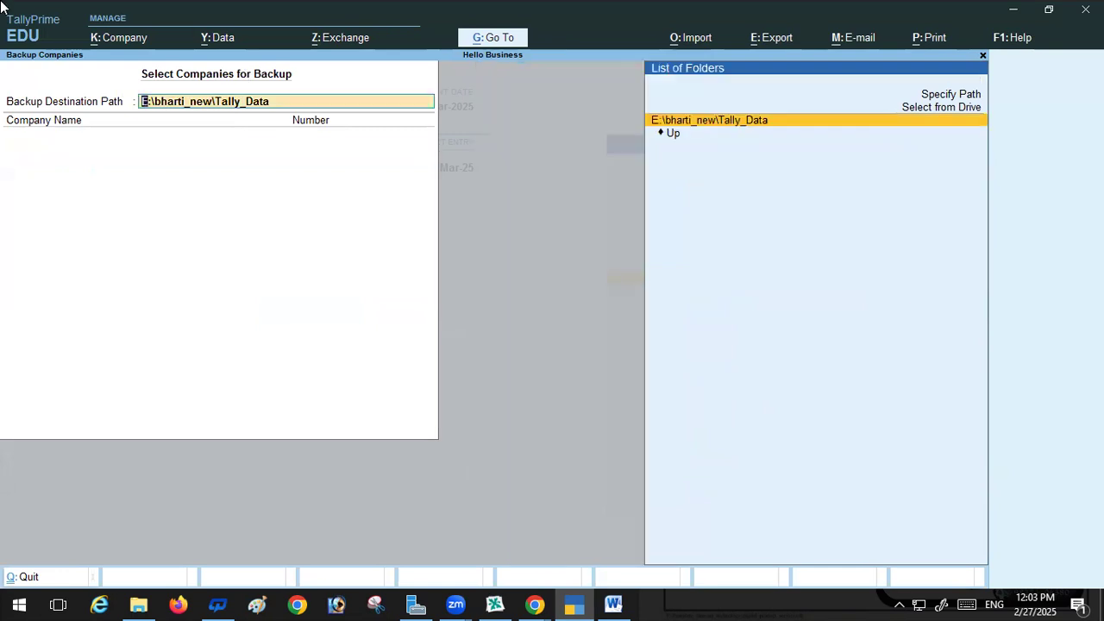
pyautogui.press('Delete')
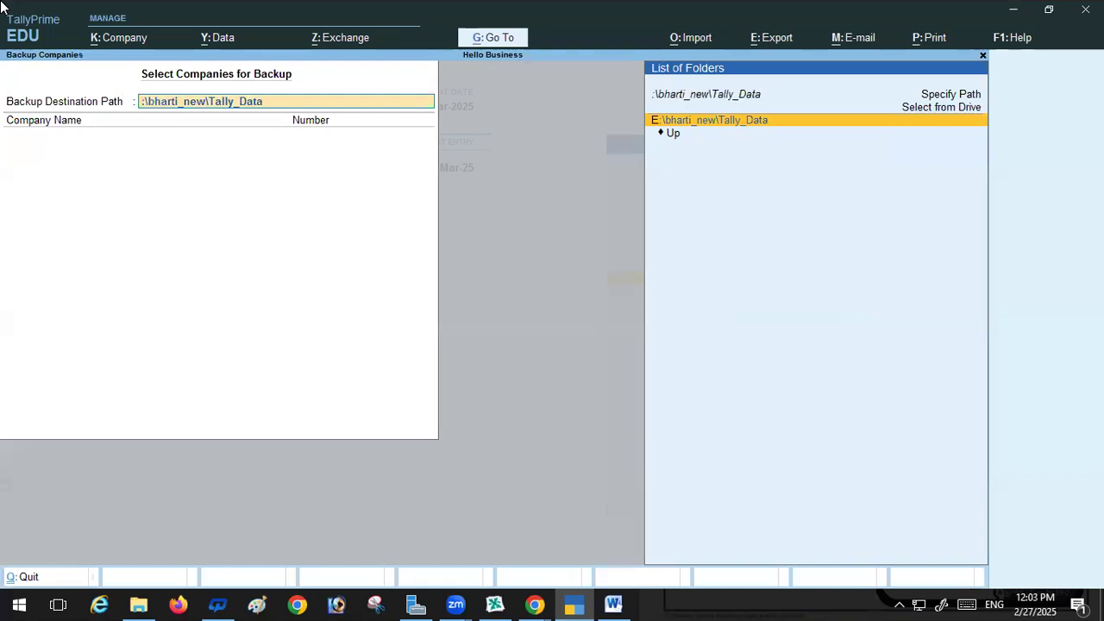
pyautogui.press('Delete')
pyautogui.press('Delete')
pyautogui.press('Delete')
pyautogui.press('Delete')
pyautogui.press('Delete')
pyautogui.press('Delete')
pyautogui.press('Delete')
pyautogui.press('Delete')
pyautogui.press('Delete')
pyautogui.press('Delete')
pyautogui.press('Delete')
pyautogui.press('Delete')
pyautogui.press('Delete')
pyautogui.press('Delete')
pyautogui.press('Delete')
pyautogui.press('Delete')
pyautogui.press('Delete')
pyautogui.press('Delete')
pyautogui.press('Delete')
pyautogui.press('Delete')
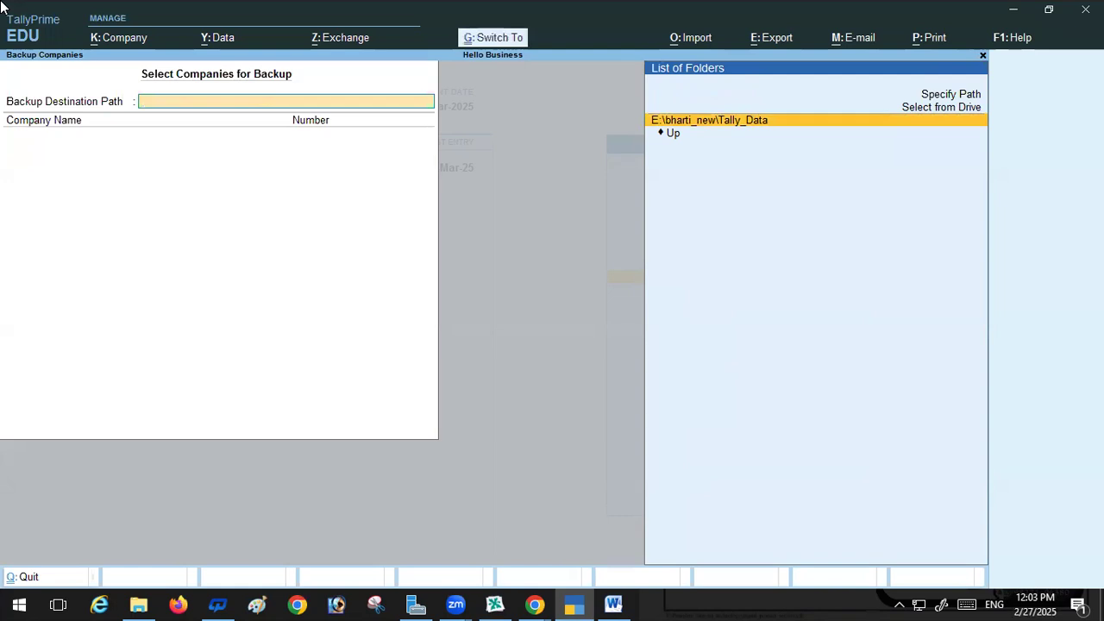
pyautogui.hotkey('ctrl', 'alt', 'v')
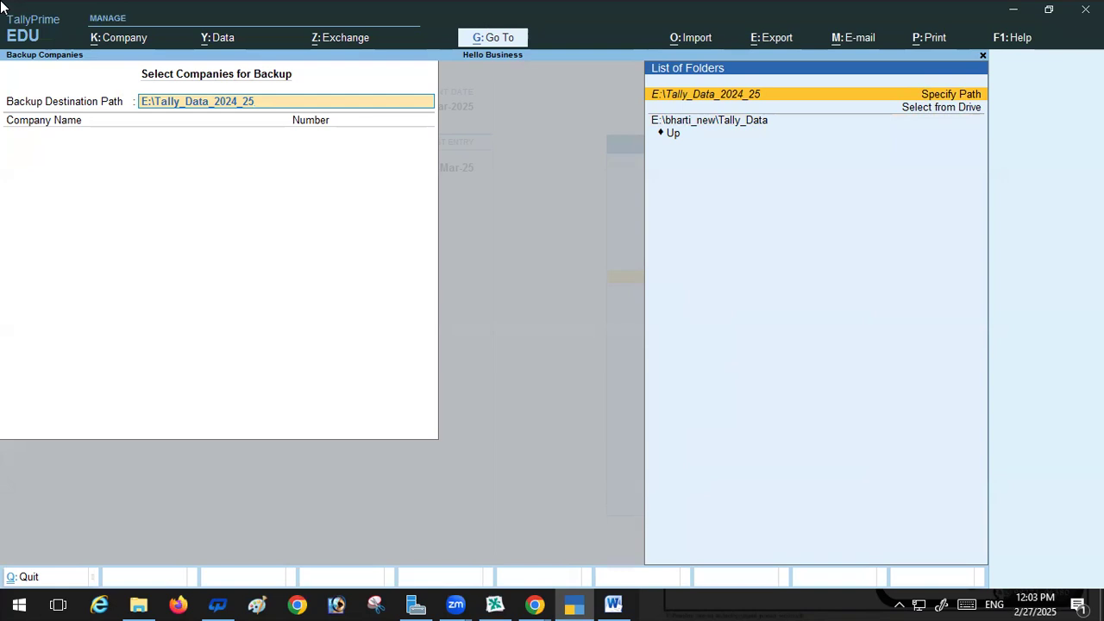
pyautogui.press('Down')
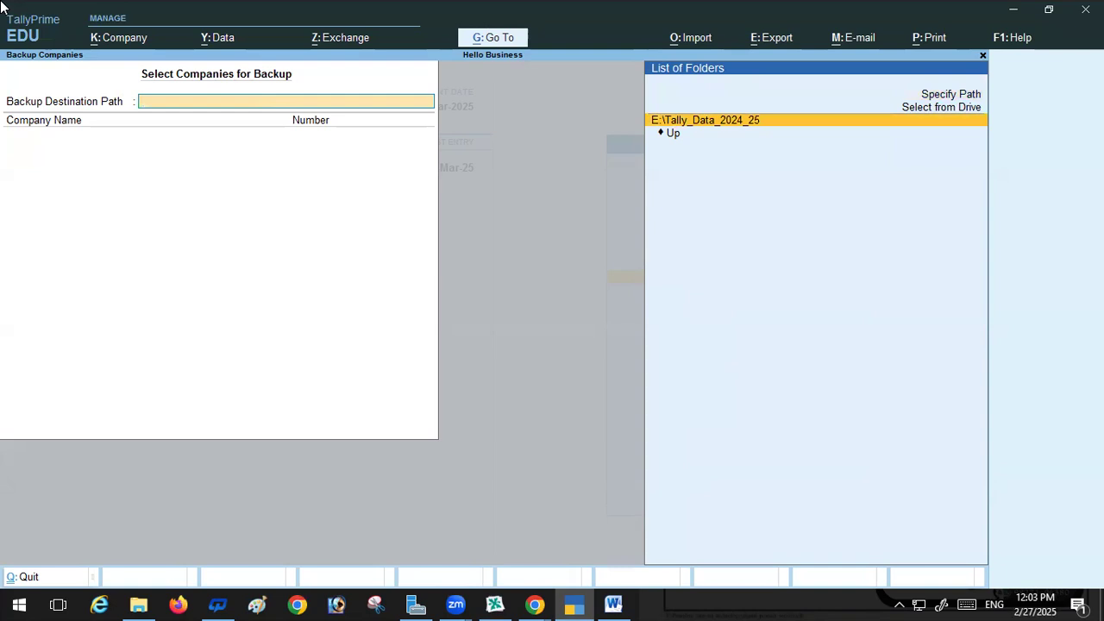
pyautogui.press('Return')
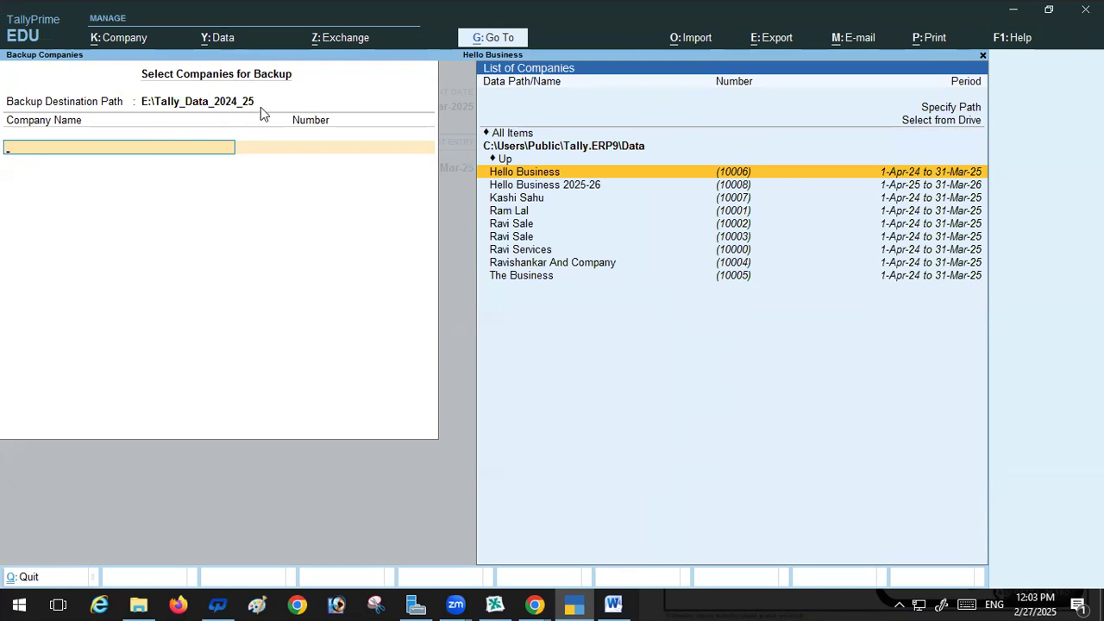
# Step: Back up only Hello Business (10006) to the chosen destination, and check the backup folder in File Explorer before returning to TallyPrime
pyautogui.press('Return')
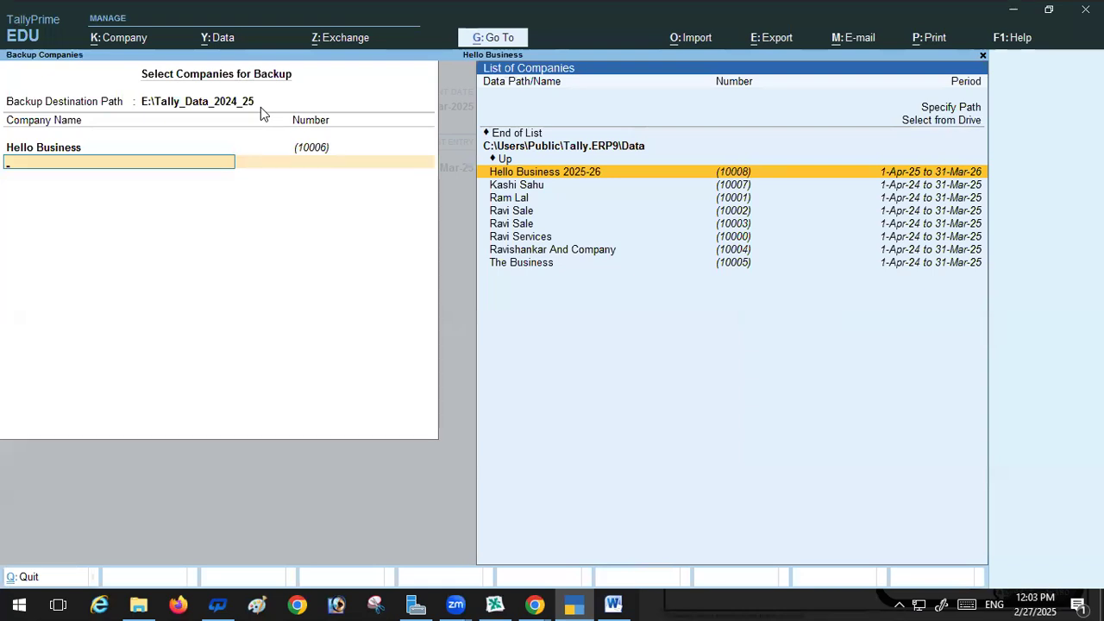
pyautogui.click(518, 135)
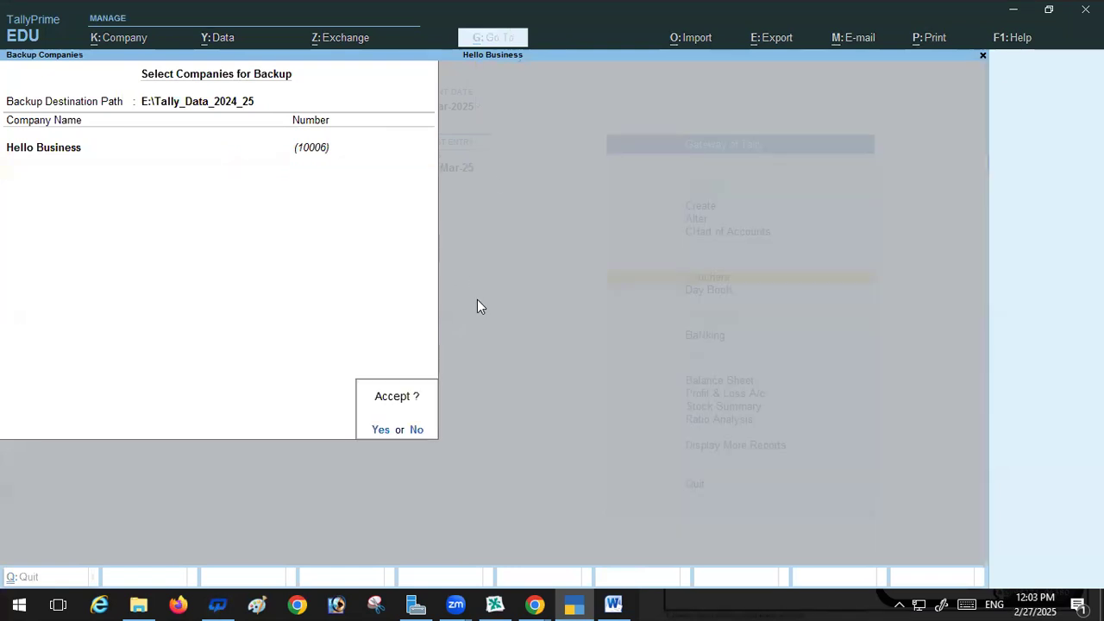
pyautogui.press('Return')
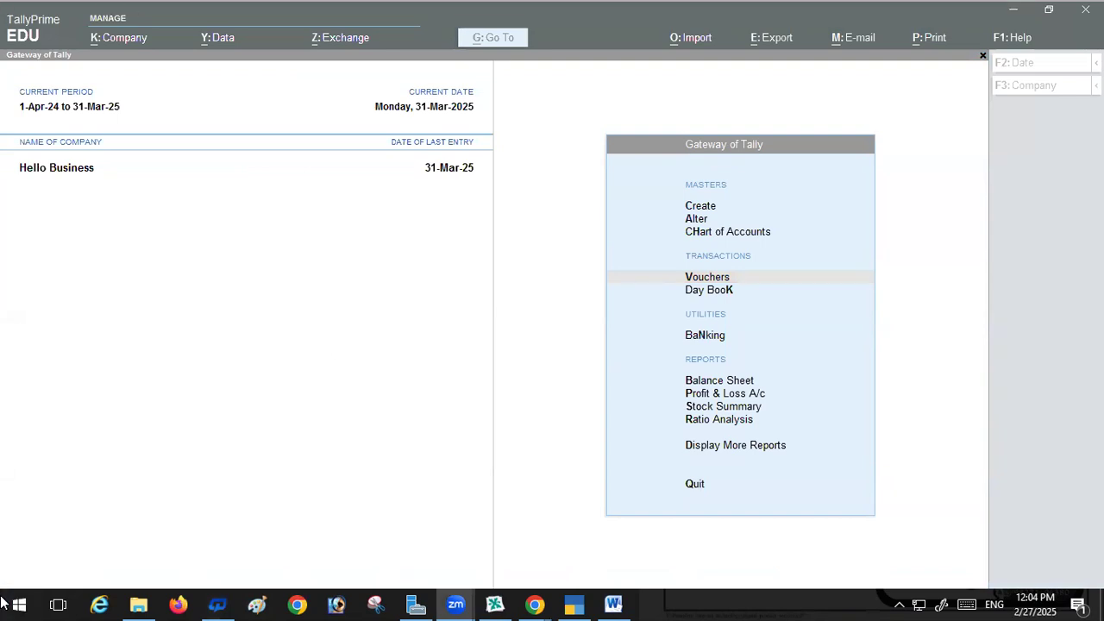
pyautogui.click(138, 603)
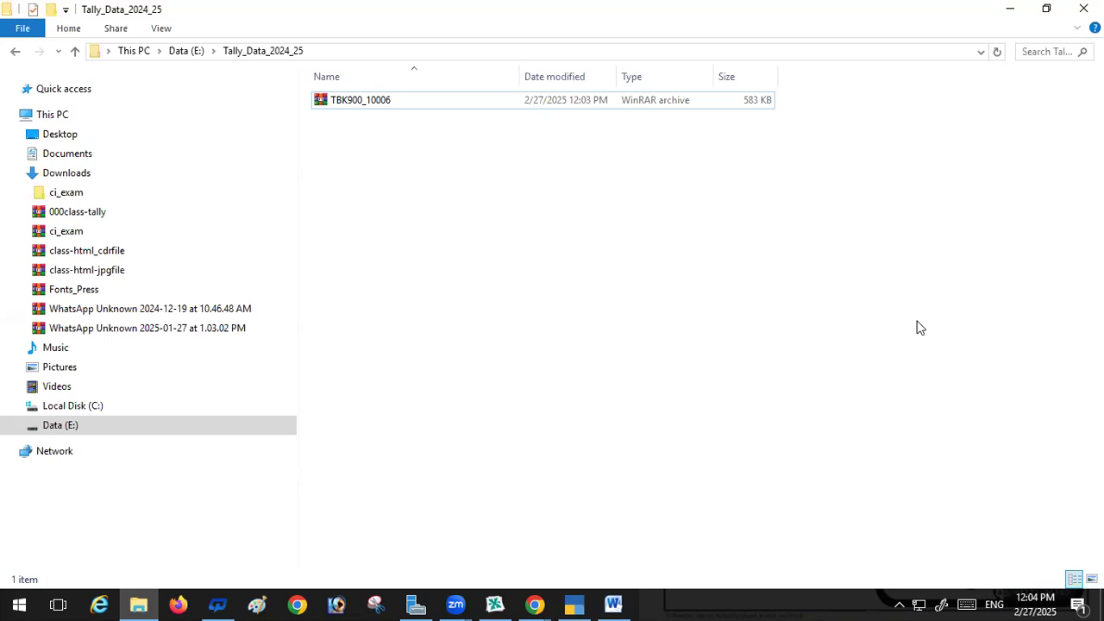
pyautogui.click(573, 604)
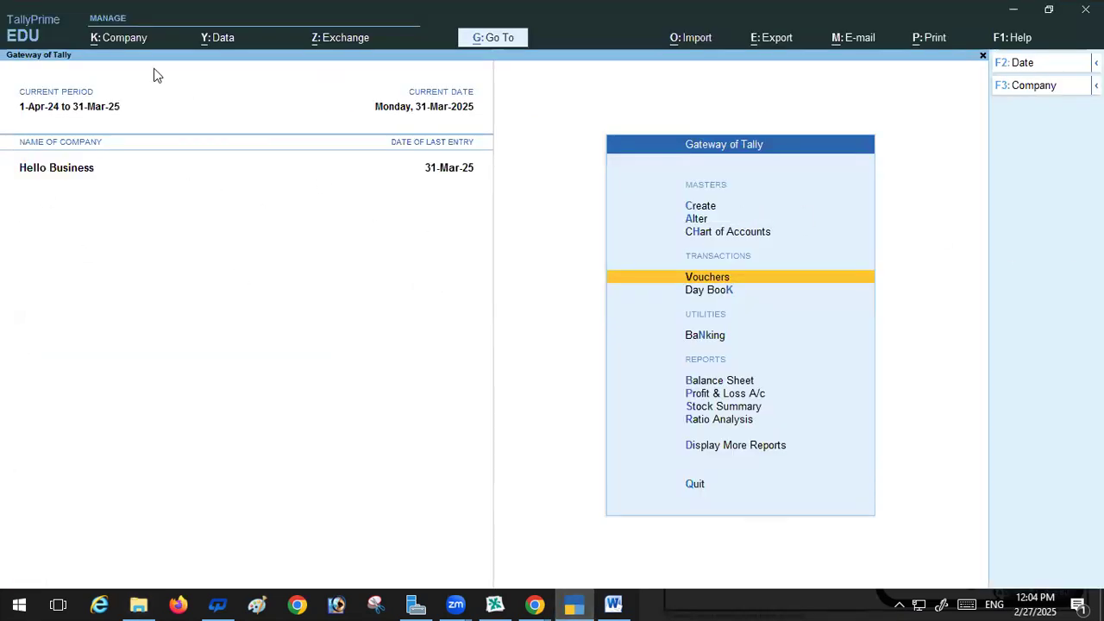
pyautogui.click(204, 37)
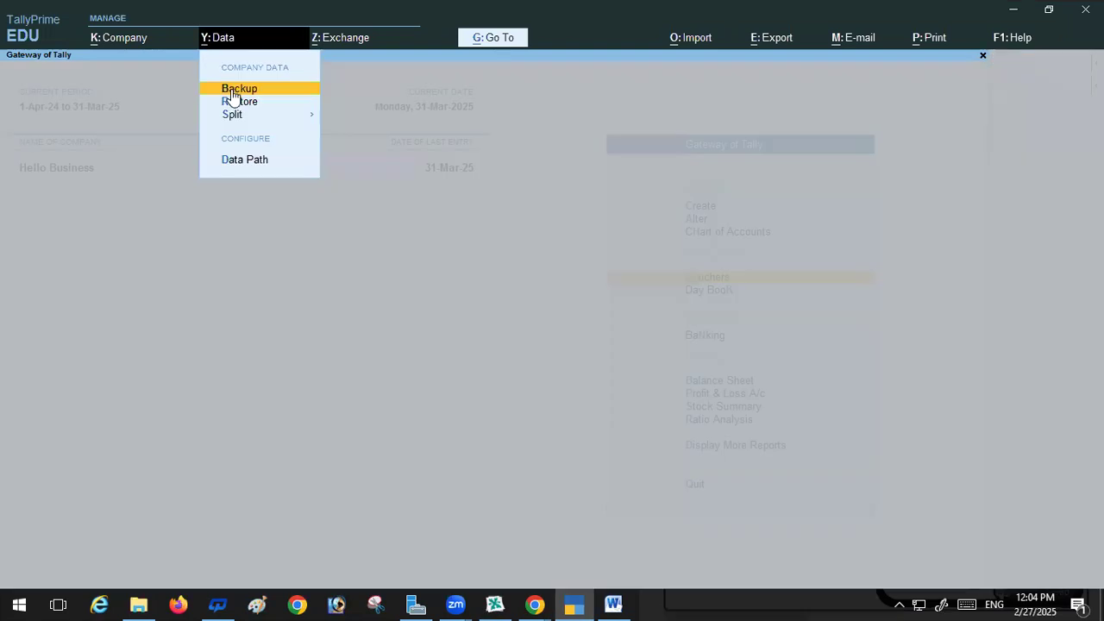
pyautogui.click(234, 90)
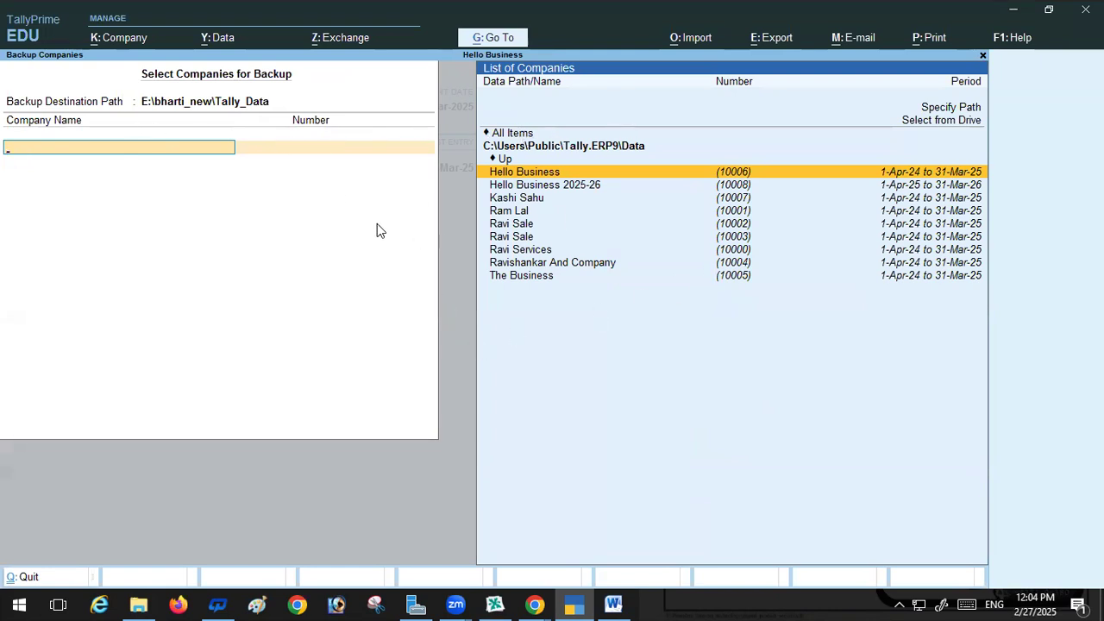
pyautogui.press('Escape')
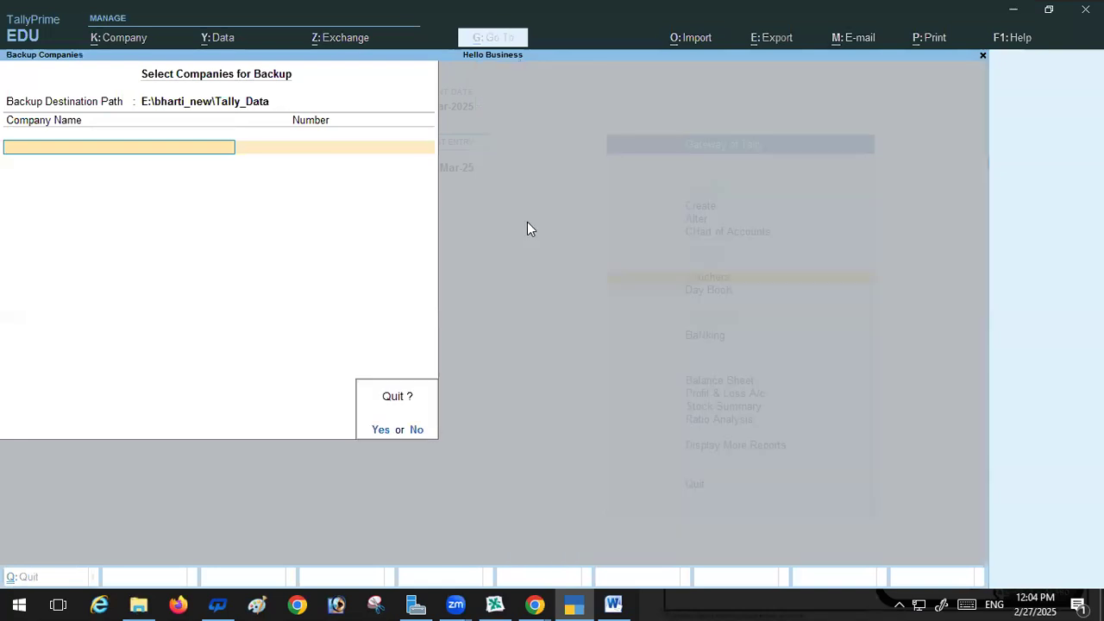
pyautogui.press('Return')
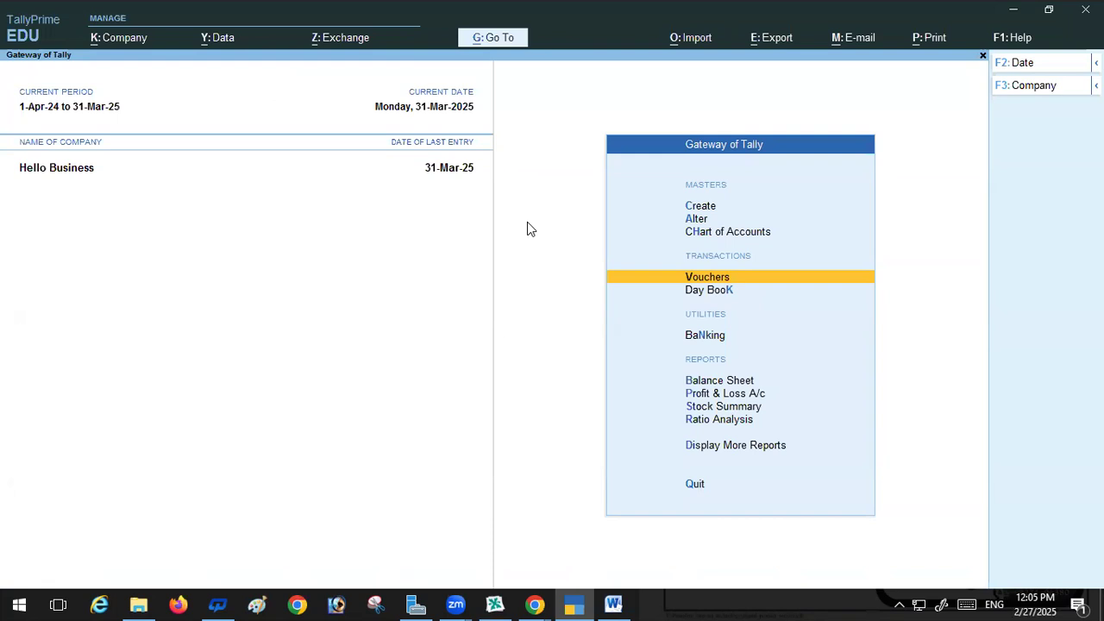
# Step: Start a masters export for Hello Business and set the type of master to All Masters
pyautogui.click(779, 39)
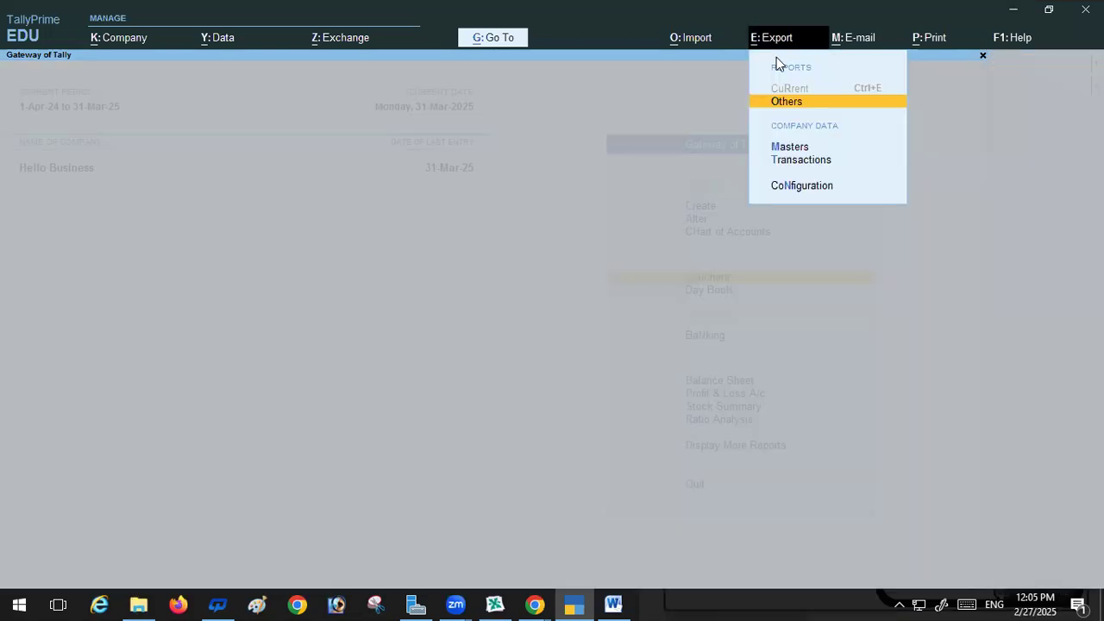
pyautogui.click(791, 147)
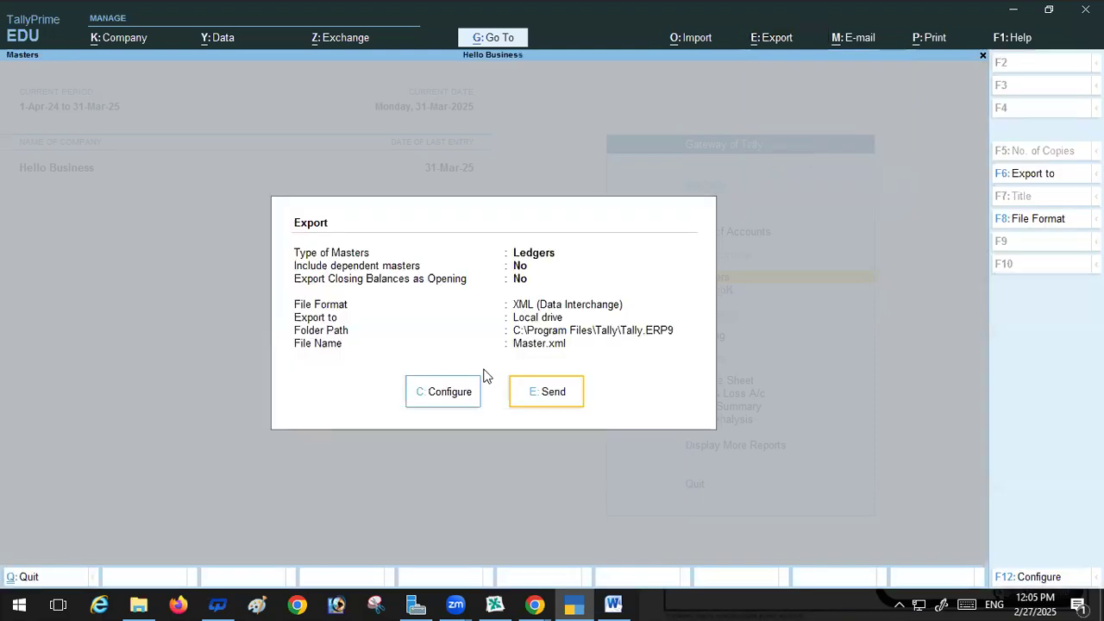
pyautogui.click(437, 392)
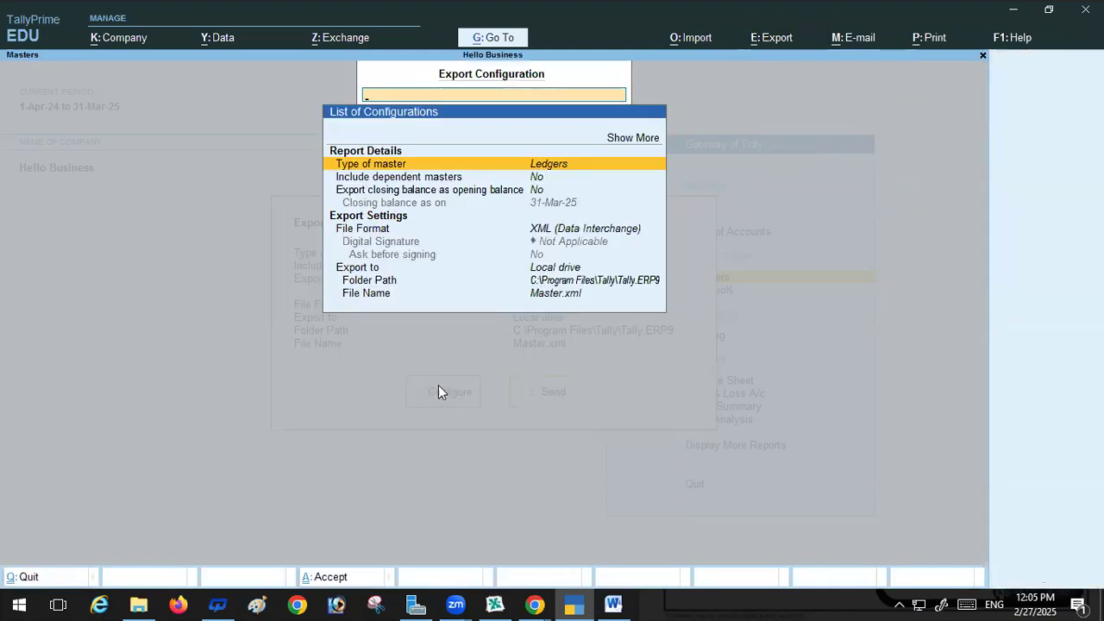
pyautogui.click(544, 164)
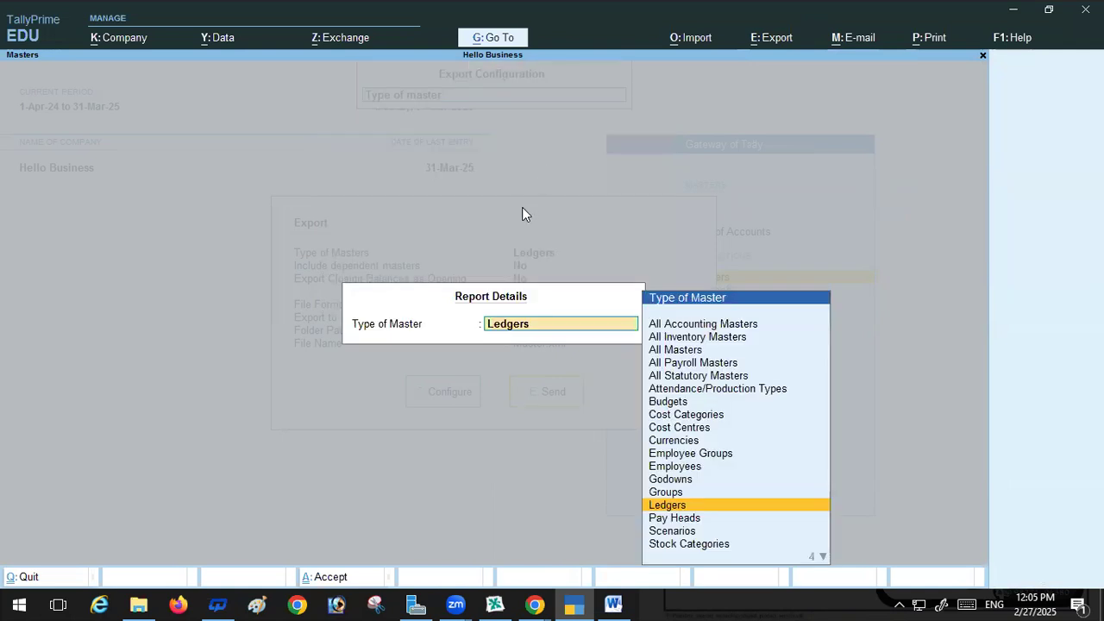
pyautogui.click(660, 350)
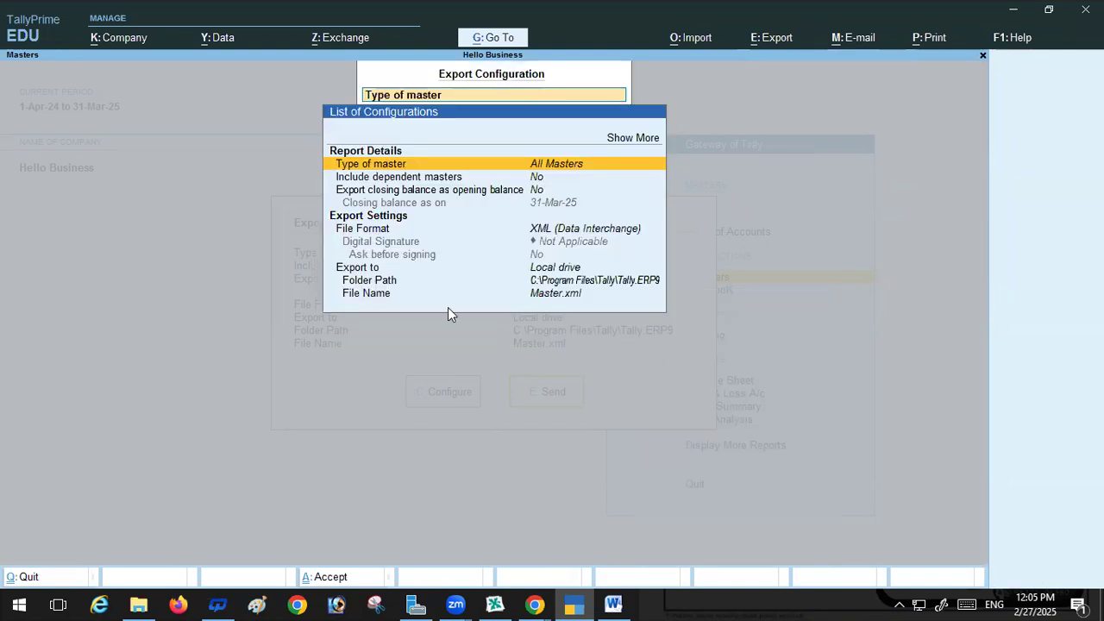
# Step: Set both including dependent masters and exporting closing balance as opening balance to Yes for the export
pyautogui.click(538, 179)
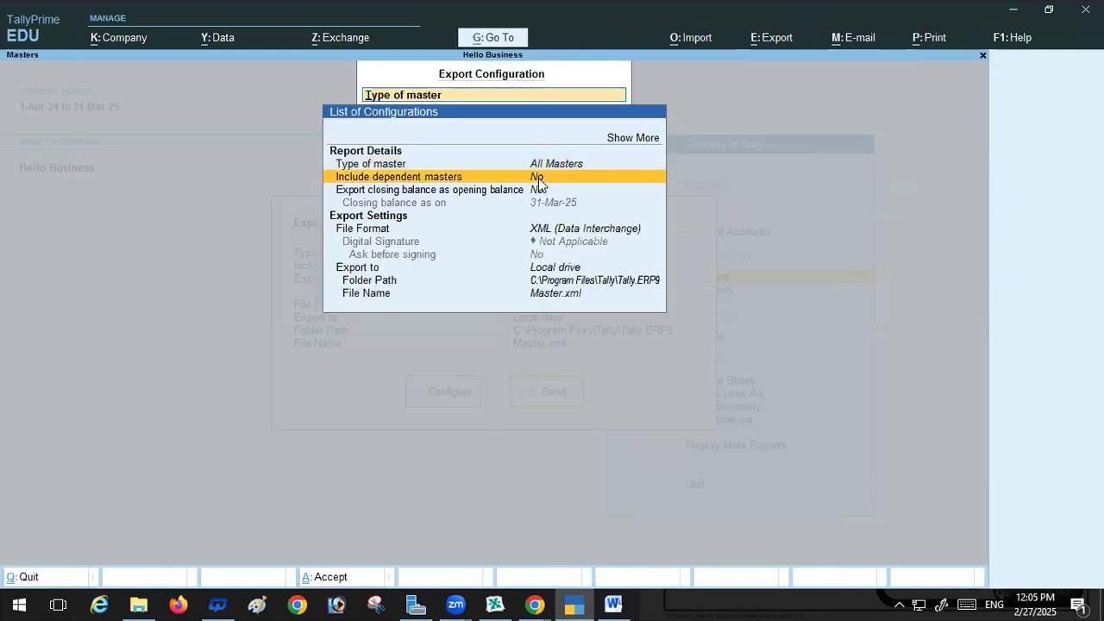
pyautogui.click(537, 181)
pyautogui.click(535, 192)
pyautogui.click(535, 191)
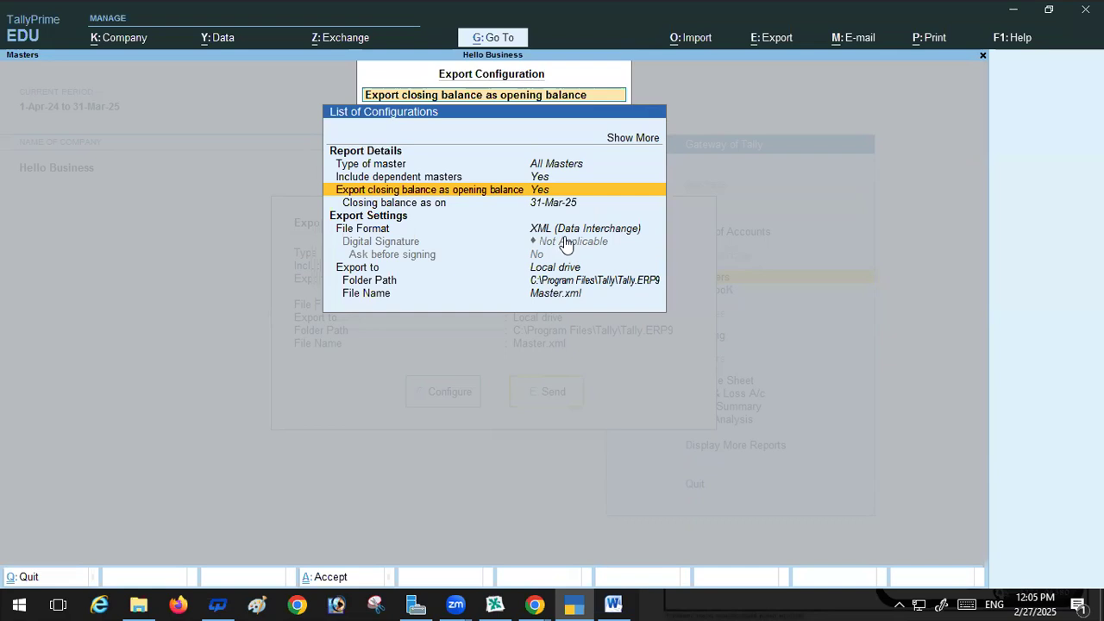
# Step: Name the masters export file Bharati_Mastar_31_March_2025
pyautogui.click(600, 298)
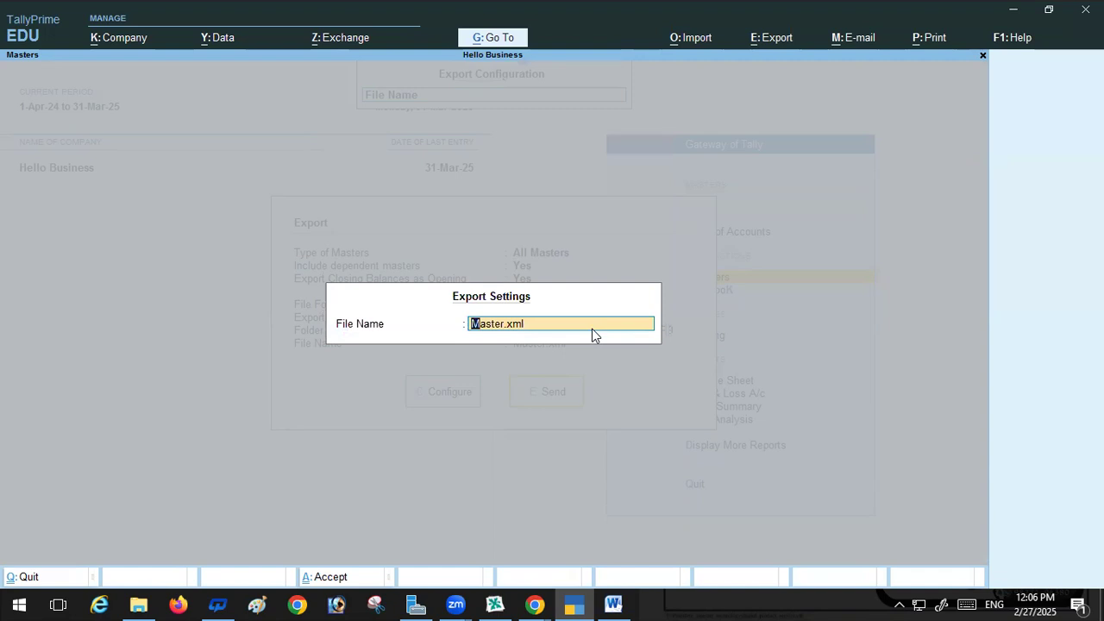
pyautogui.write('Bharati')
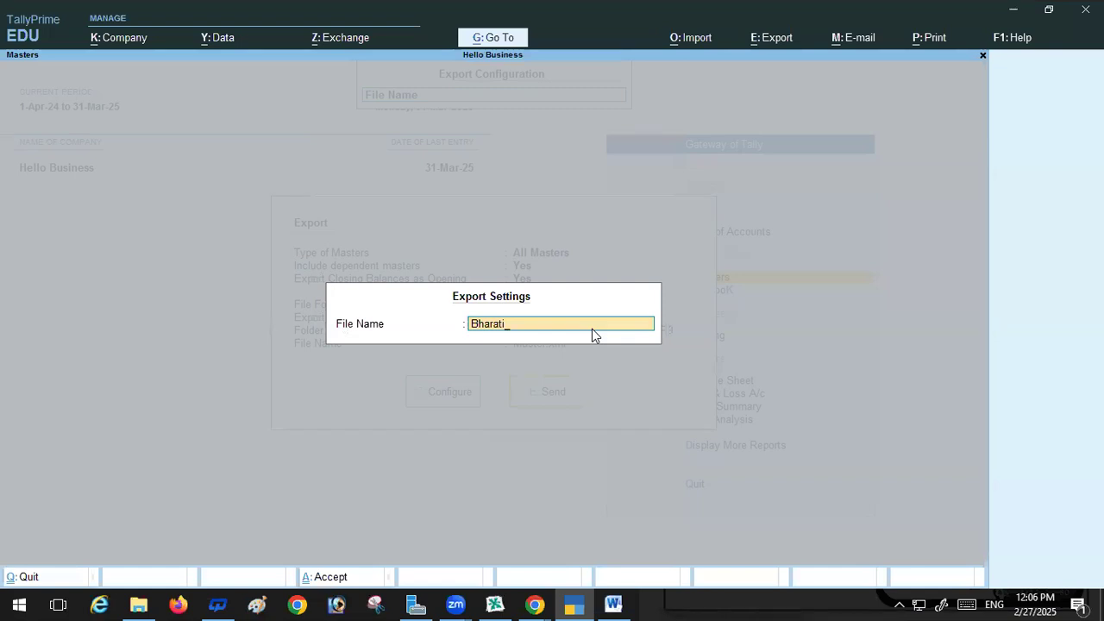
pyautogui.write('_Mastar_31_March')
pyautogui.write('_2025')
pyautogui.press('Return')
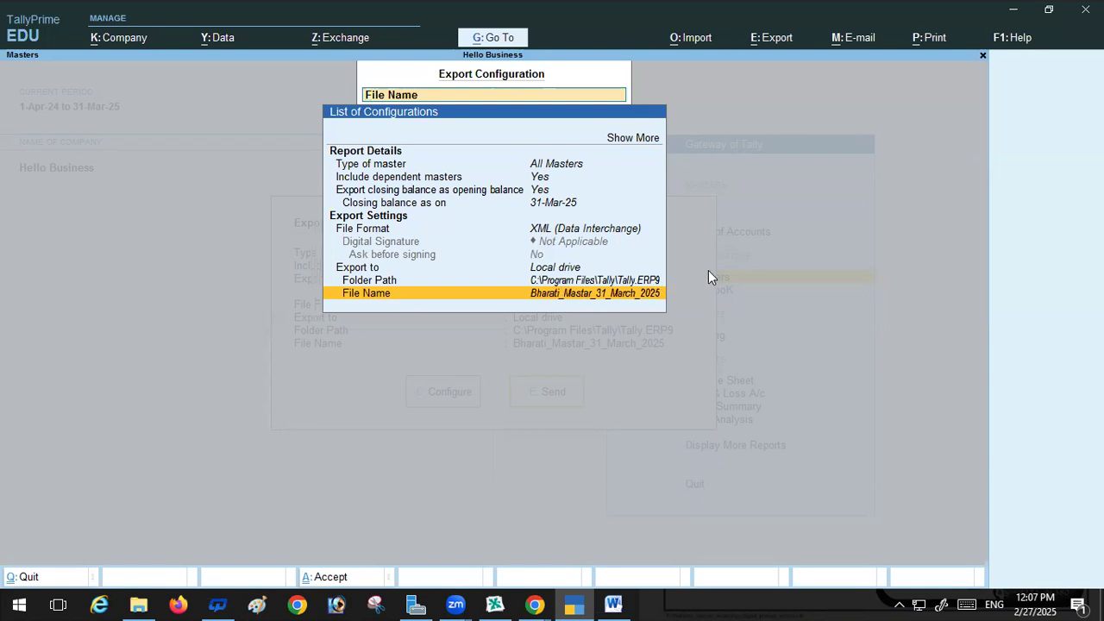
# Step: Close the export configuration, export the masters as XML to the local drive, and return to TallyPrime from the Tally.ERP9 folder
pyautogui.press('Escape')
pyautogui.press('Escape')
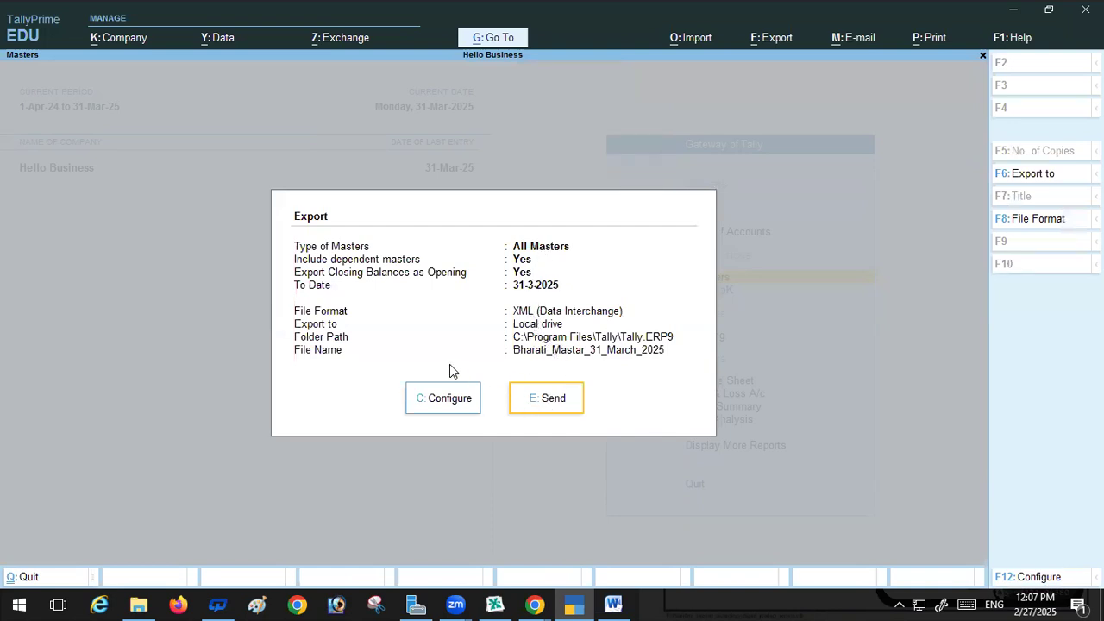
pyautogui.click(513, 407)
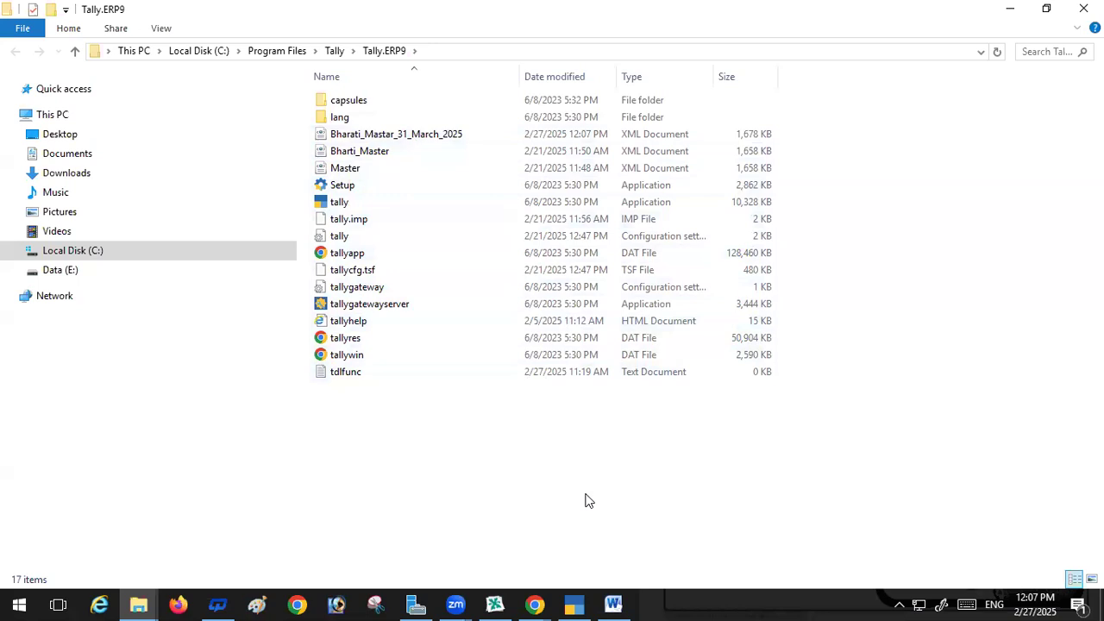
pyautogui.moveTo(576, 604)
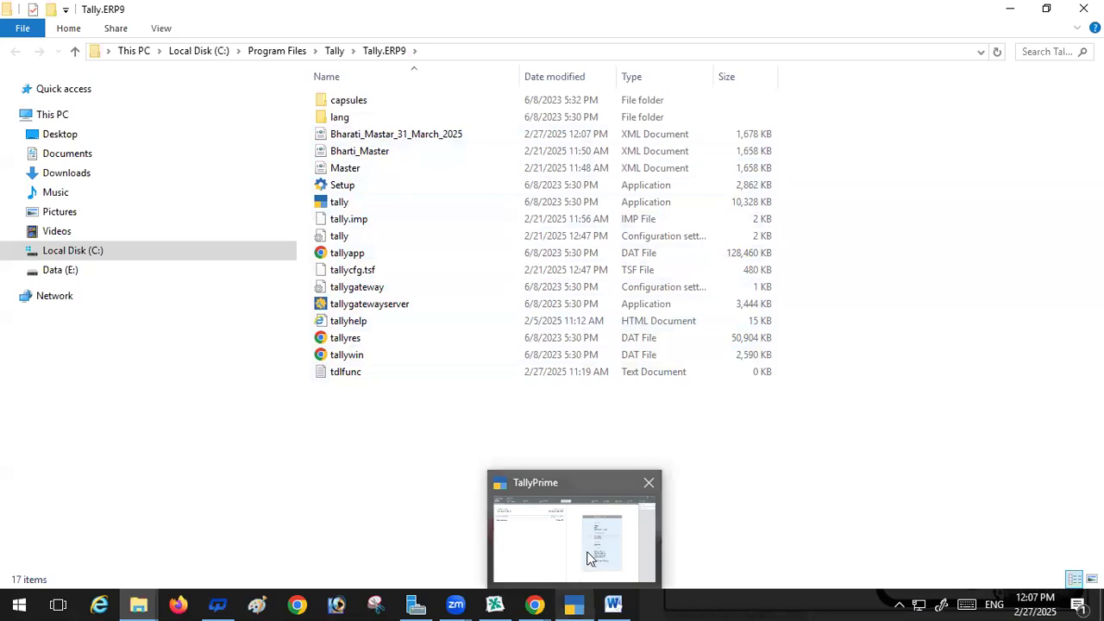
pyautogui.click(590, 559)
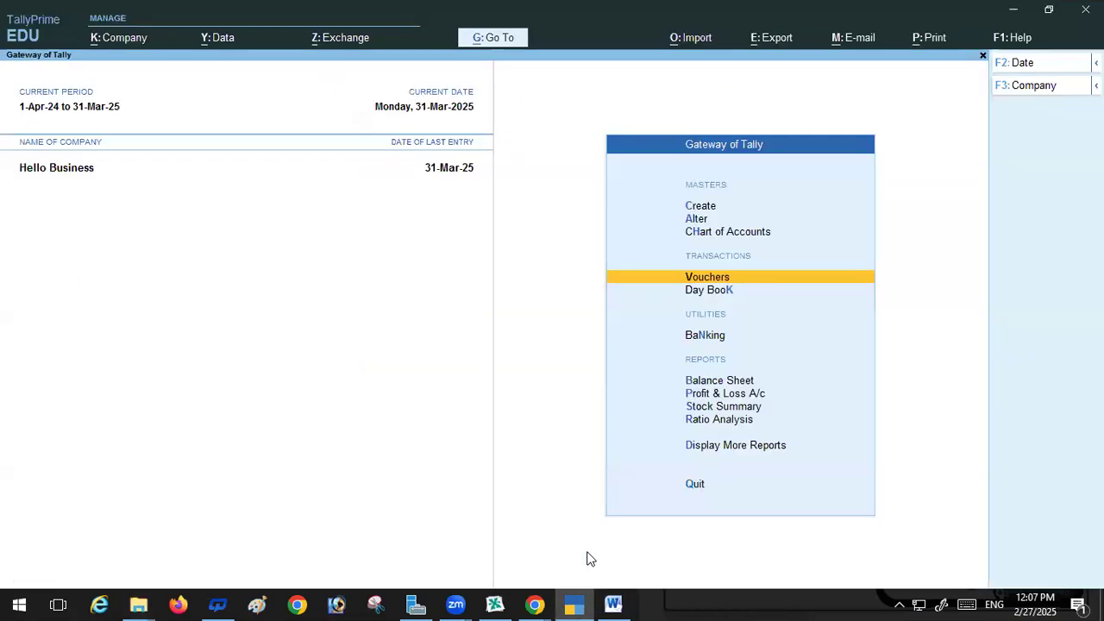